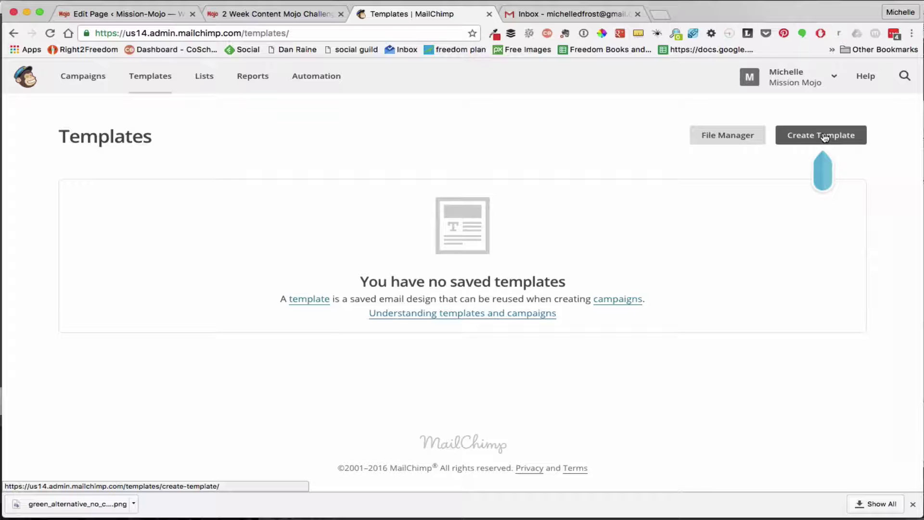
Begin a new email template with Create Template on the Templates page
left_click(825, 137)
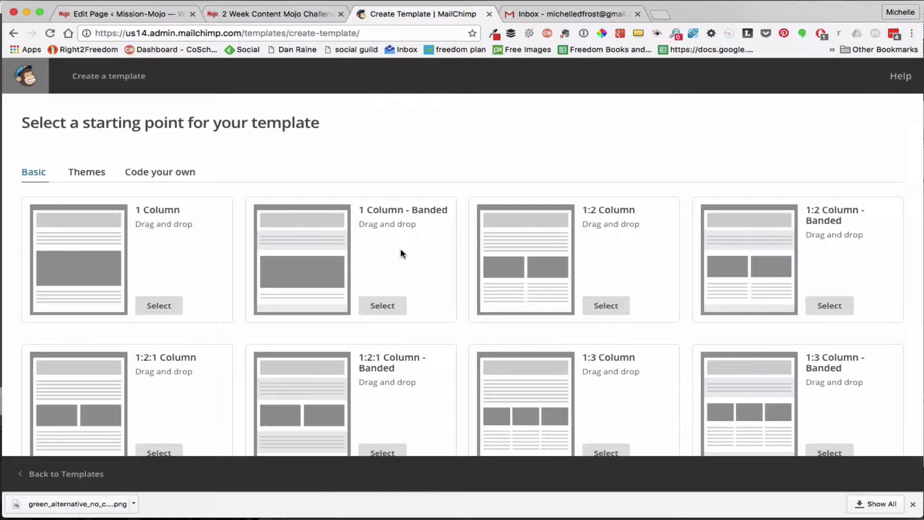
Look over the Basic starting layouts, from 1 Column through 1:3 Column - Banded
scroll(400, 250, "down", 2)
scroll(400, 250, "up", 2)
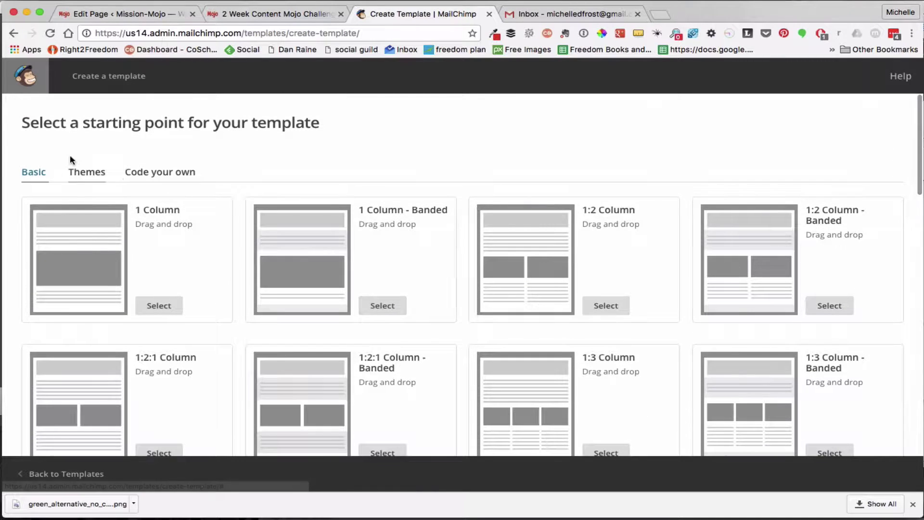
Browse the Themes gallery, such as Appointment Reminder, Mechanical, Ribbon and Wanderlust, and open the category list
left_click(89, 178)
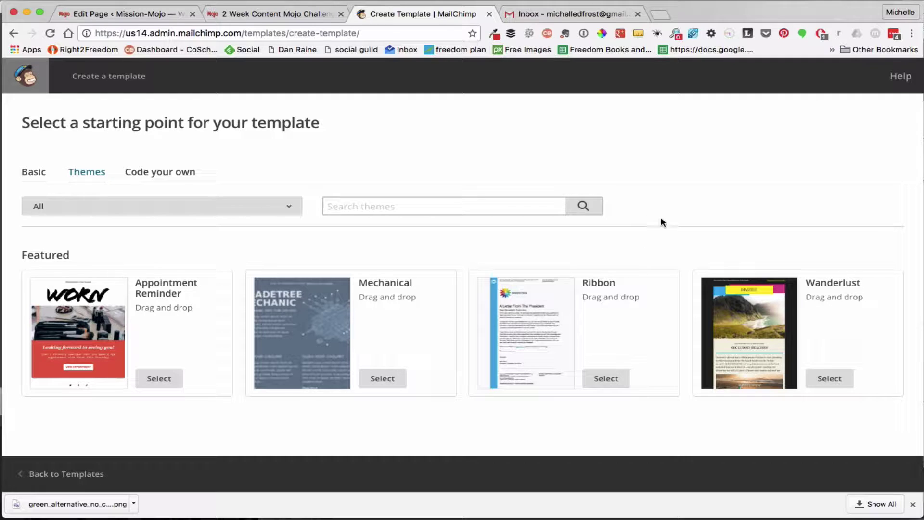
scroll(663, 184, "down", 5)
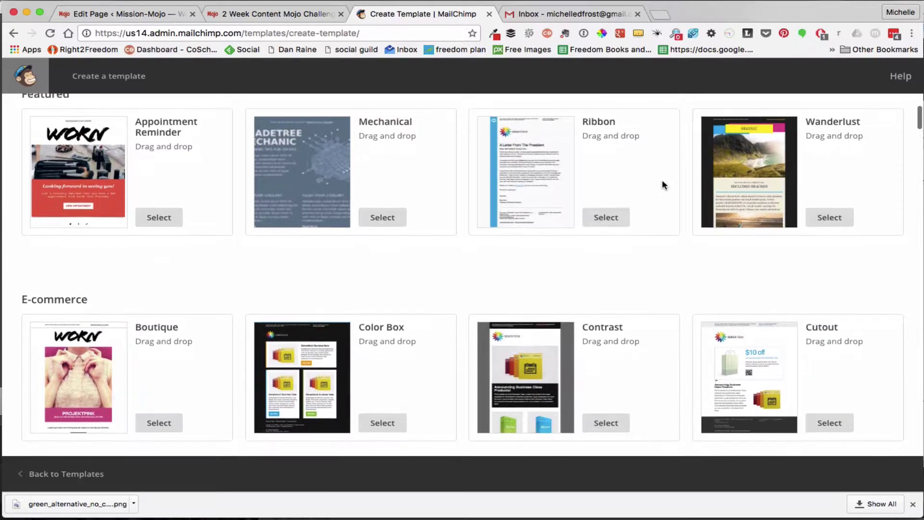
scroll(662, 184, "down", 10)
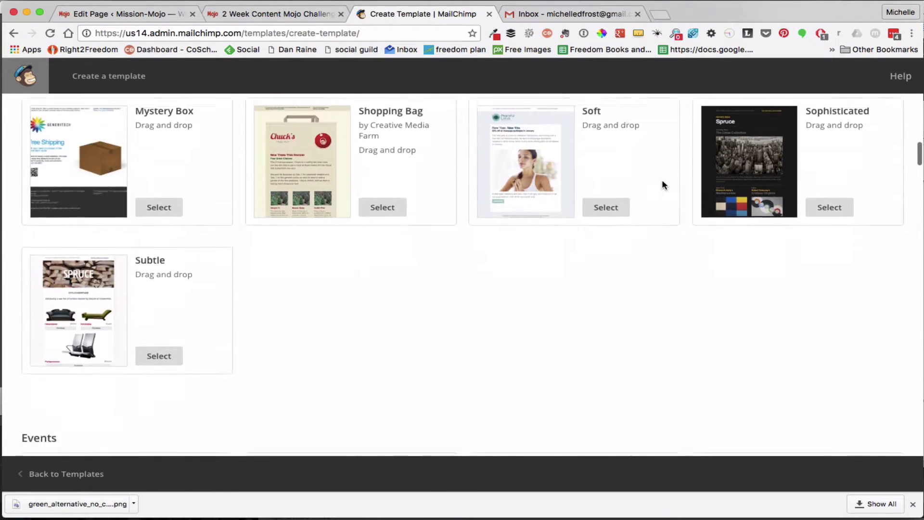
scroll(662, 184, "down", 2)
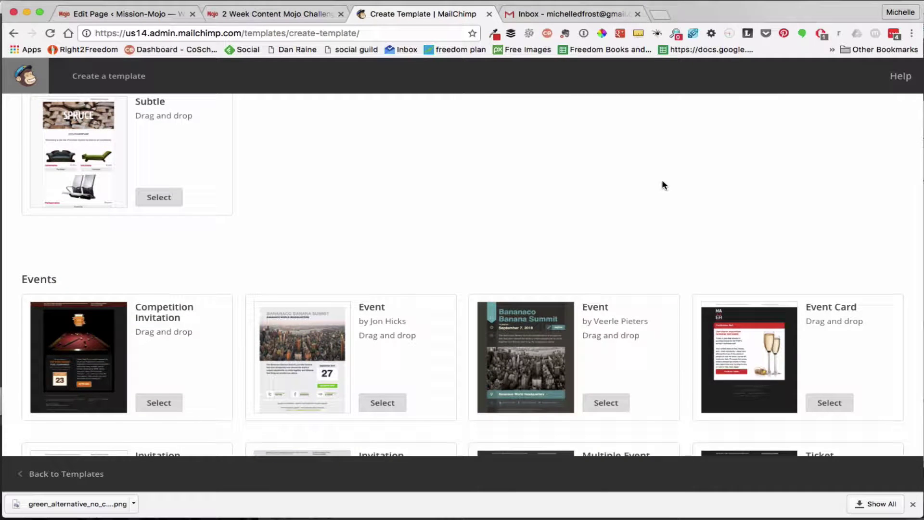
scroll(662, 184, "down", 7)
scroll(663, 184, "up", 14)
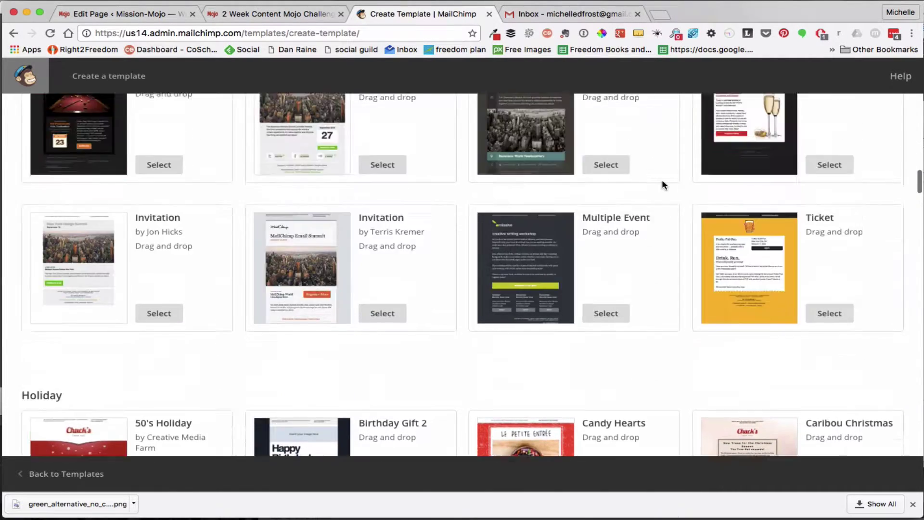
scroll(663, 184, "up", 10)
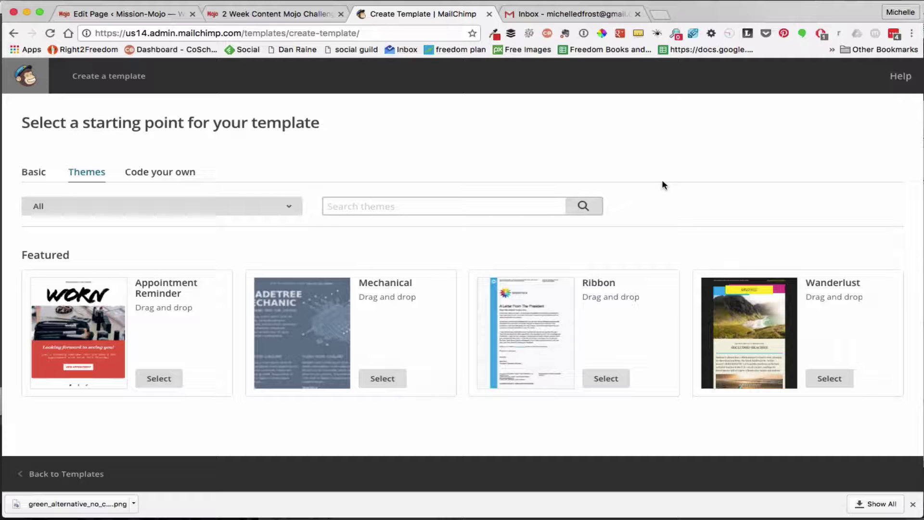
left_click(359, 207)
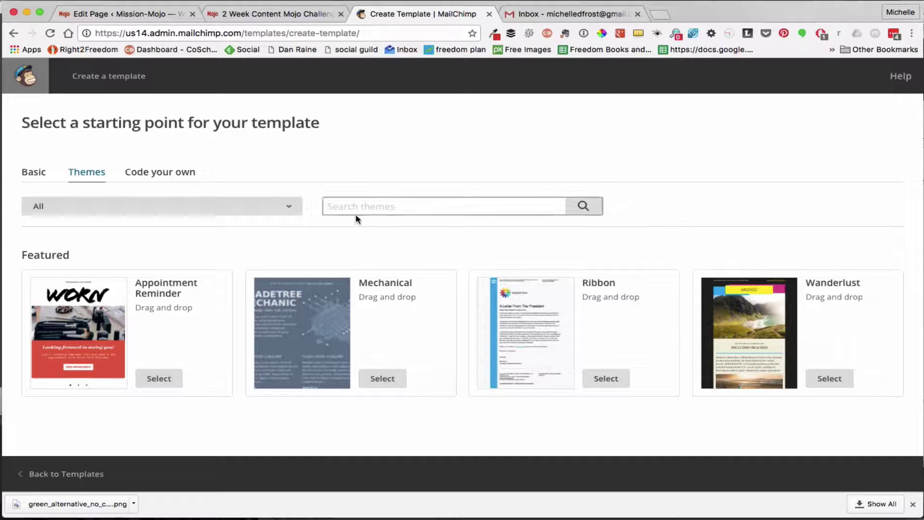
left_click(293, 204)
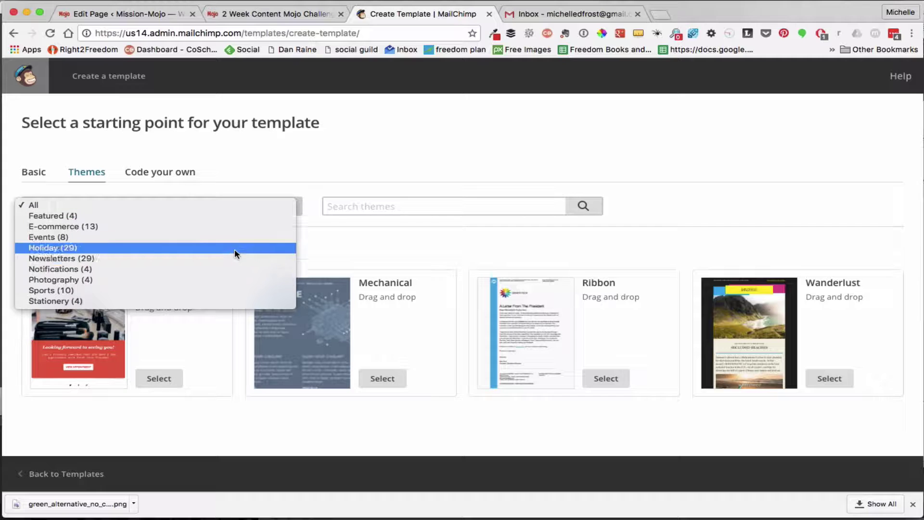
Leave the category on All, view the Code your own import options, then return to Basic
left_click(409, 244)
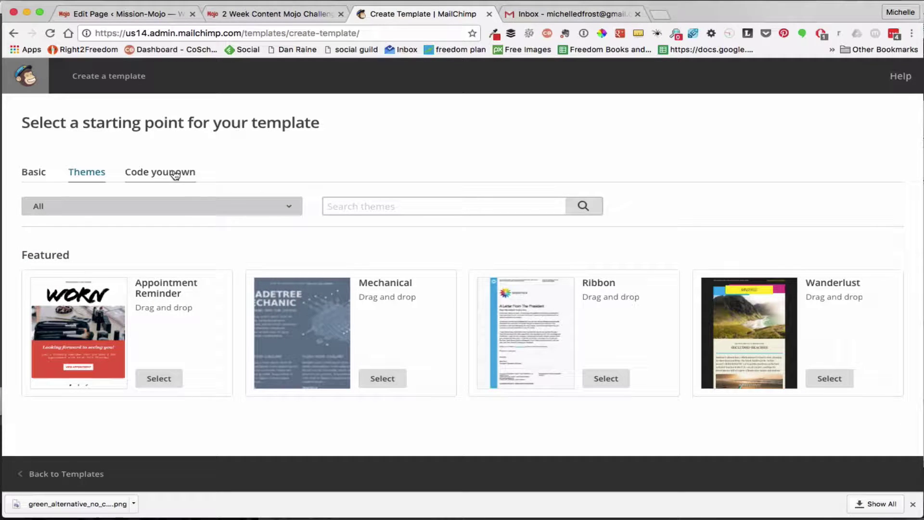
left_click(175, 173)
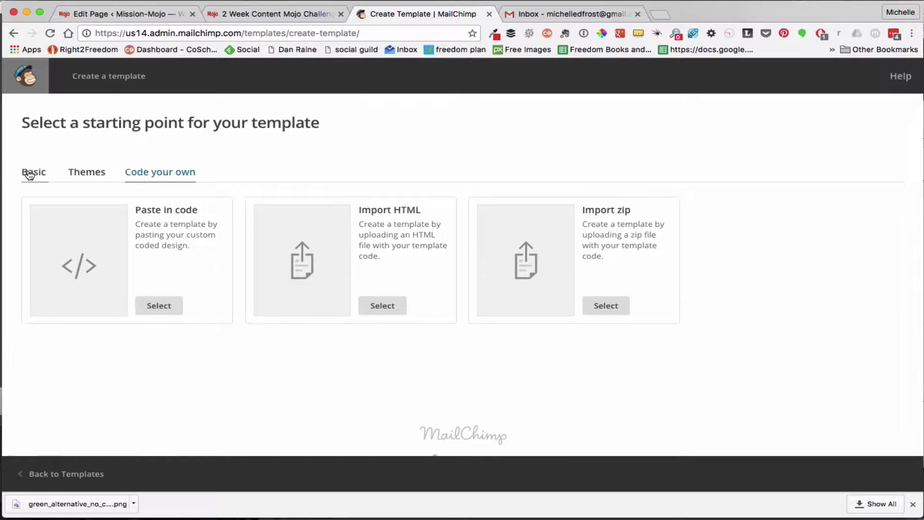
left_click(28, 174)
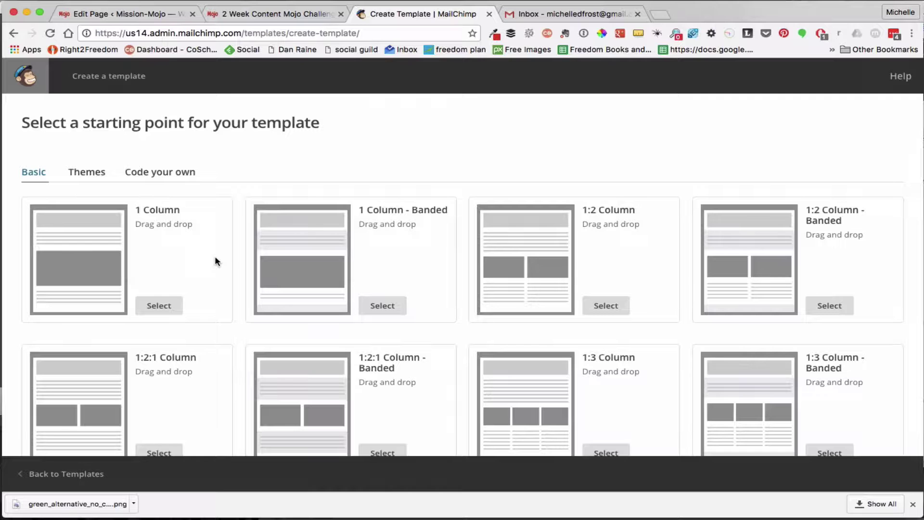
Choose the 1 Column basic layout for the new Untitled Template
scroll(215, 261, "down", 9)
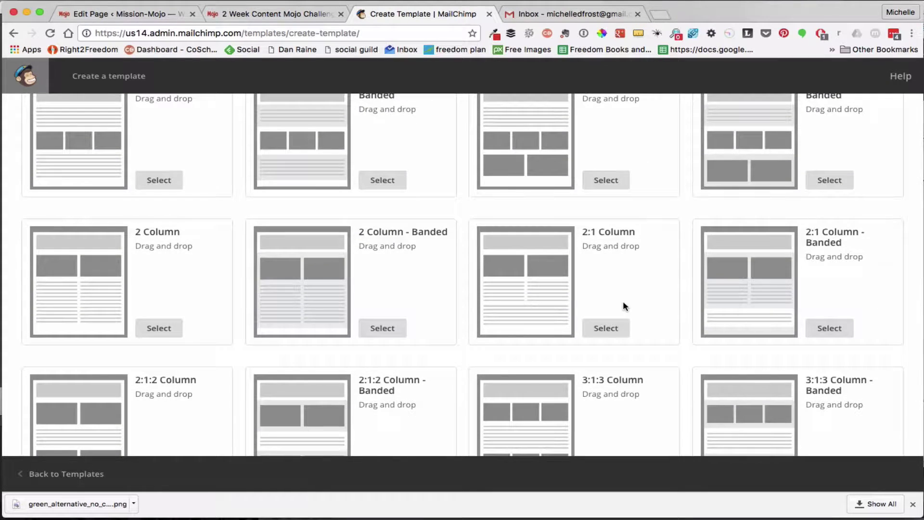
scroll(623, 301, "down", 4)
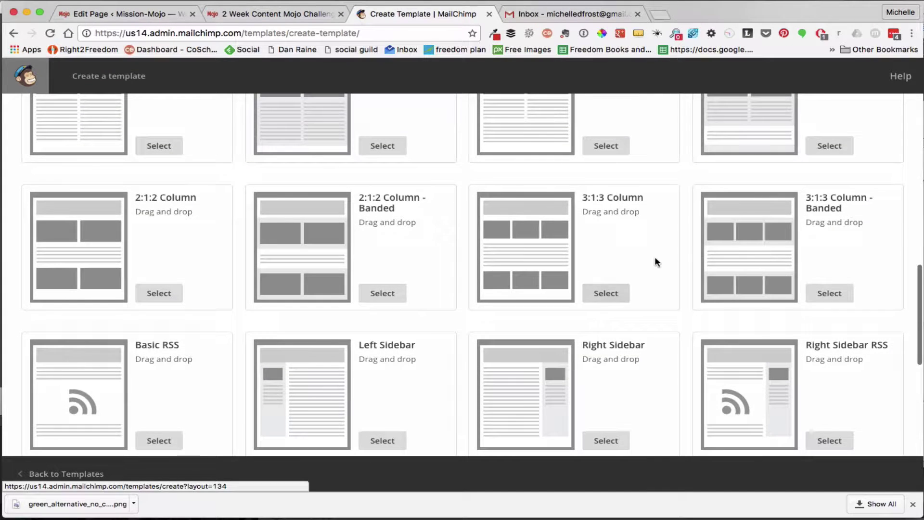
scroll(654, 257, "up", 9)
scroll(654, 257, "up", 4)
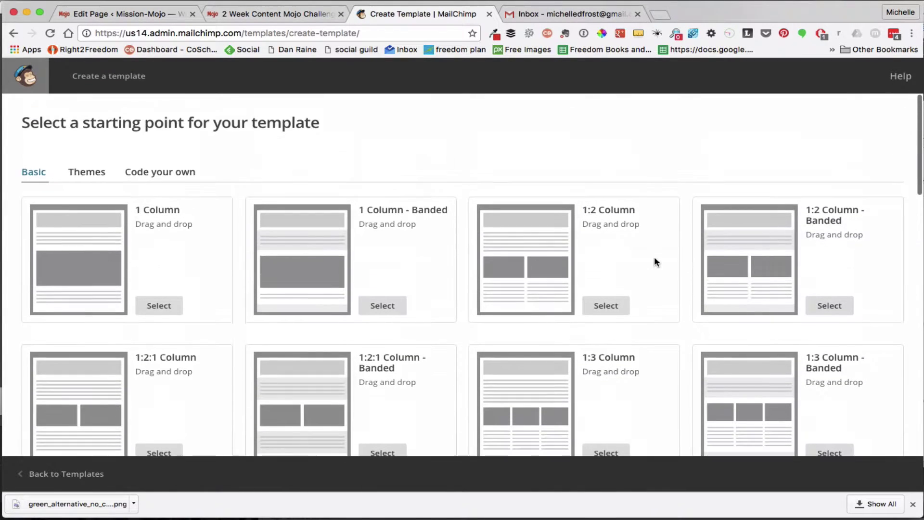
left_click(164, 305)
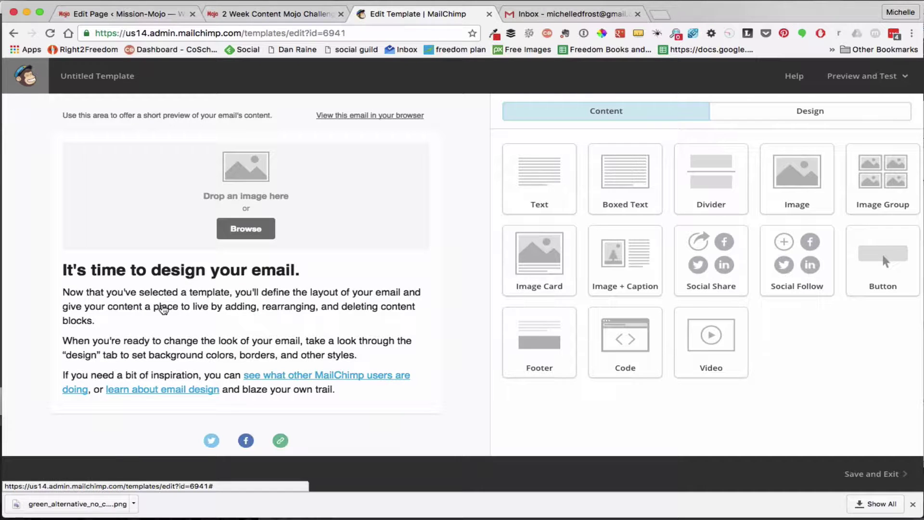
mouse_move(354, 192)
left_click_drag(550, 169, 398, 258)
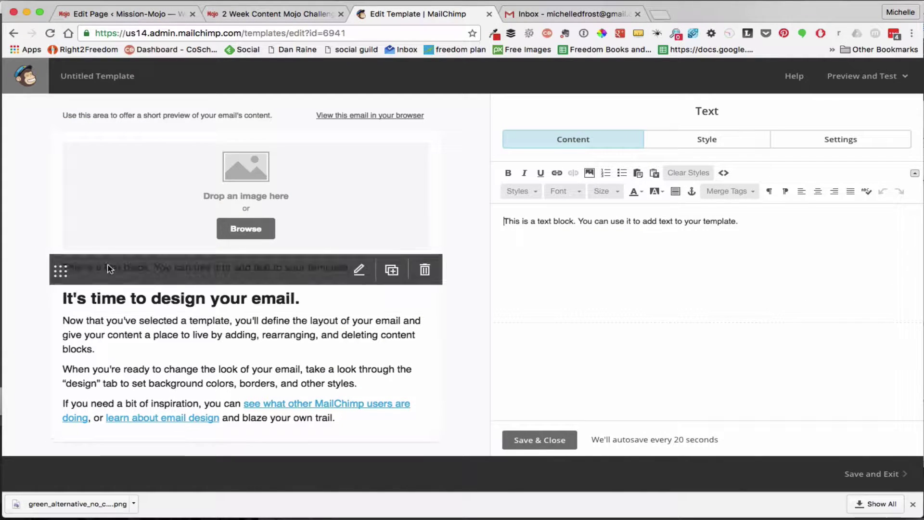
left_click(425, 270)
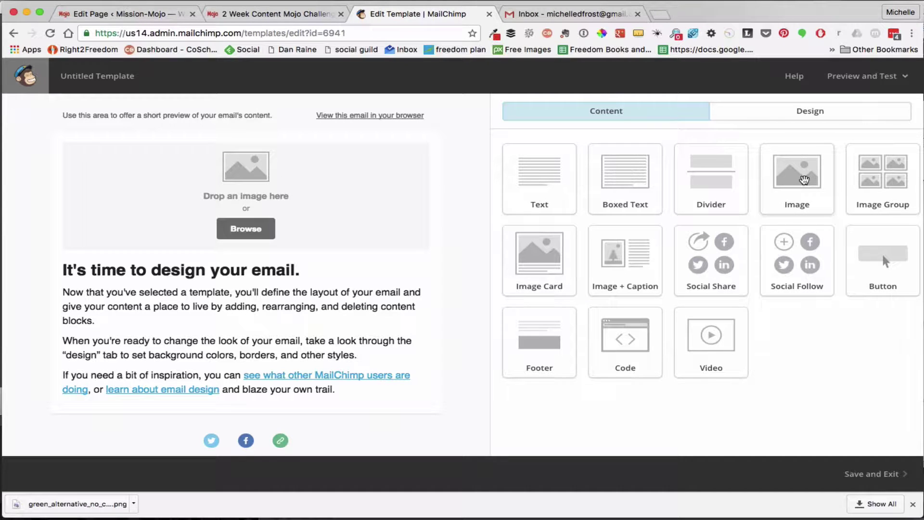
left_click_drag(804, 180, 436, 402)
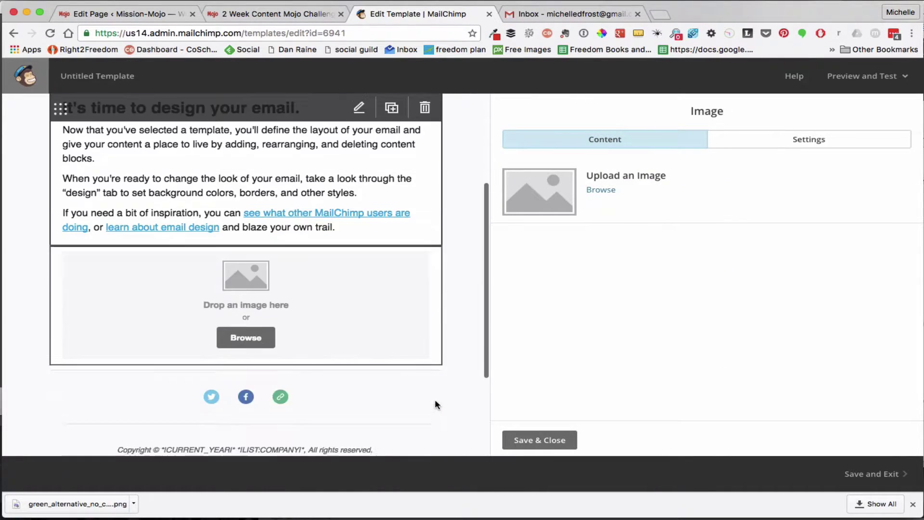
left_click(424, 250)
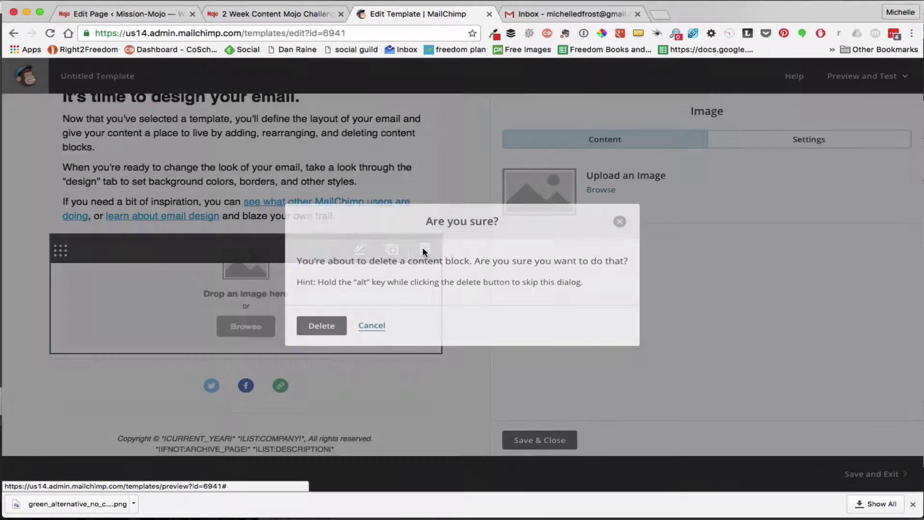
left_click(318, 324)
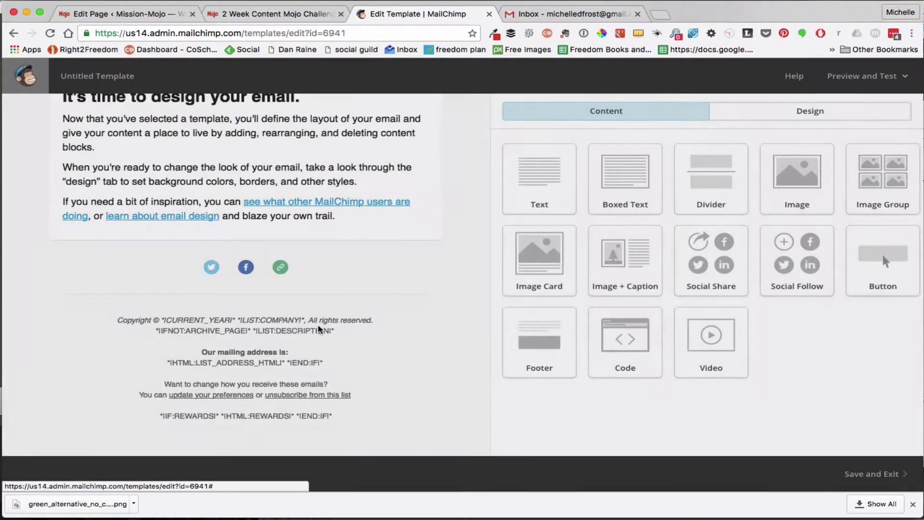
scroll(374, 244, "up", 5)
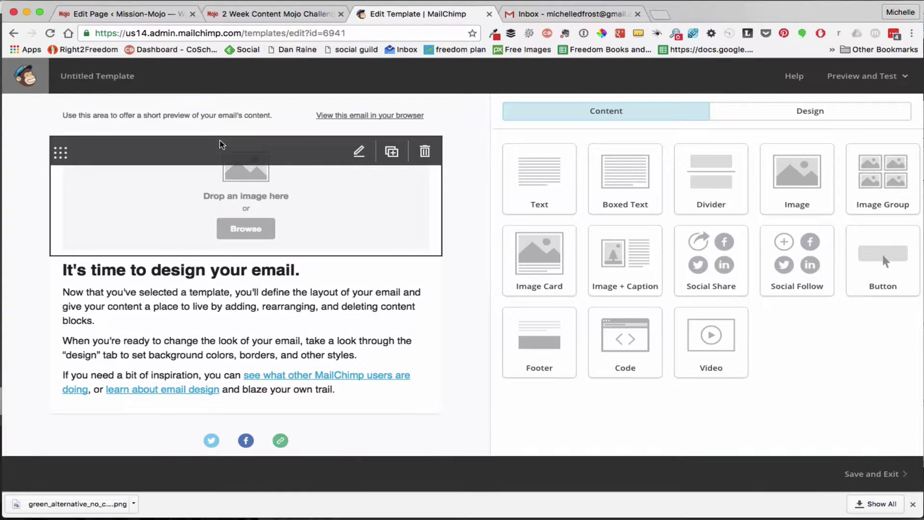
Place the Mission-Mojo.com logo (449 × 70 PNG) from File Manager in the header image block
left_click(358, 152)
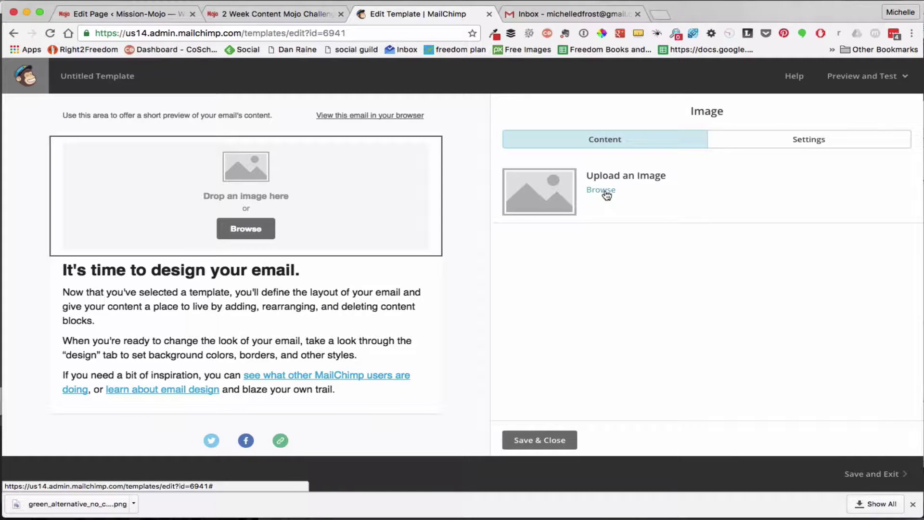
left_click(606, 191)
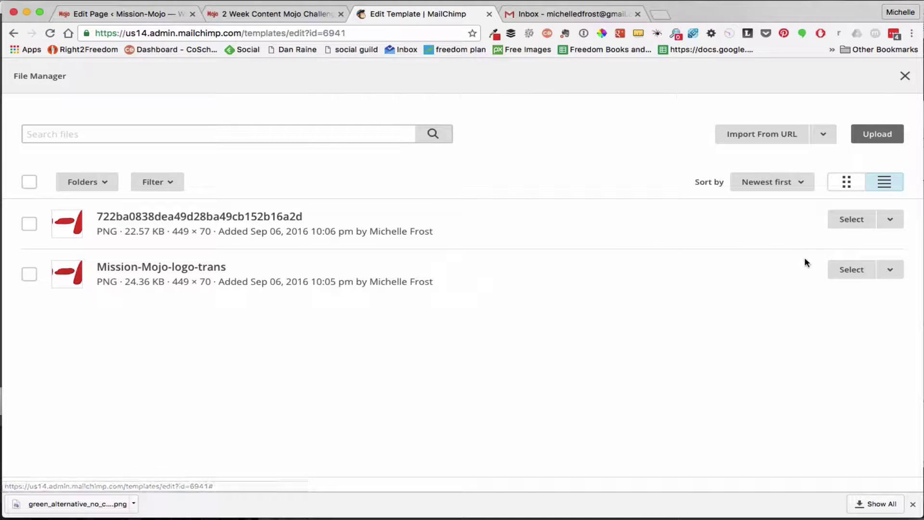
left_click(851, 220)
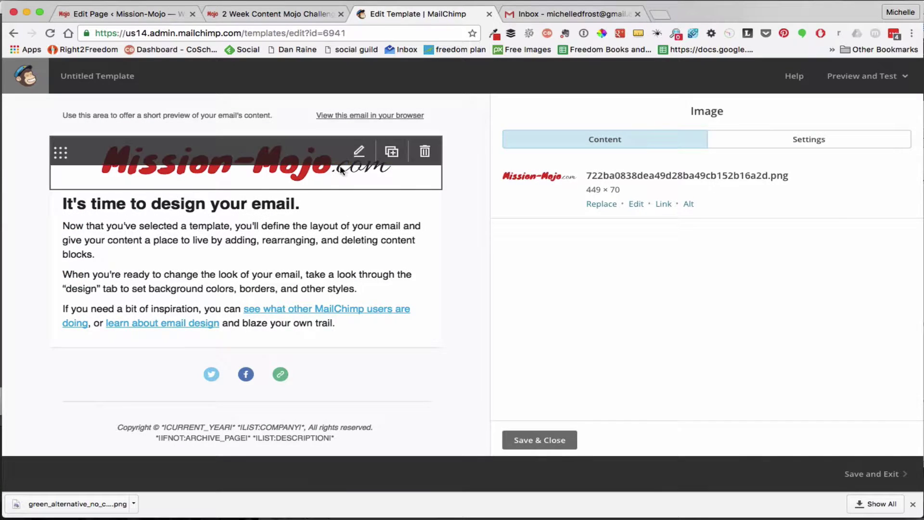
mouse_move(388, 153)
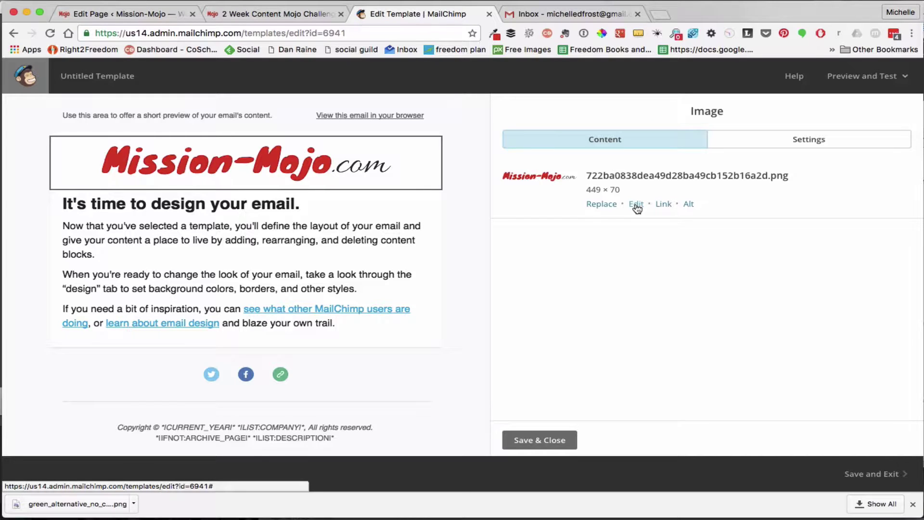
left_click(823, 142)
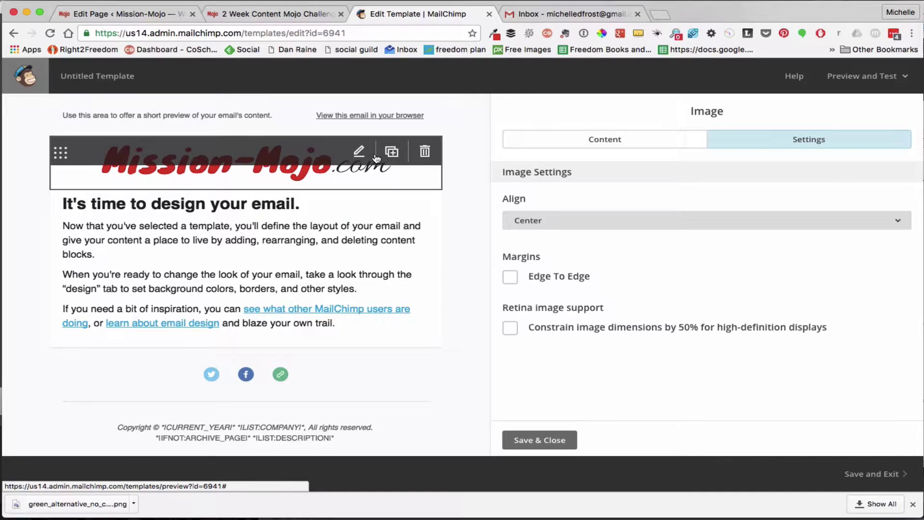
Open the Text editor on the "It's time to design your email." welcome block
mouse_move(350, 245)
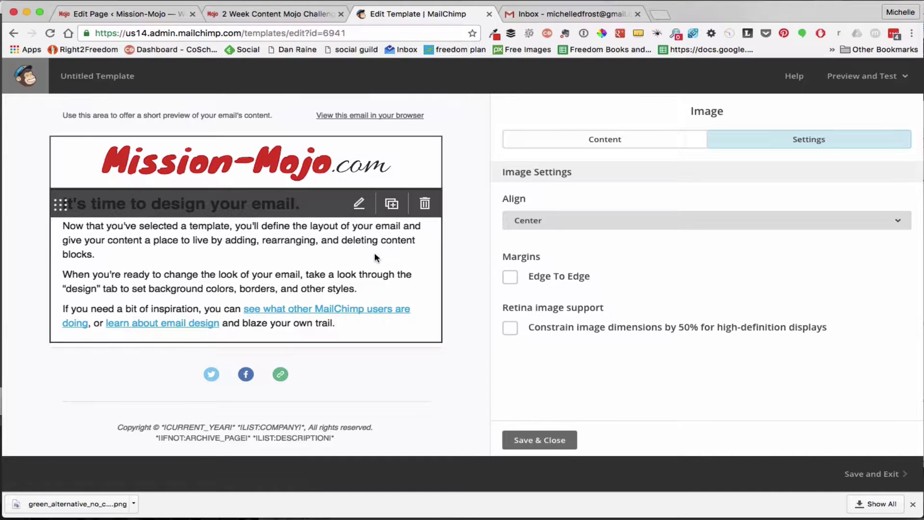
left_click(359, 204)
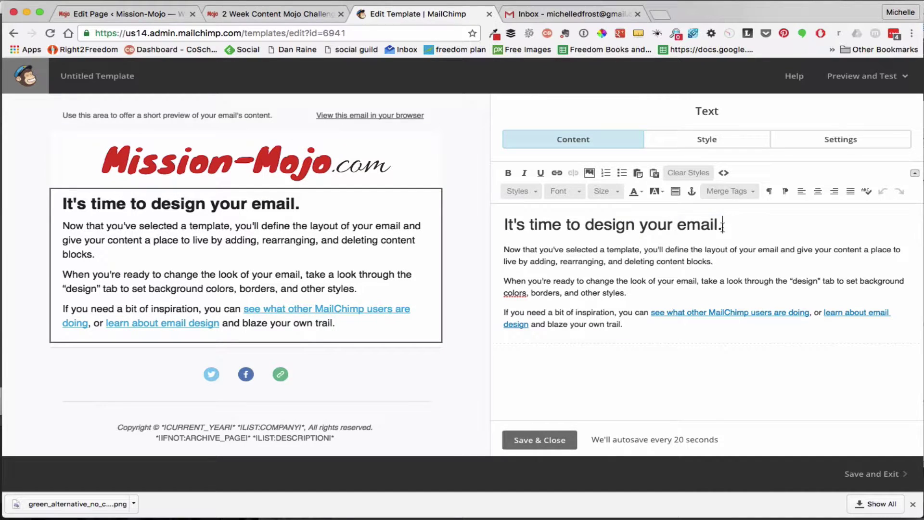
Replace the title with a centred "Heading"
left_click_drag(723, 226, 456, 221)
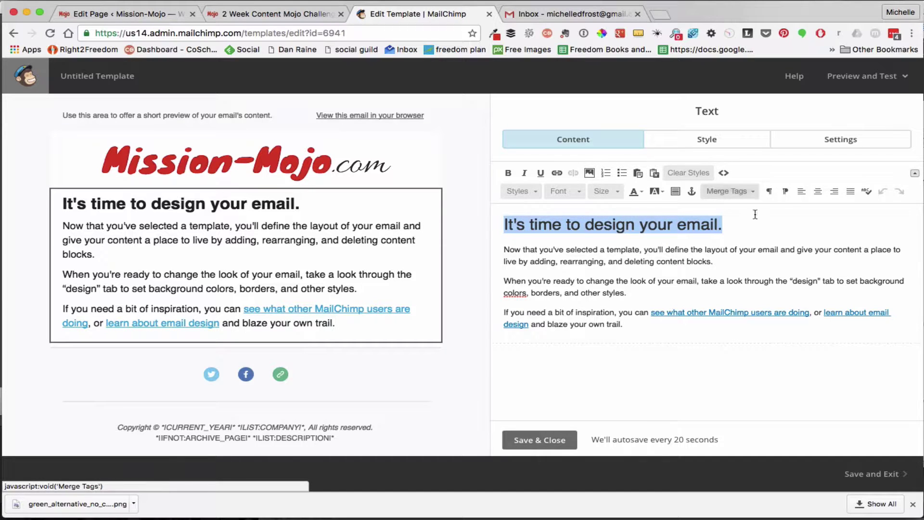
left_click(818, 193)
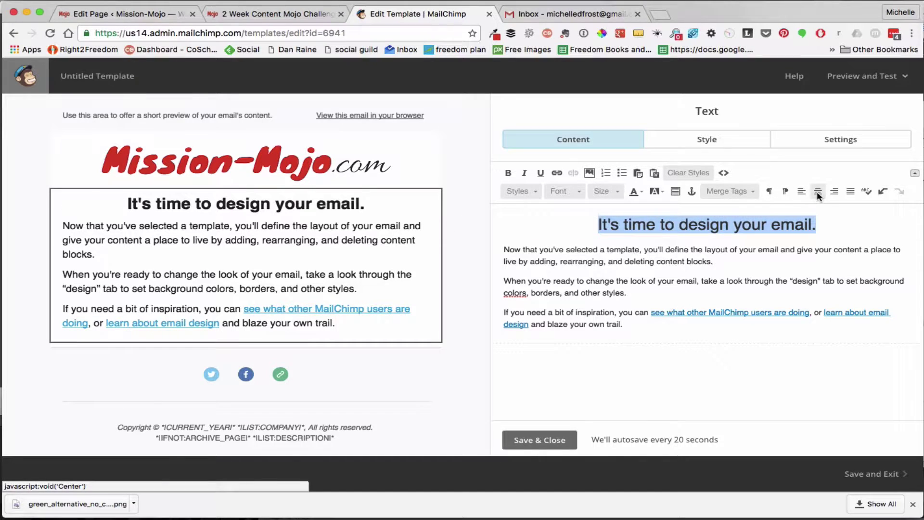
type("Heading")
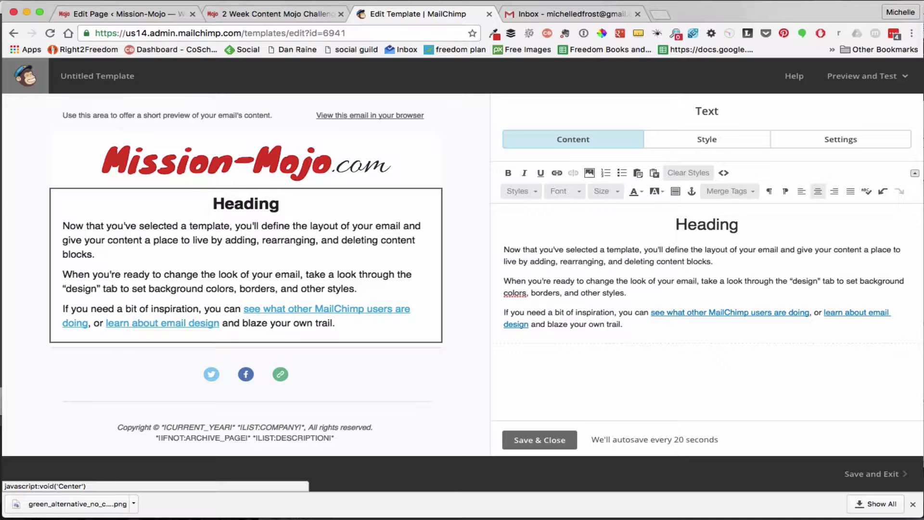
Add a "Hi *|LIST:NAME|*," greeting line above the first paragraph using the List Name merge tag
left_click(501, 249)
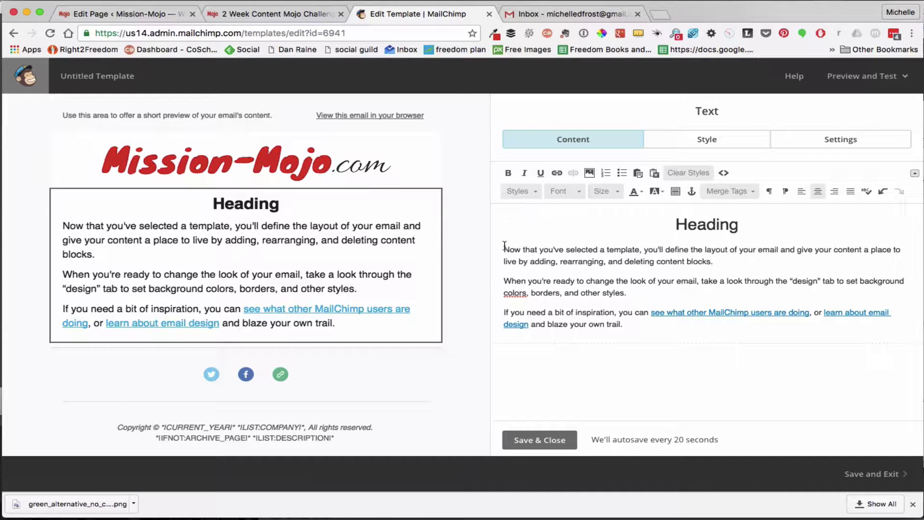
key("Return")
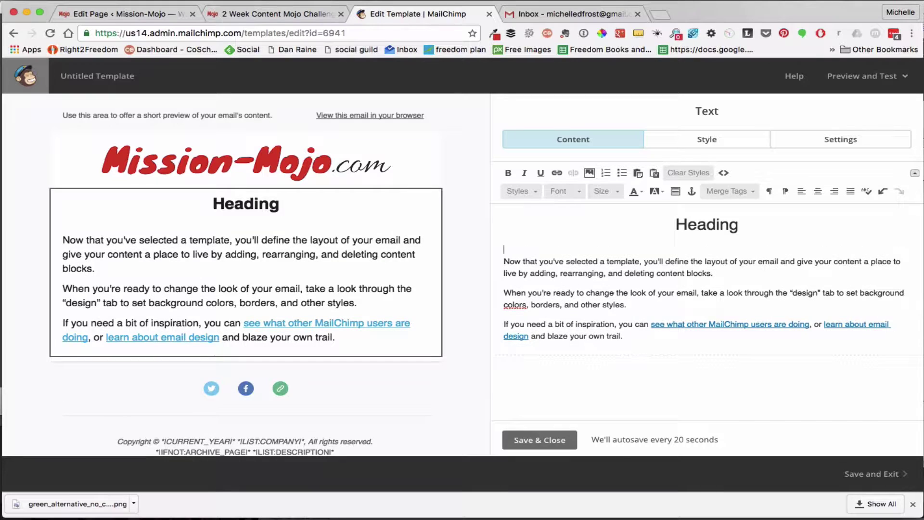
key("Return")
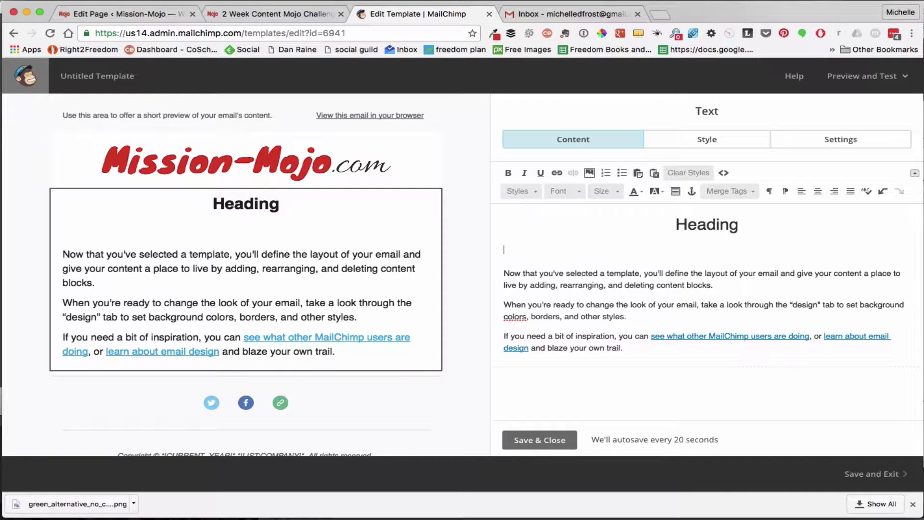
type("Hi")
left_click(753, 193)
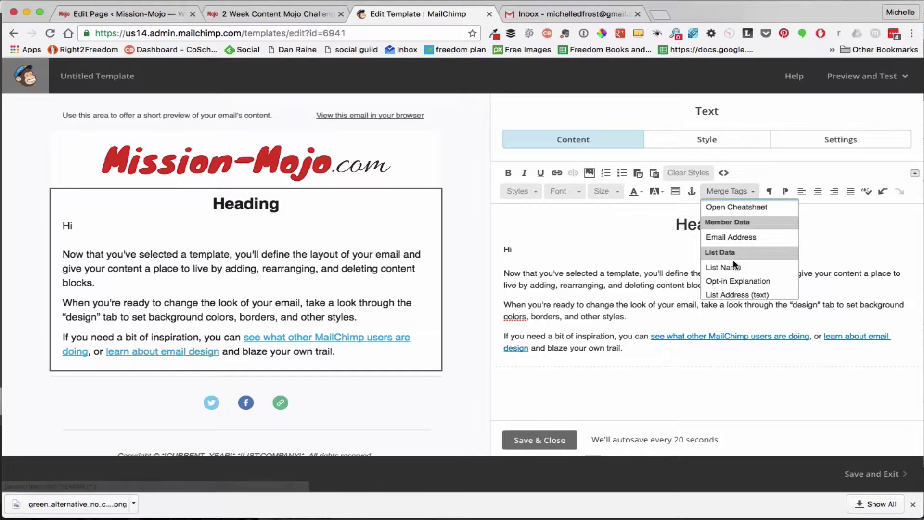
left_click(732, 267)
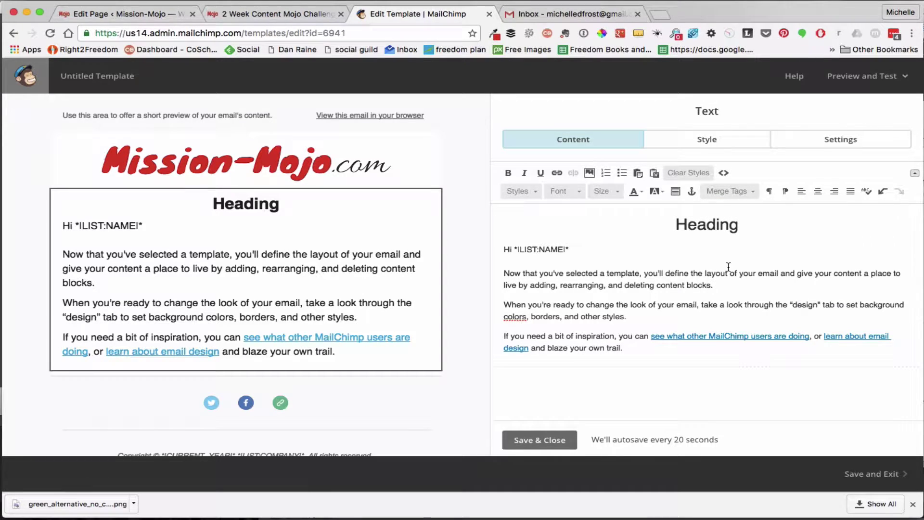
type(",")
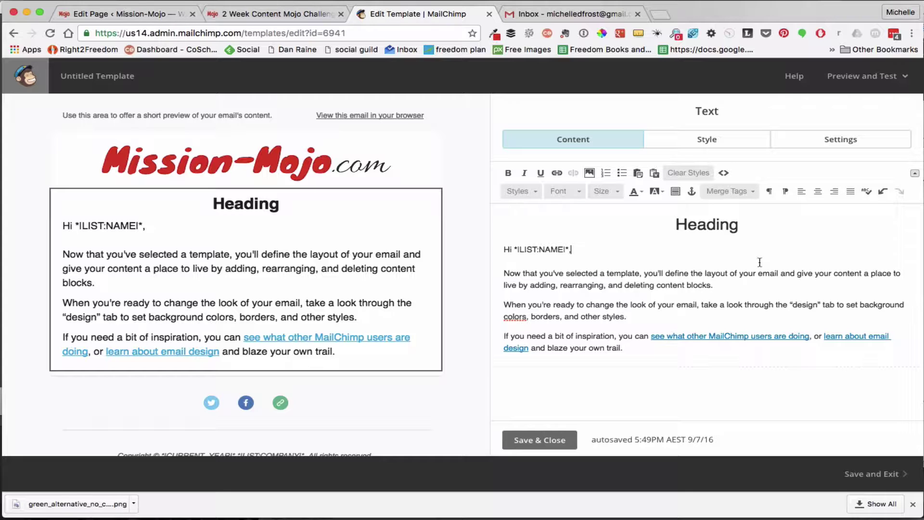
left_click(753, 192)
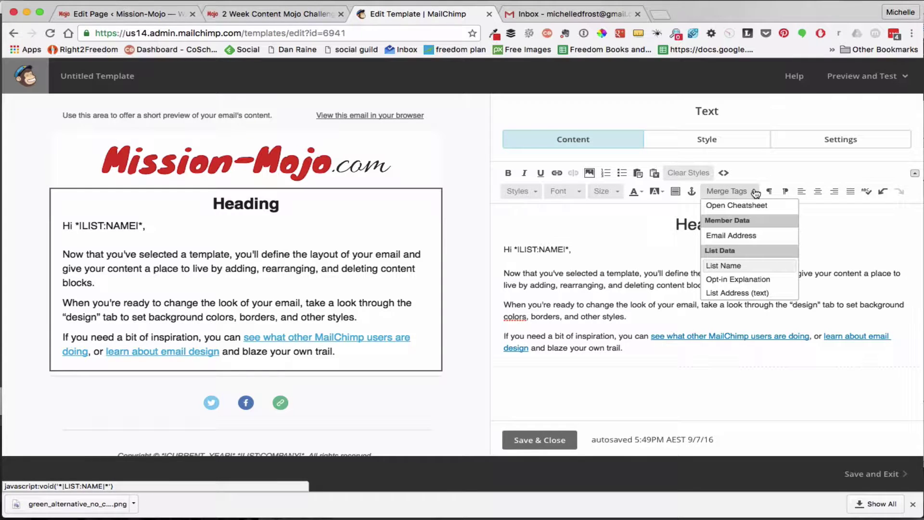
left_click(881, 244)
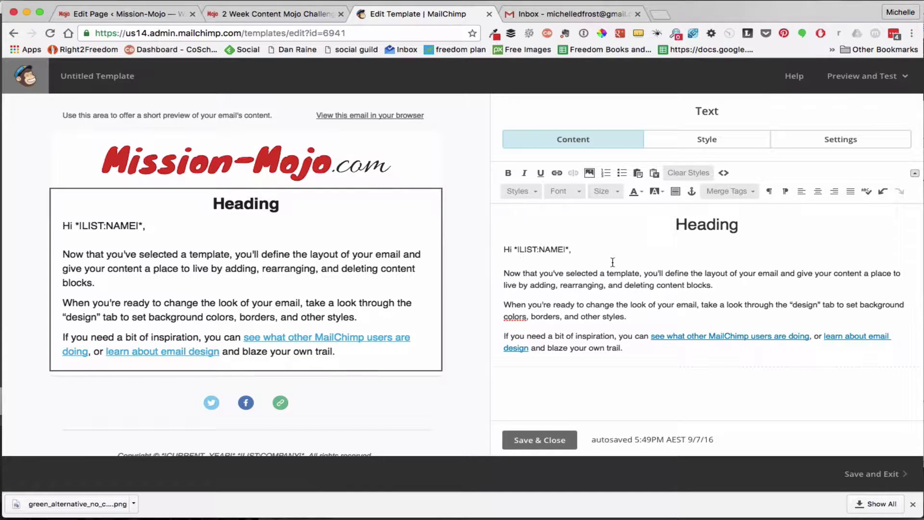
left_click(506, 249)
left_click(753, 191)
scroll(753, 283, "down", 8)
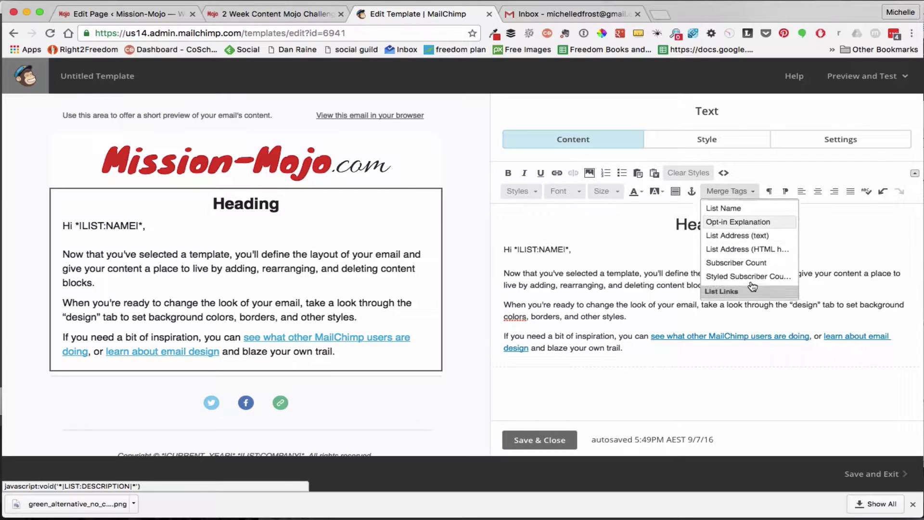
scroll(753, 286, "down", 6)
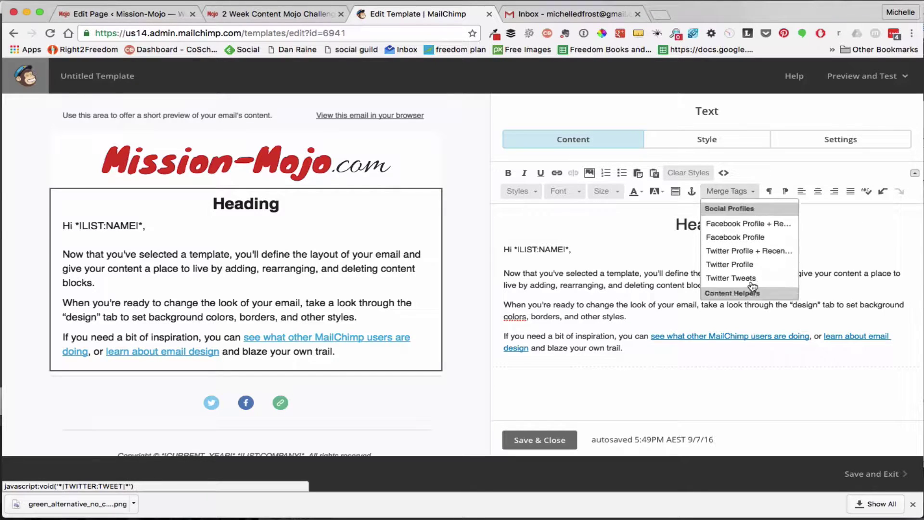
scroll(753, 286, "up", 14)
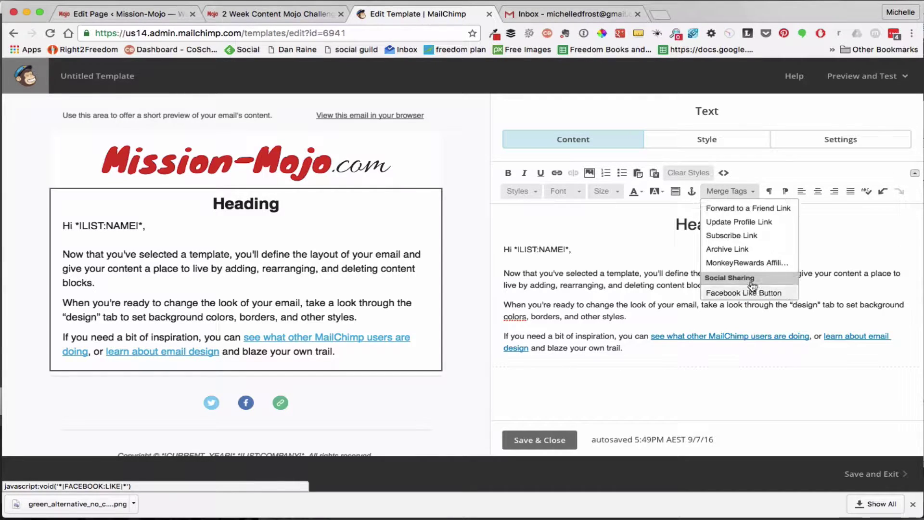
scroll(753, 286, "up", 3)
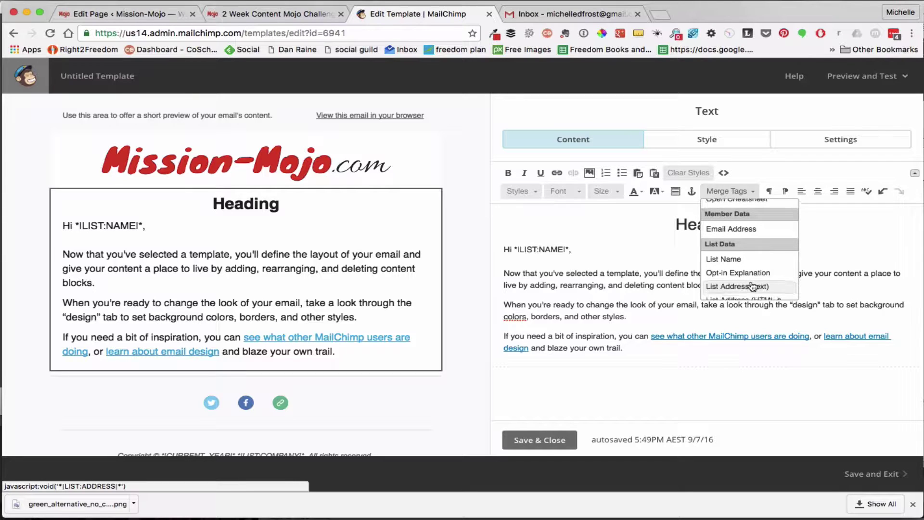
scroll(753, 286, "down", 6)
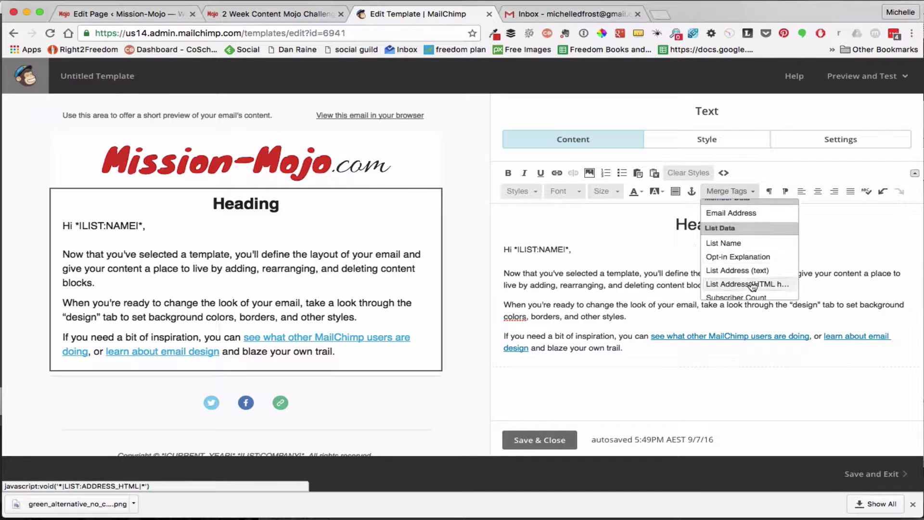
scroll(753, 286, "down", 5)
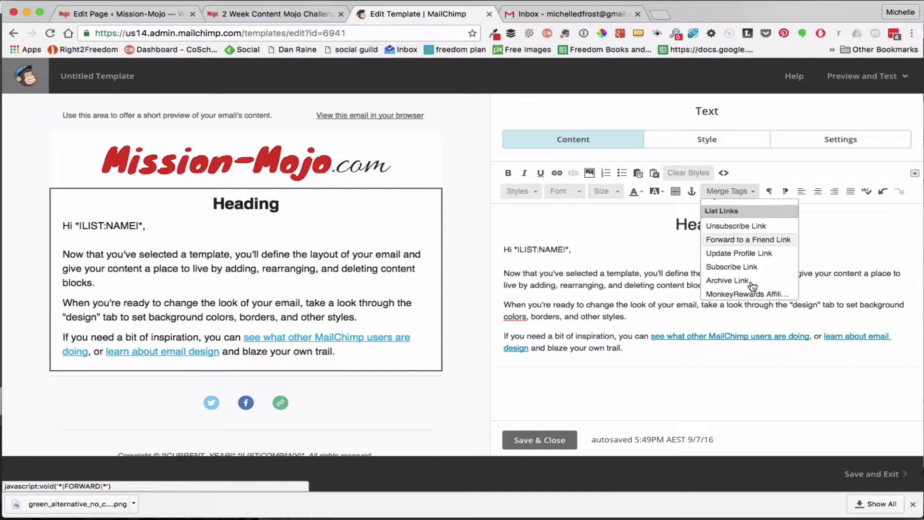
scroll(752, 286, "down", 5)
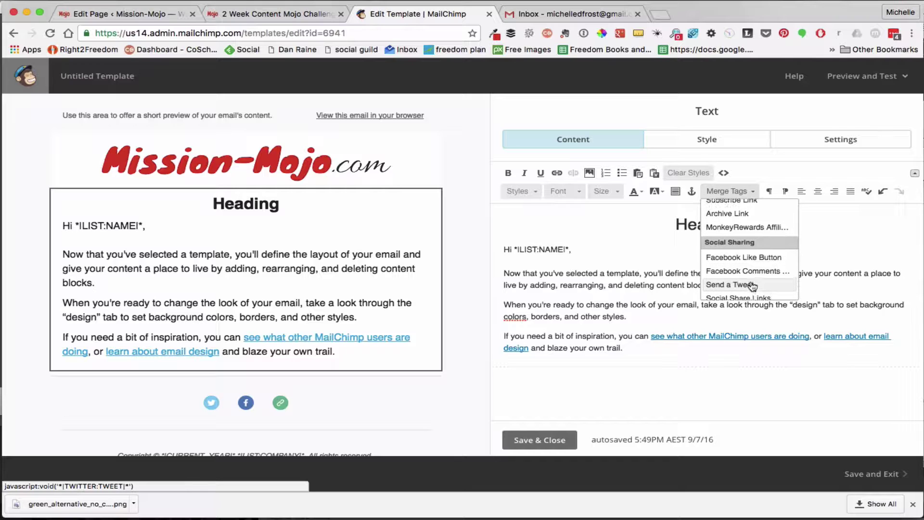
scroll(752, 286, "down", 2)
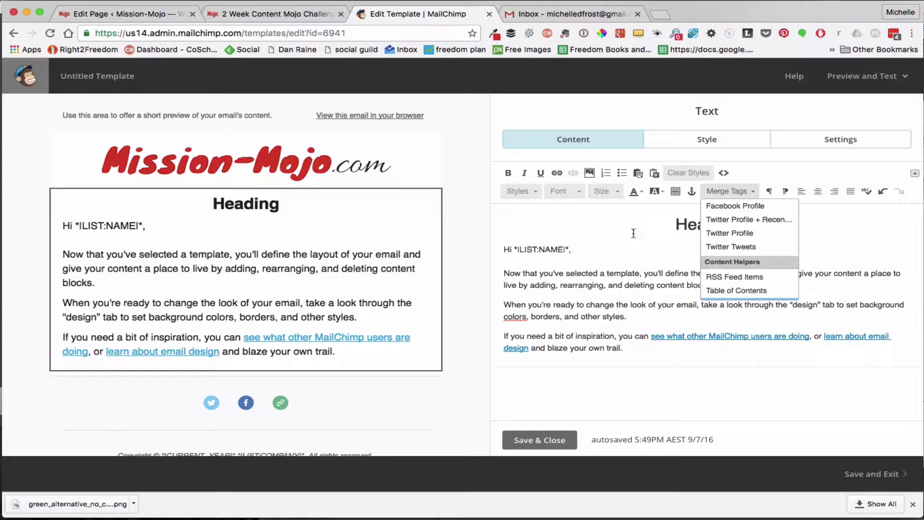
scroll(768, 267, "down", 3)
scroll(769, 270, "up", 5)
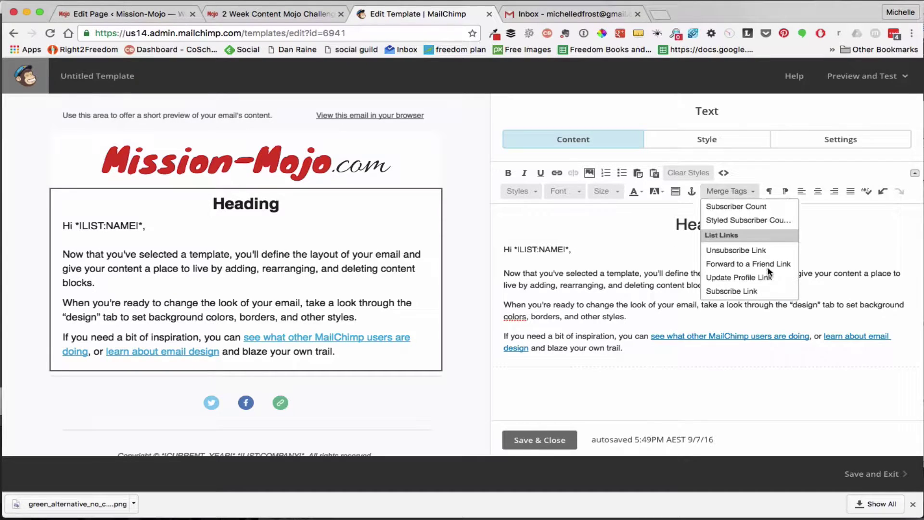
scroll(770, 273, "up", 1)
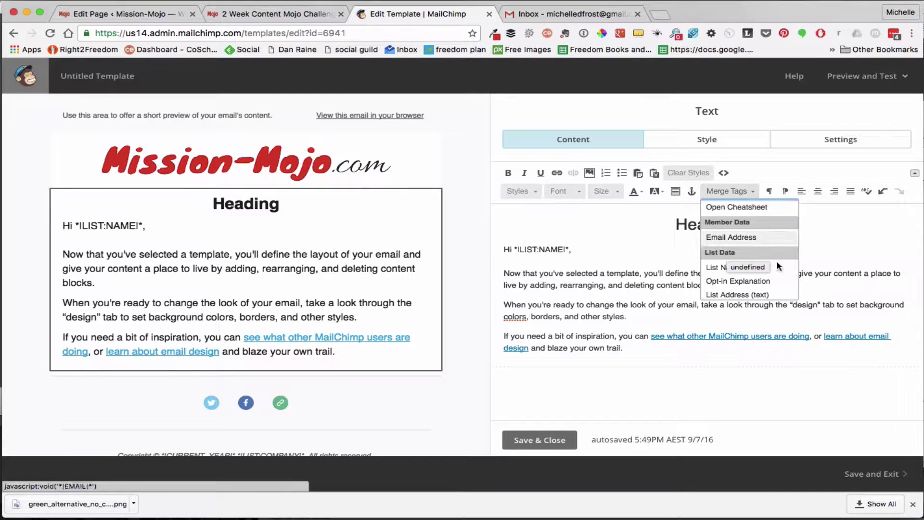
scroll(760, 275, "down", 5)
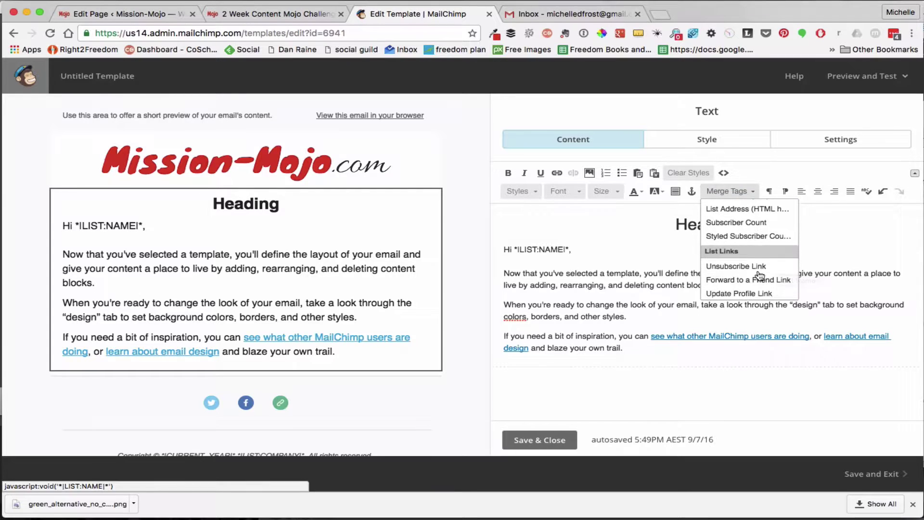
scroll(760, 275, "up", 5)
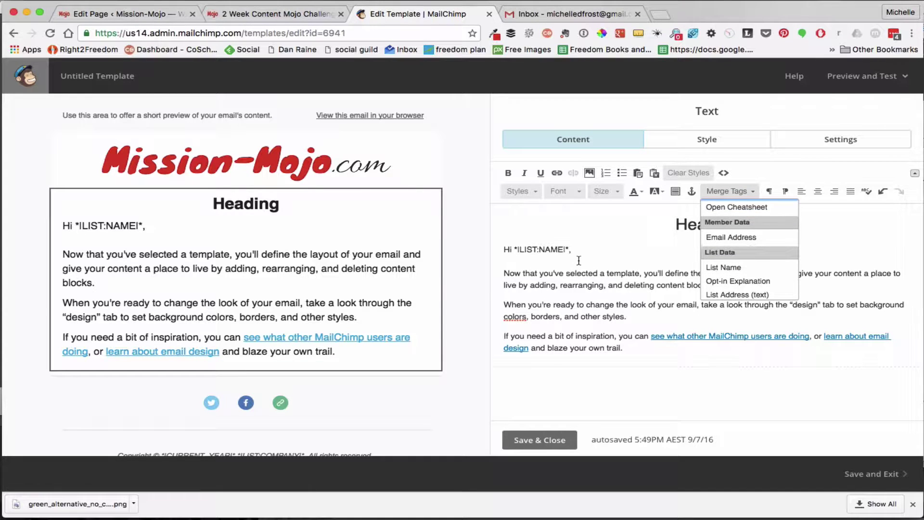
left_click(619, 281)
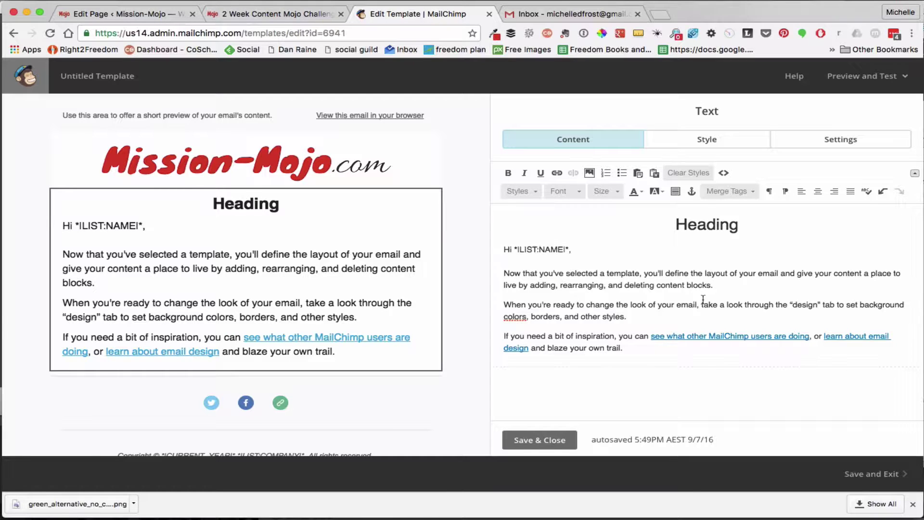
Swap the three sample paragraphs for a "Body text" line and save the text block
left_click(625, 346)
left_click_drag(626, 347, 474, 258)
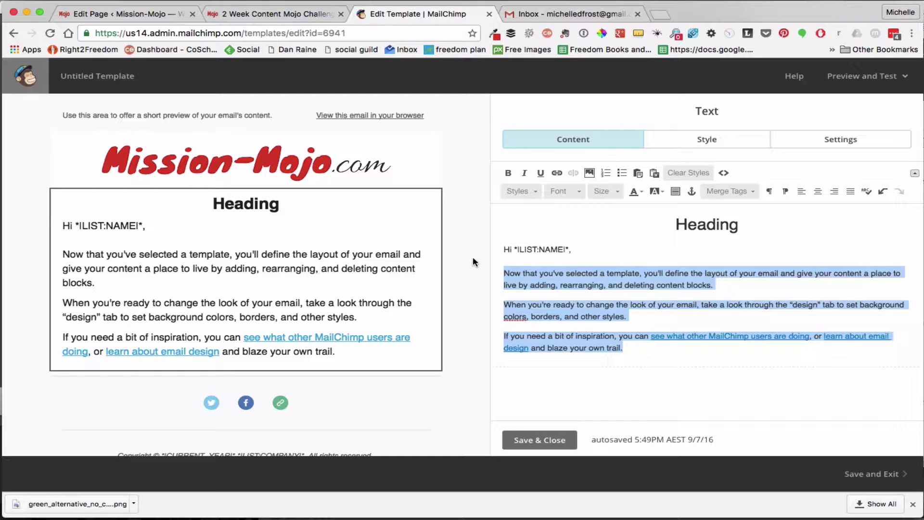
key("BackSpace")
key("Return")
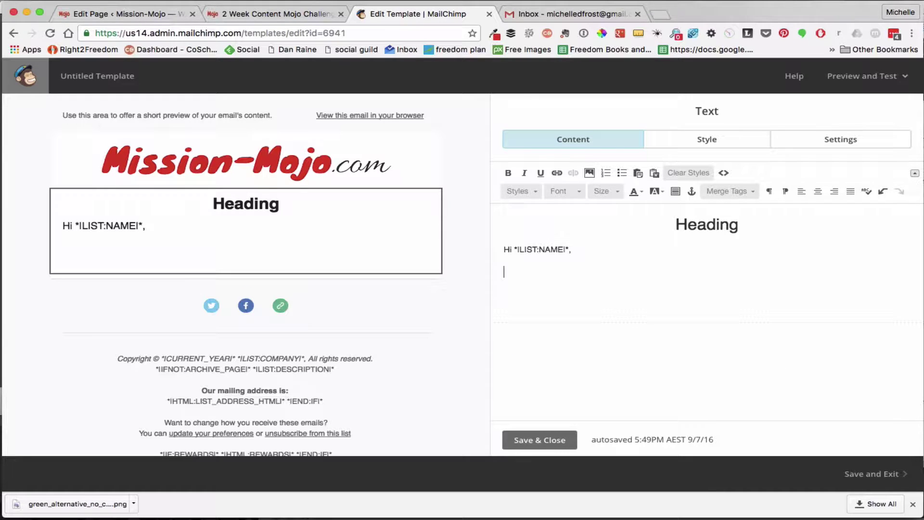
type("Body text")
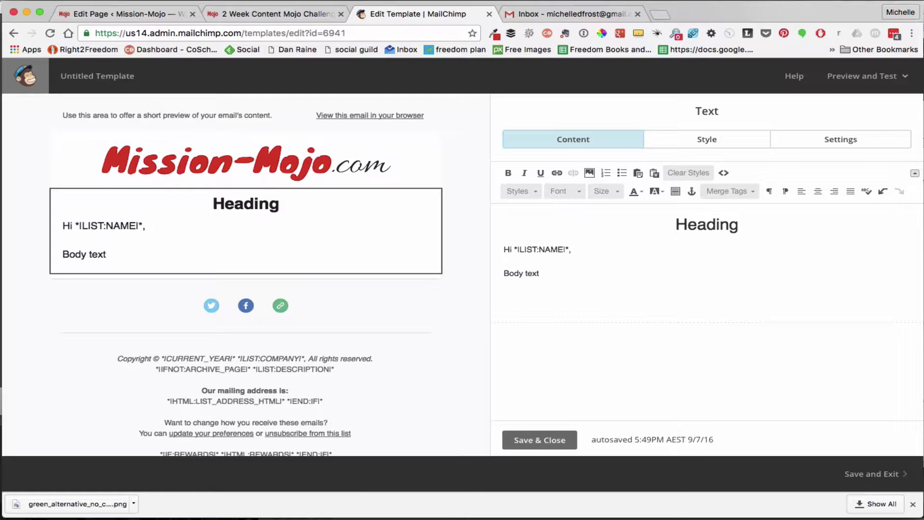
key("Return")
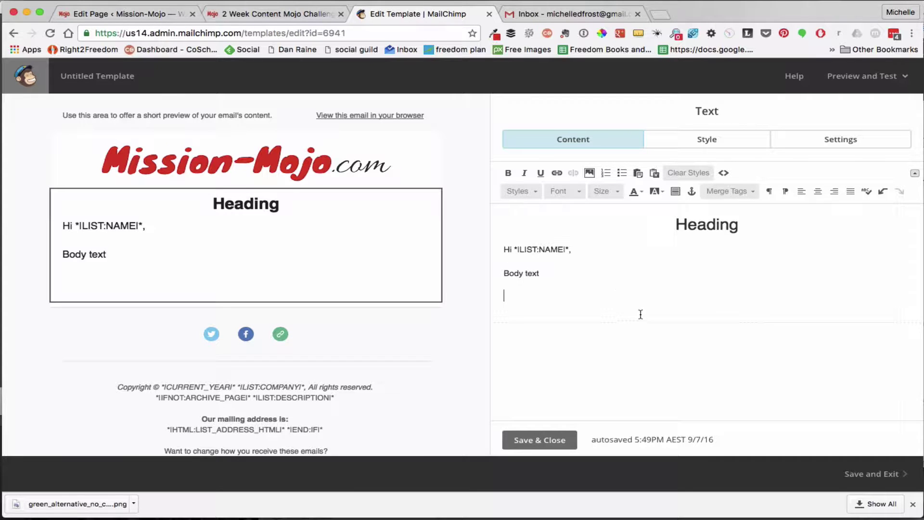
left_click(529, 439)
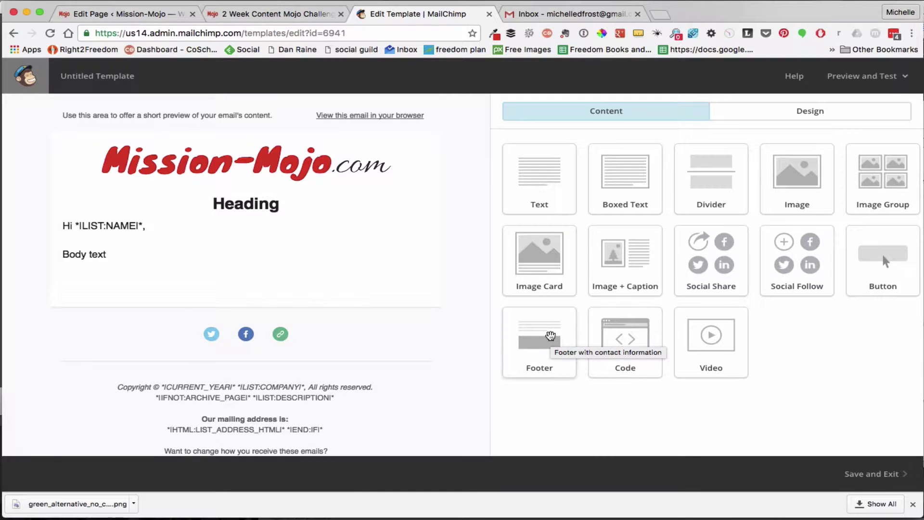
Delete the duplicate footer block below the social icons, confirming the removal
left_click_drag(550, 335, 348, 351)
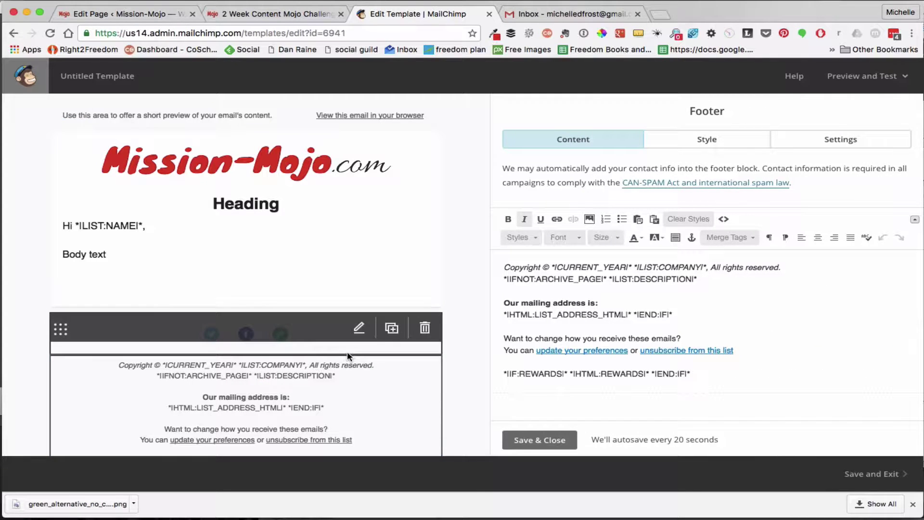
scroll(347, 352, "down", 5)
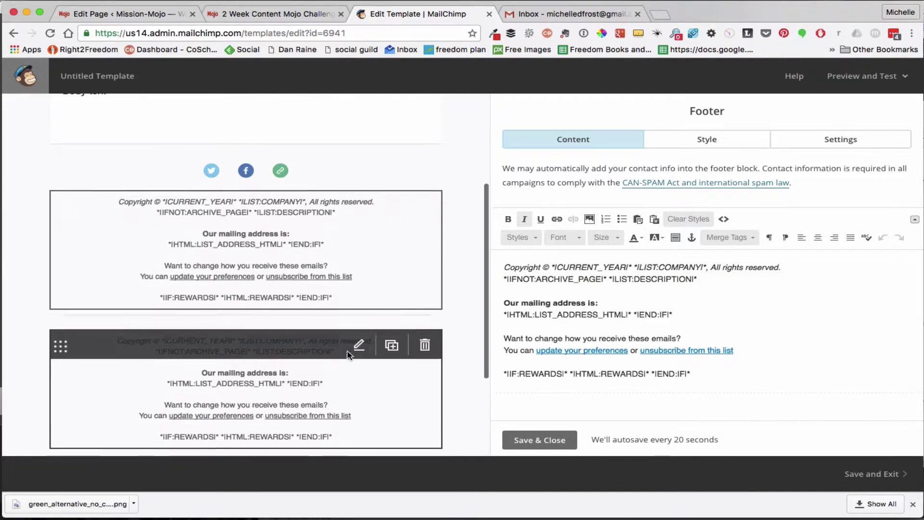
scroll(347, 356, "up", 2)
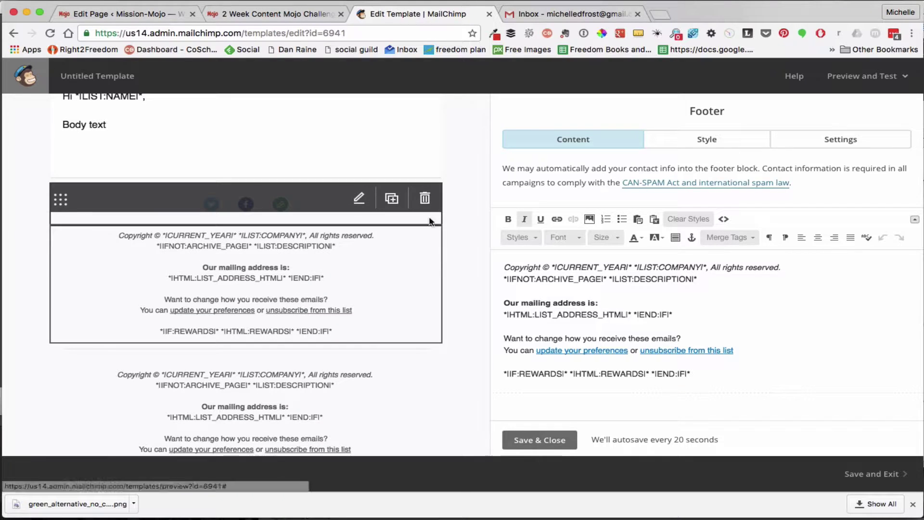
left_click(423, 238)
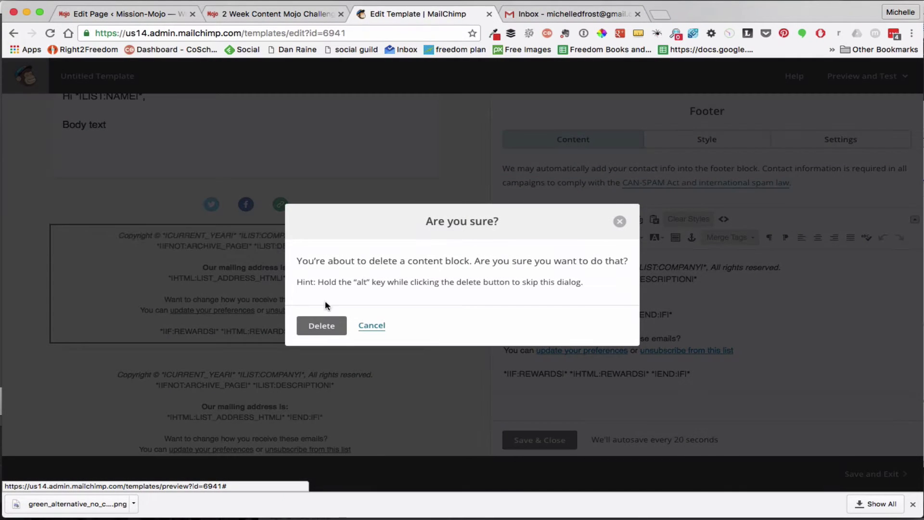
left_click(320, 326)
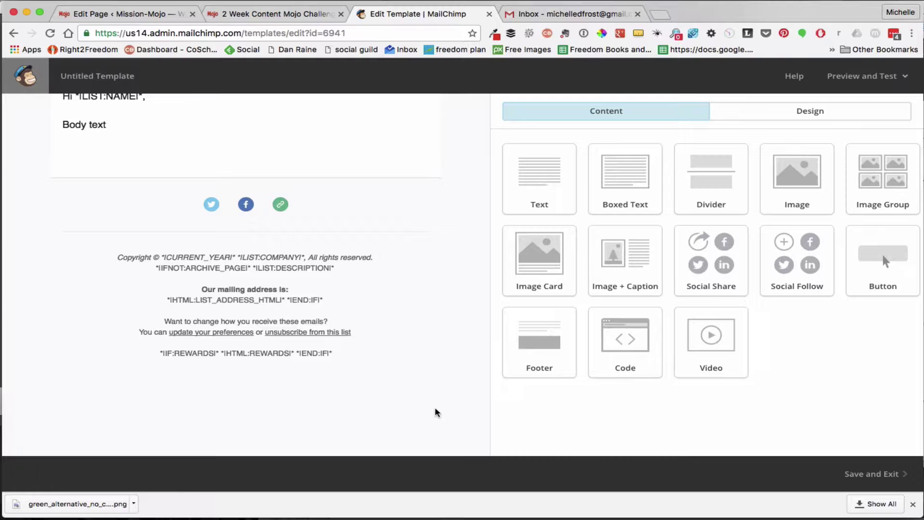
Append the user's Twitter username to the Social Follow block's Twitter URL
mouse_move(433, 297)
scroll(467, 214, "up", 2)
mouse_move(330, 239)
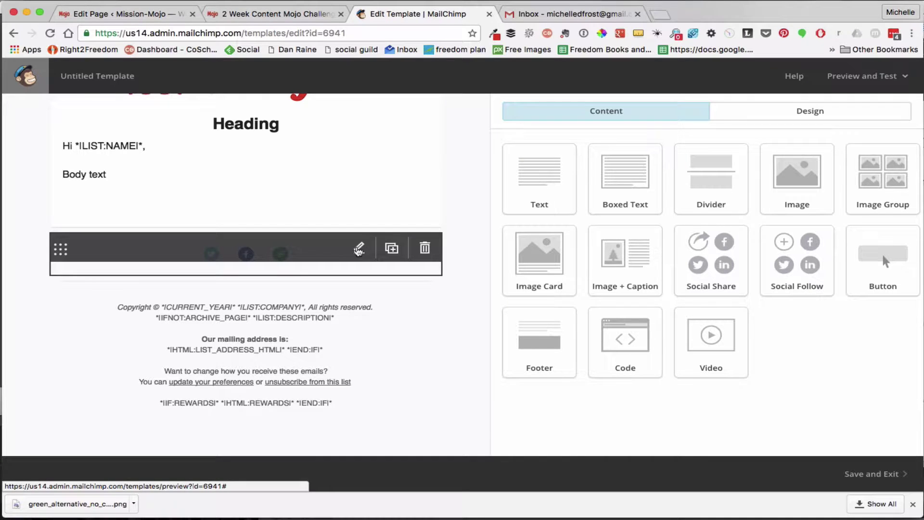
left_click(359, 249)
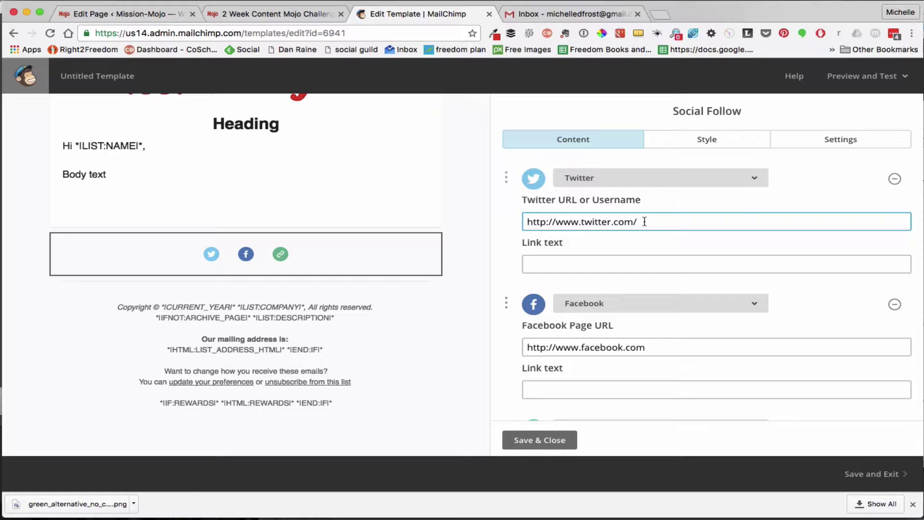
type("MichelleF")
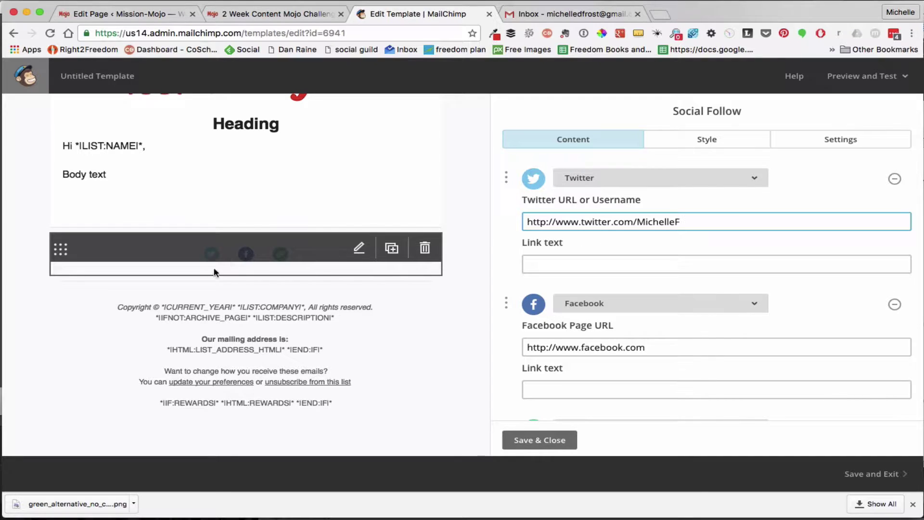
left_click(687, 347)
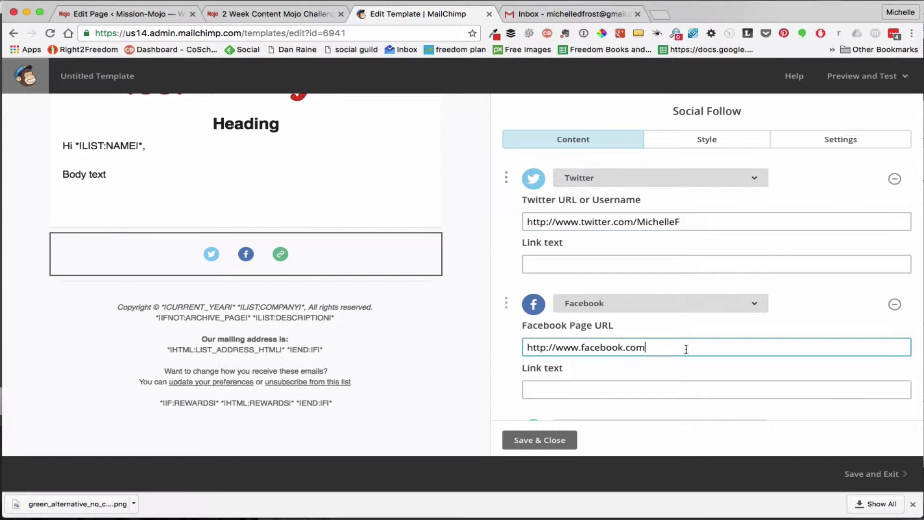
Open facebook.com/groups/boldlydifferent in a new Chrome tab, then return to MailChimp's Facebook Link field
left_click(660, 15)
type("facebook.com")
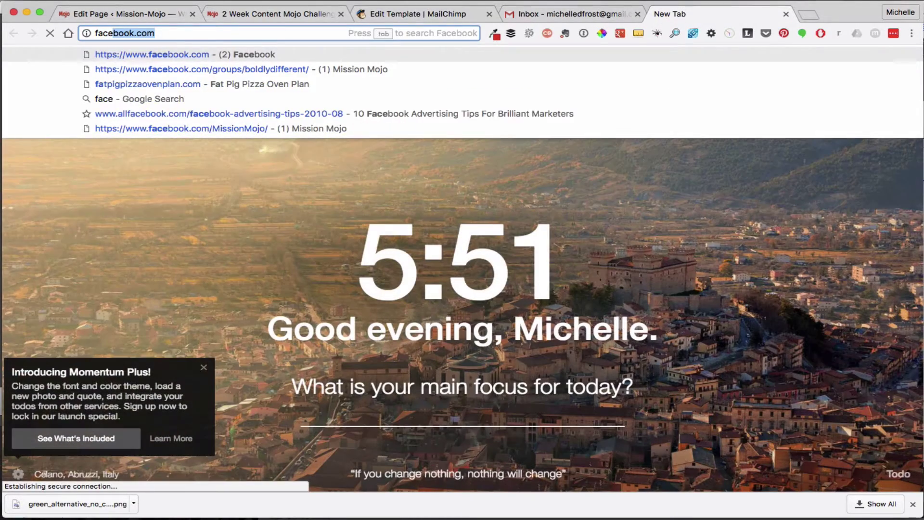
left_click(356, 69)
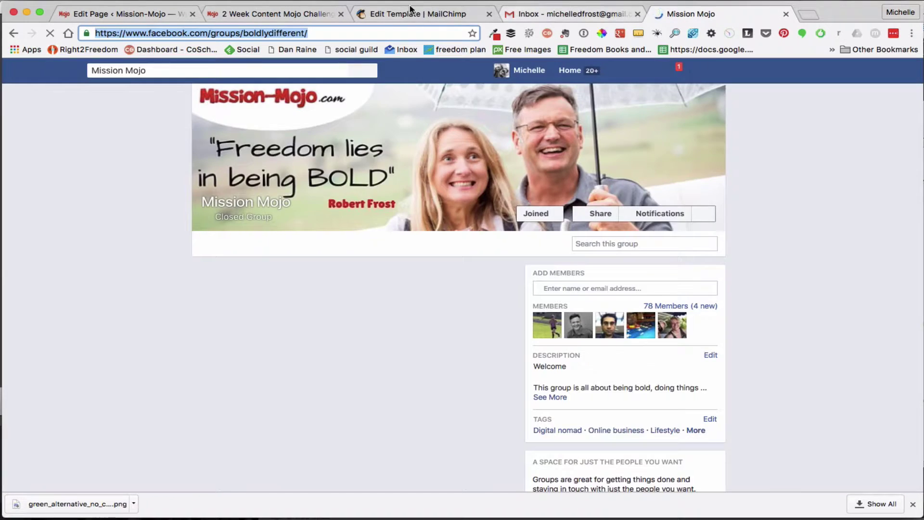
left_click(403, 15)
left_click(613, 387)
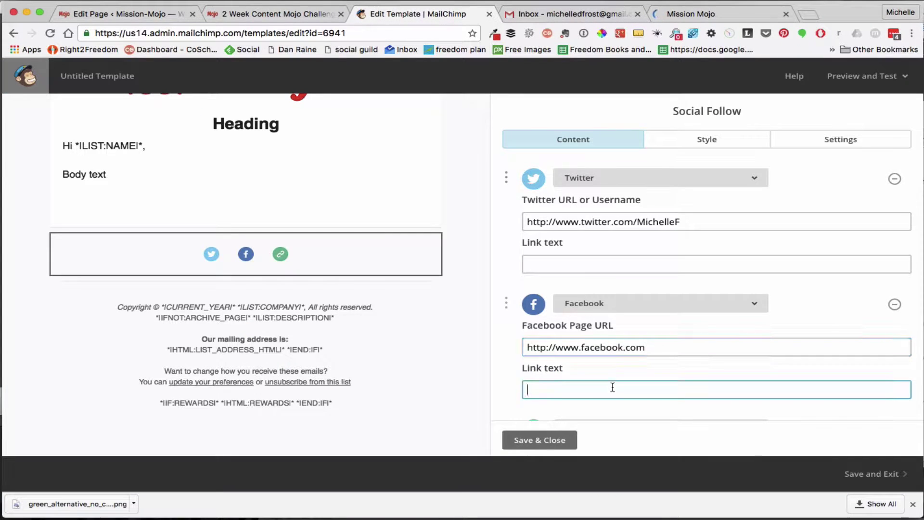
Paste the Facebook group address into the Facebook Link text
type("https://www.facebook.com/groups/boldlydifferent/")
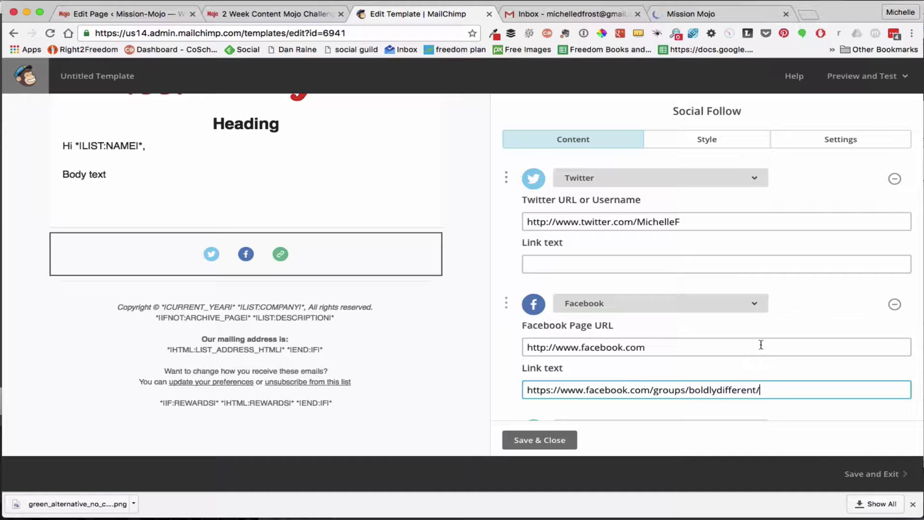
scroll(764, 360, "down", 3)
scroll(765, 366, "down", 2)
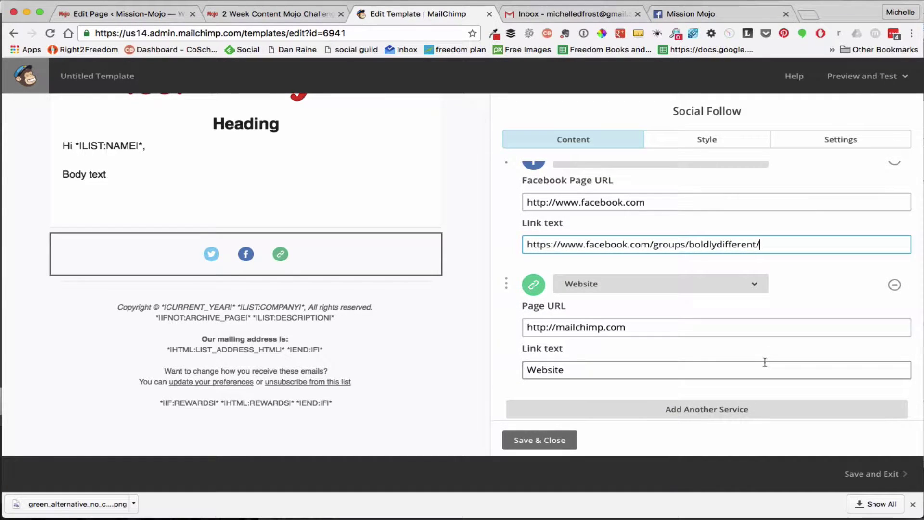
Copy the mission-mojo.com address from the Content Mojo Challenge page
left_click(262, 13)
left_click(171, 31)
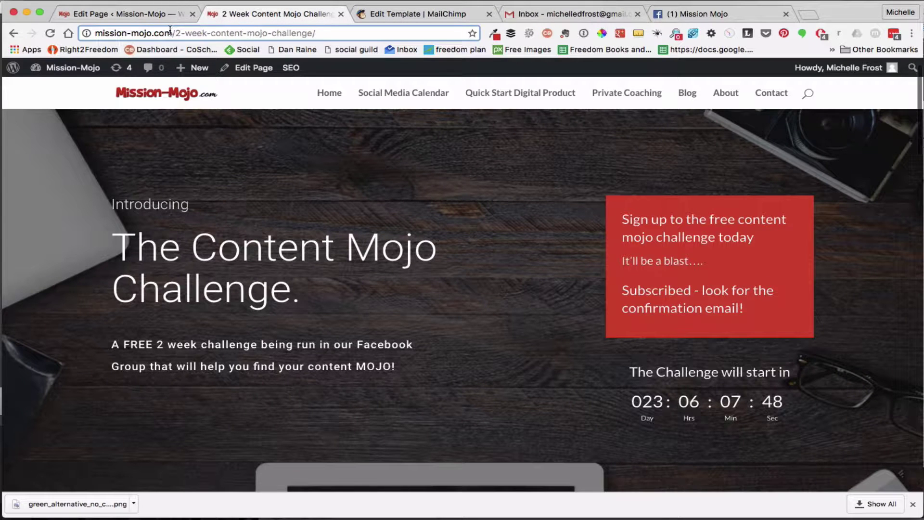
left_click_drag(171, 32, 79, 26)
key("super+c")
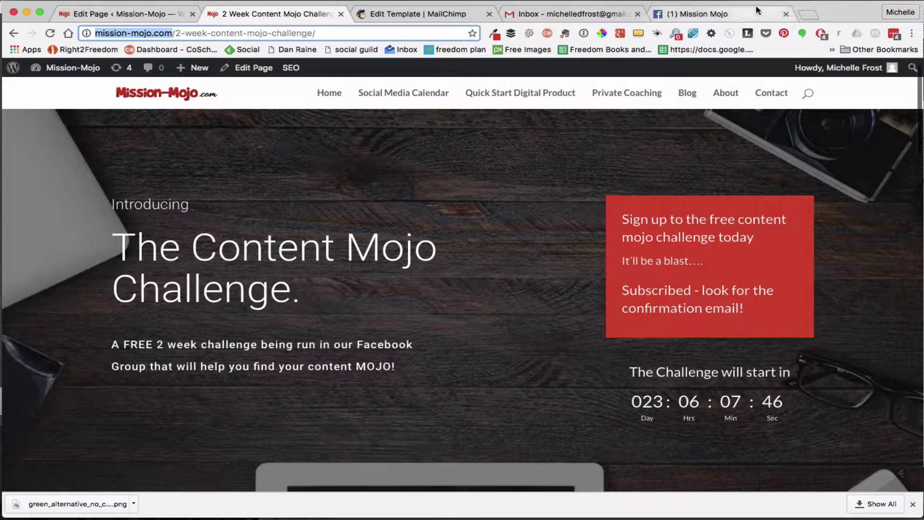
left_click(438, 14)
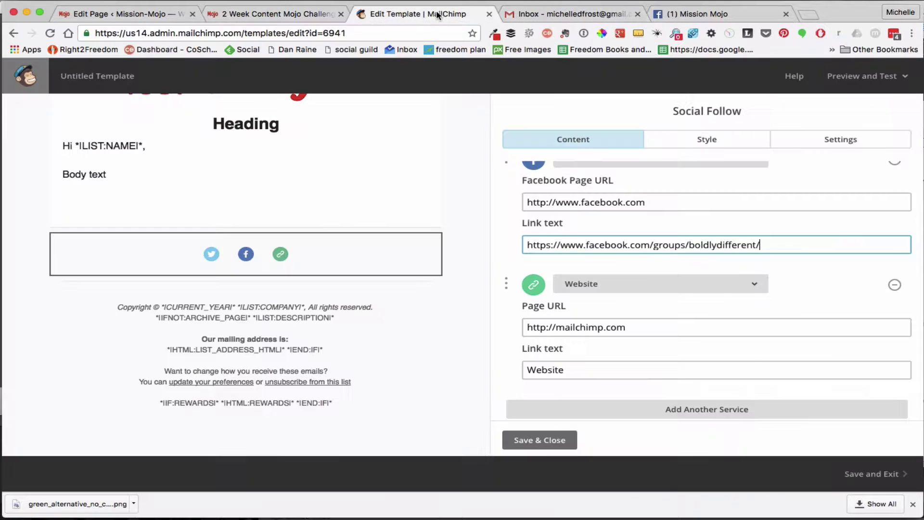
double_click(553, 370)
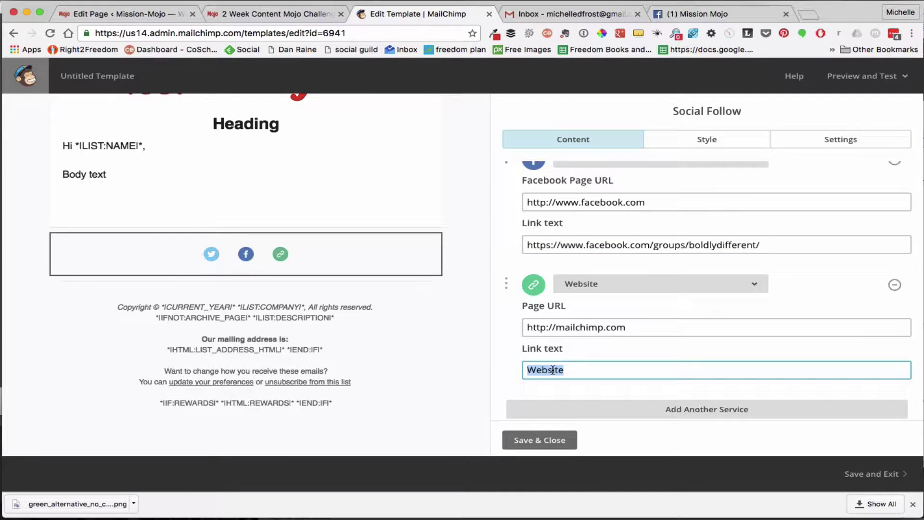
left_click(635, 328)
left_click_drag(637, 328, 498, 328)
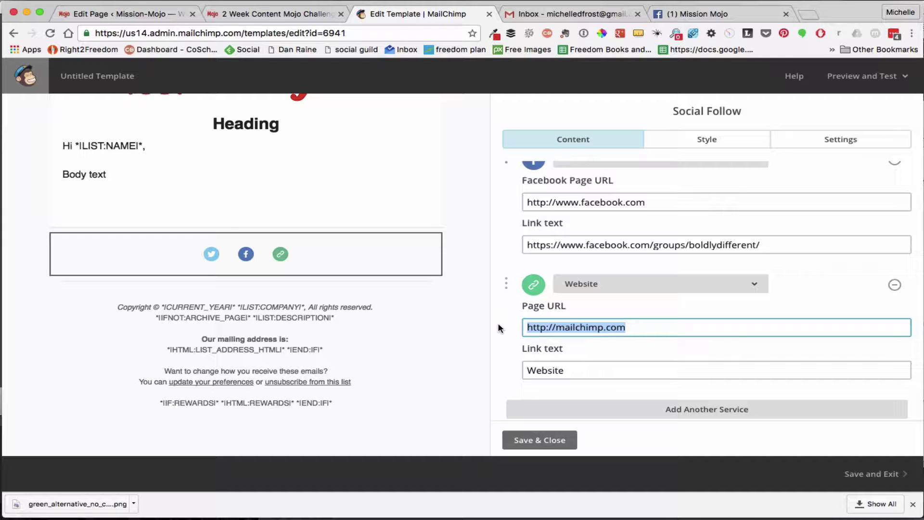
key("super+v")
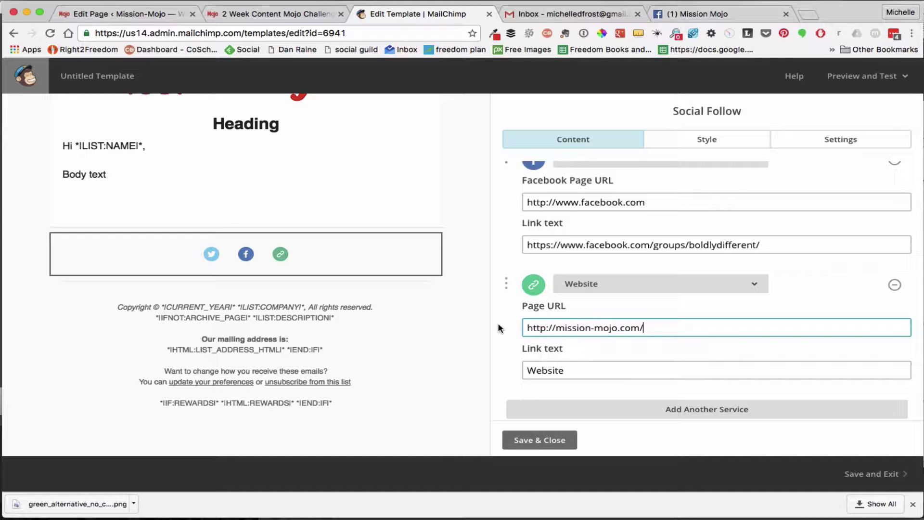
scroll(736, 356, "down", 2)
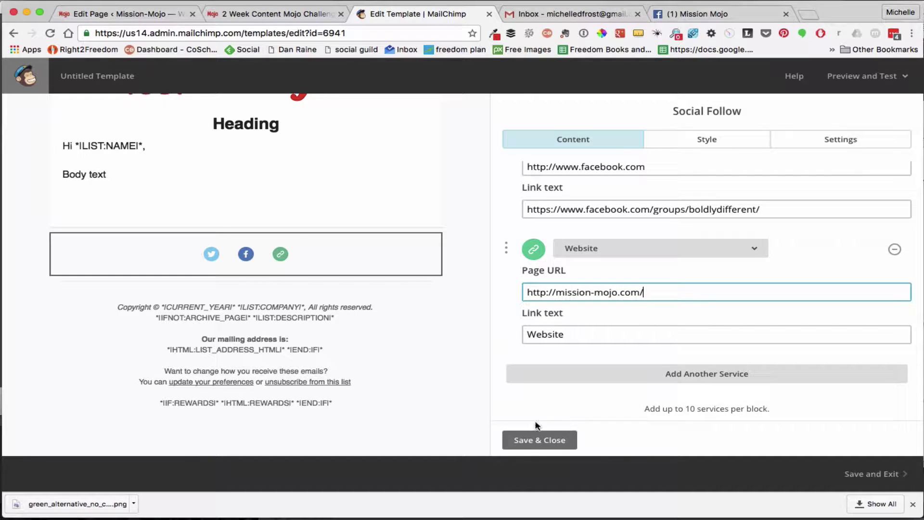
left_click(528, 440)
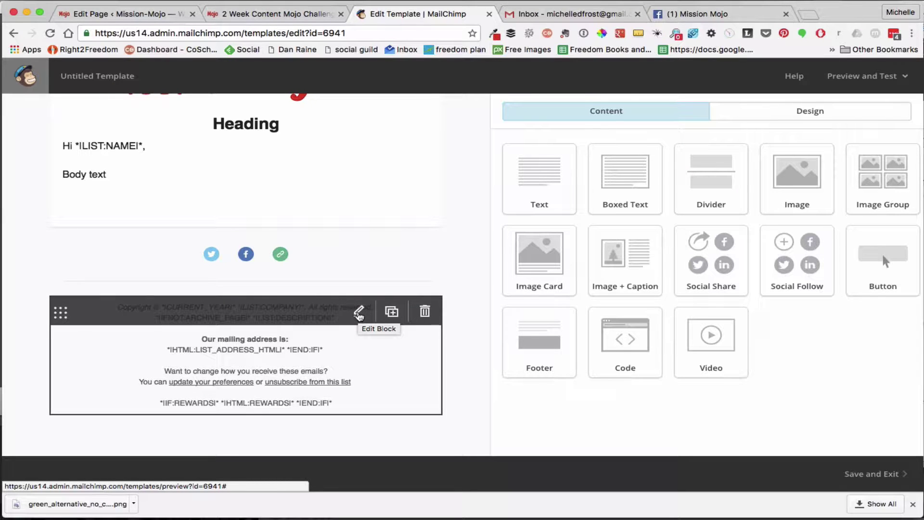
Add 'Warmly' and the sender's name above the footer's copyright line
left_click(358, 313)
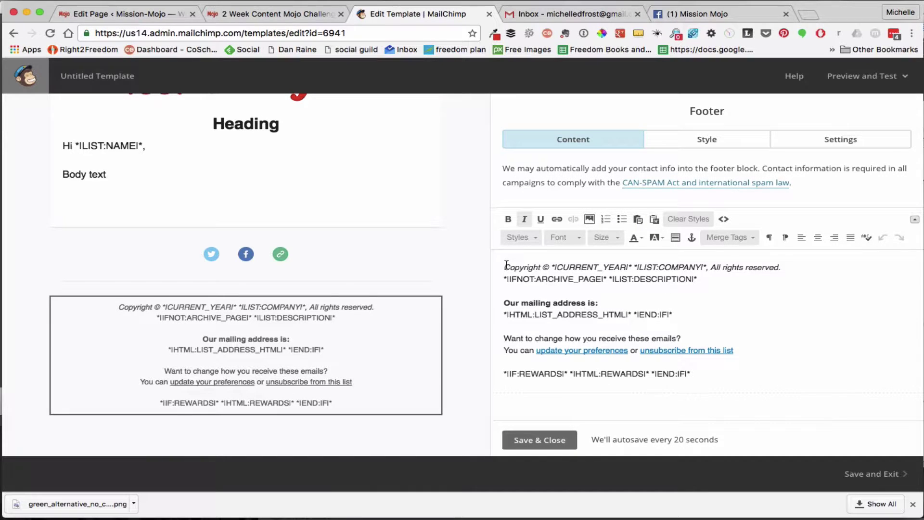
key("Return")
key("Return")
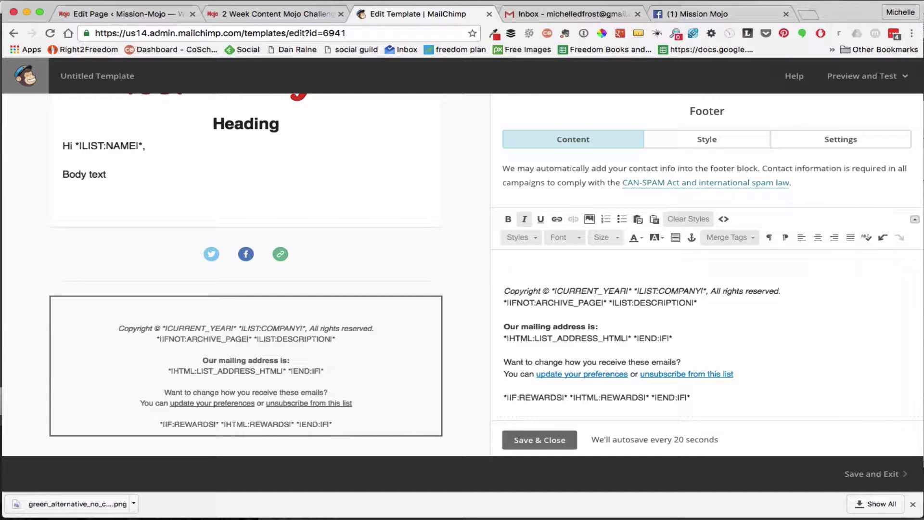
key("Return")
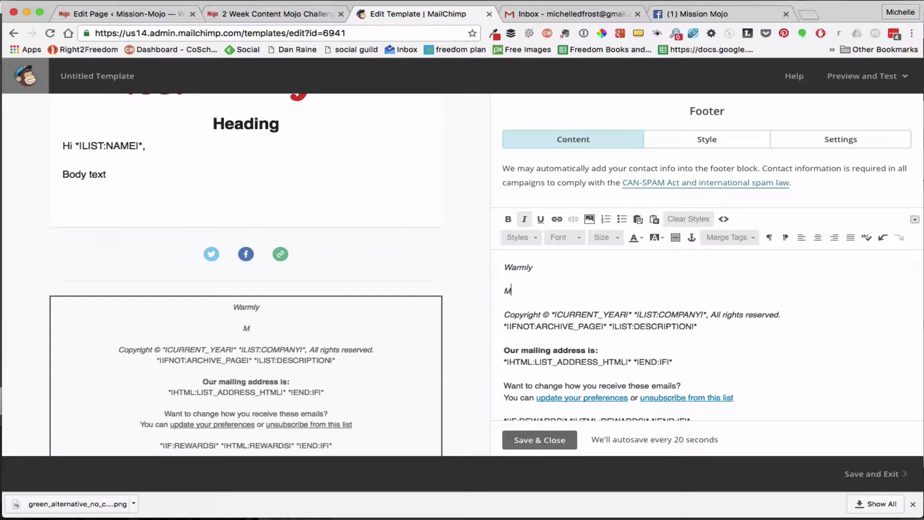
key("Return")
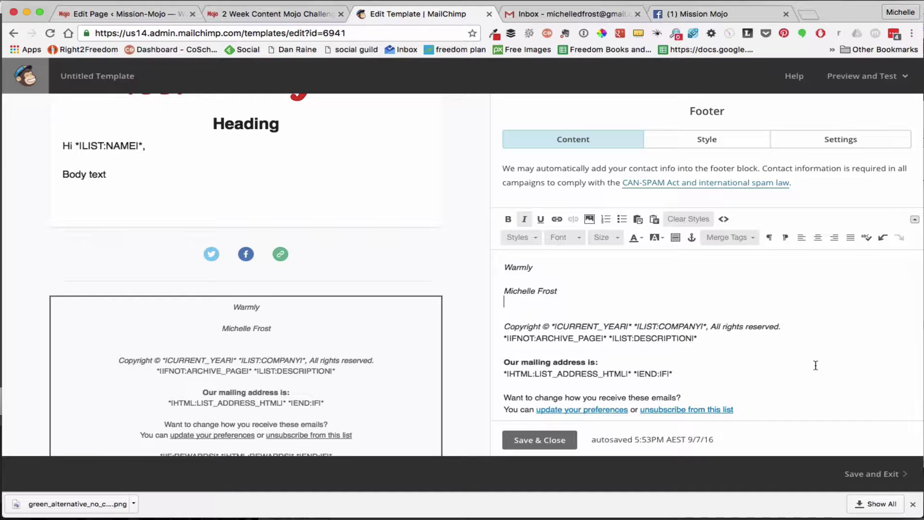
left_click(540, 440)
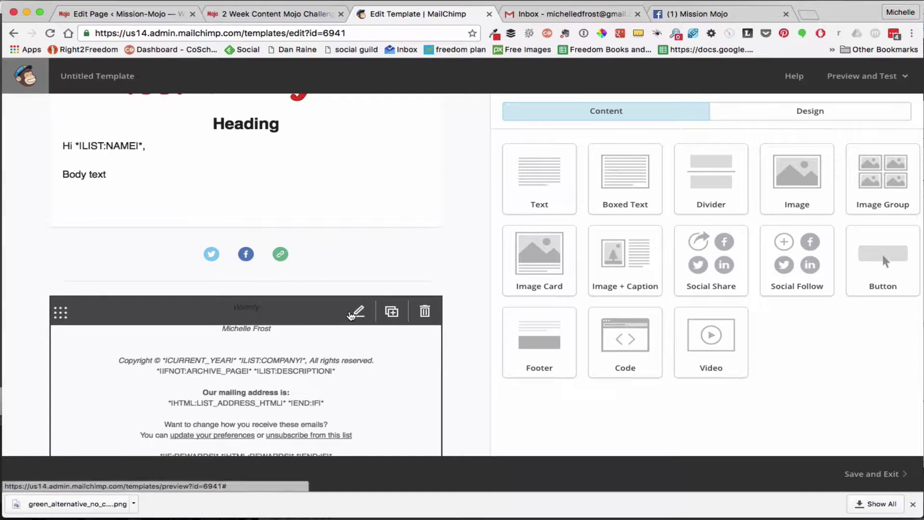
Left-align the sign-off lines and retype 'Warmly' above the name, then save the footer
left_click(359, 311)
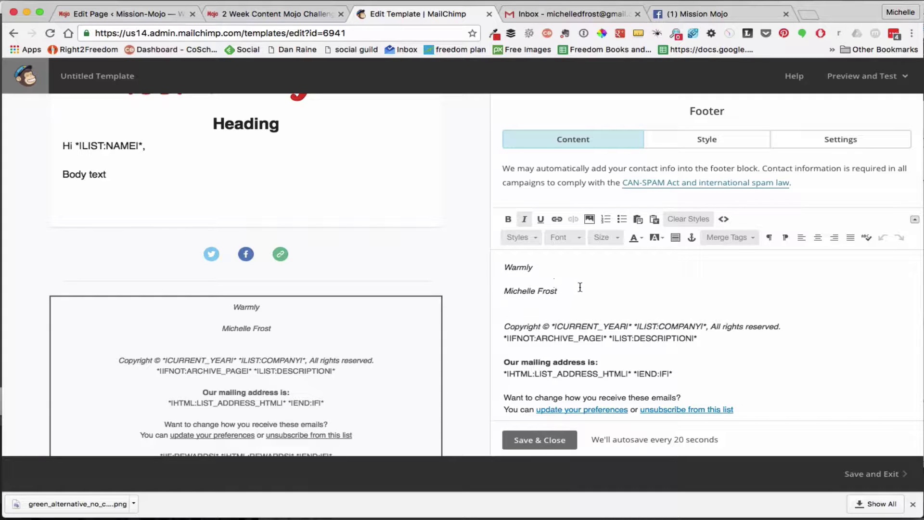
left_click_drag(579, 289, 504, 266)
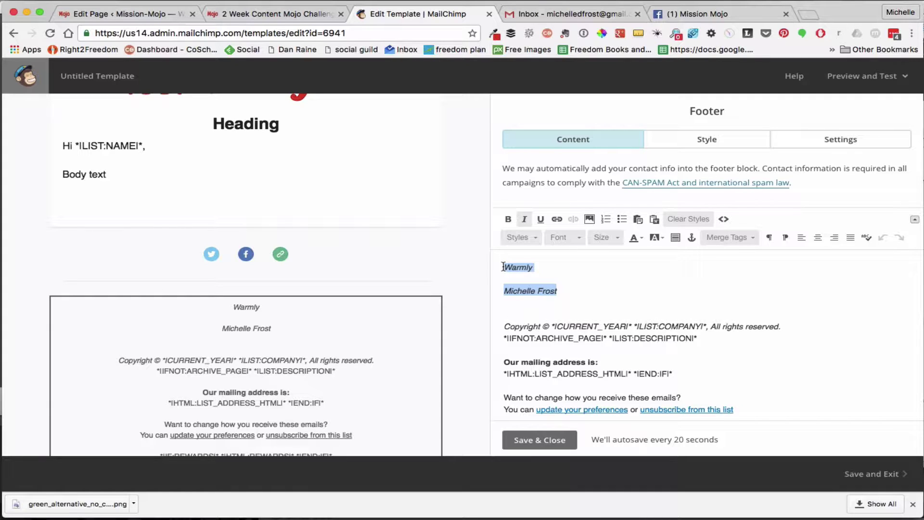
left_click(800, 238)
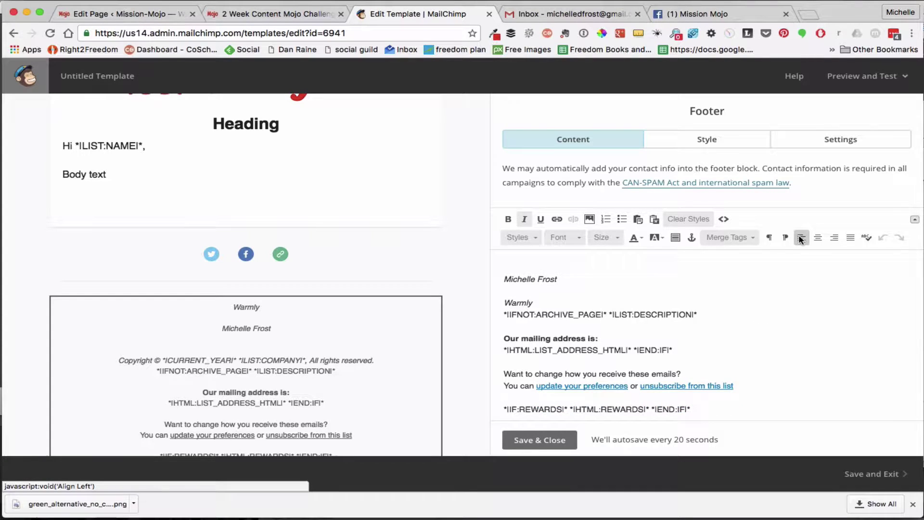
left_click(544, 304)
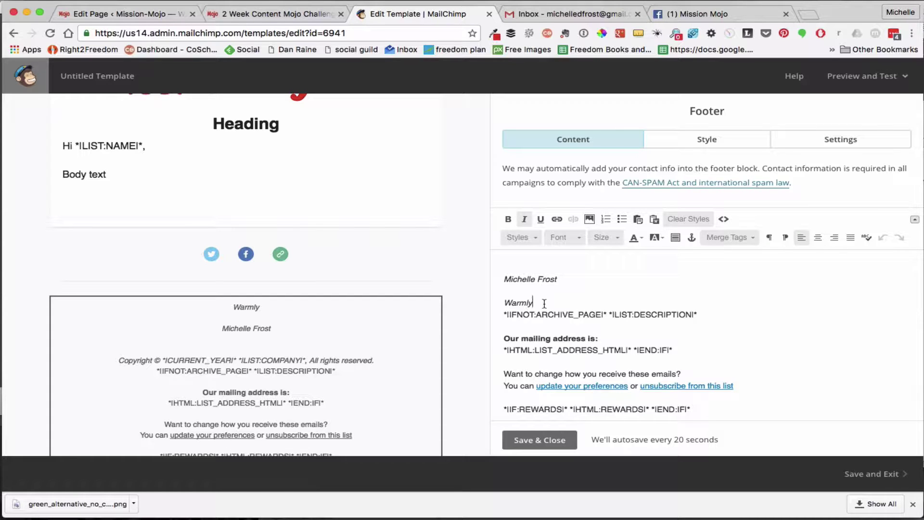
left_click_drag(542, 303, 486, 302)
key("BackSpace")
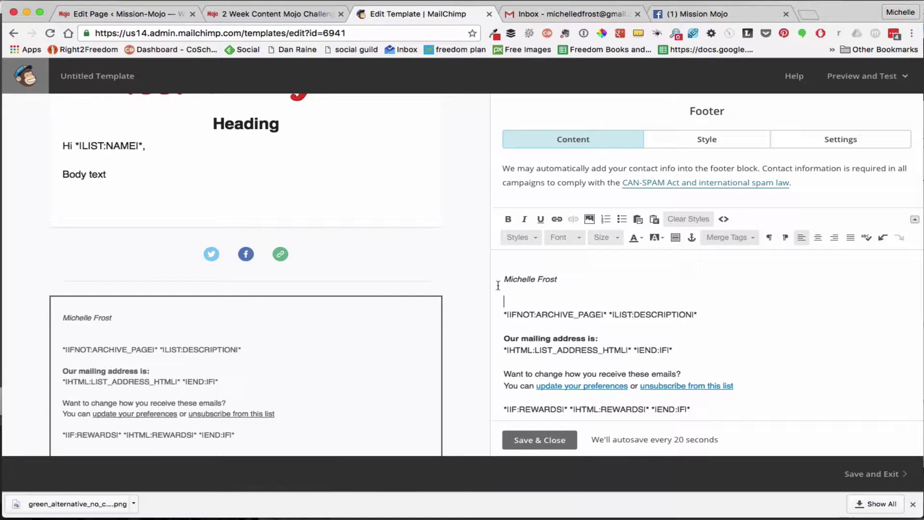
left_click(524, 265)
key("Return")
type("Warmly")
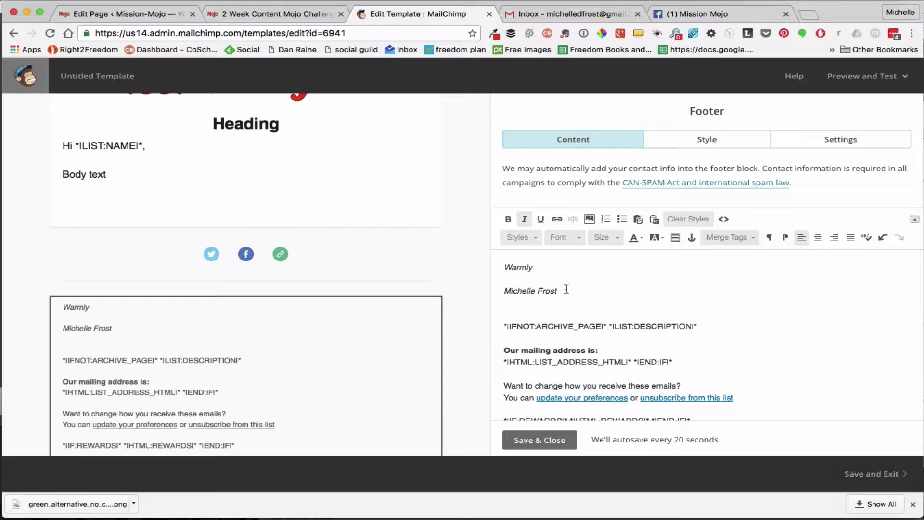
left_click(539, 439)
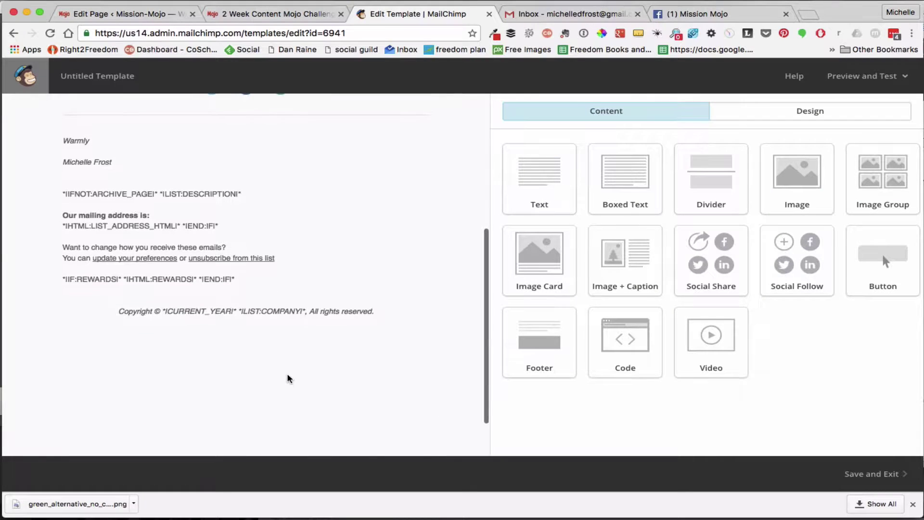
Save the design as template 'Mission Mojo', correcting the mistyped capital I
scroll(288, 378, "up", 3)
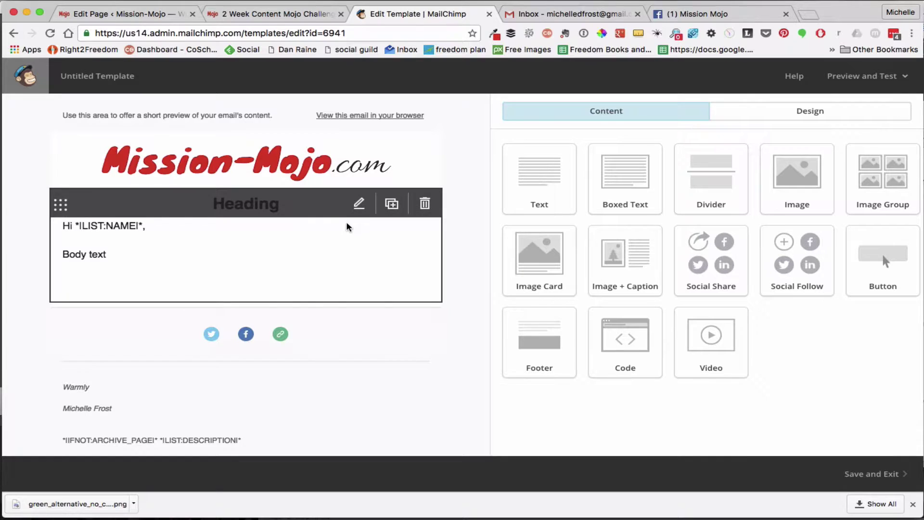
left_click(874, 474)
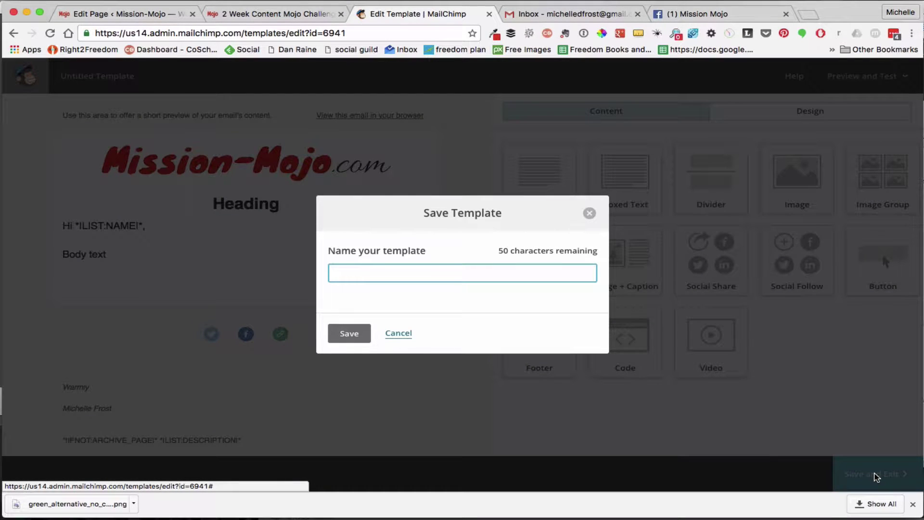
type("MIssion Mojo")
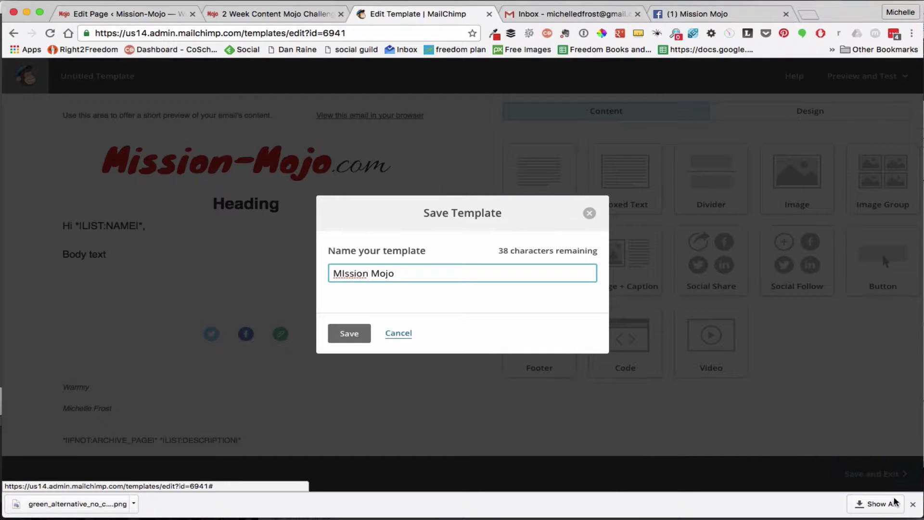
left_click(344, 271)
key("BackSpace")
type("i")
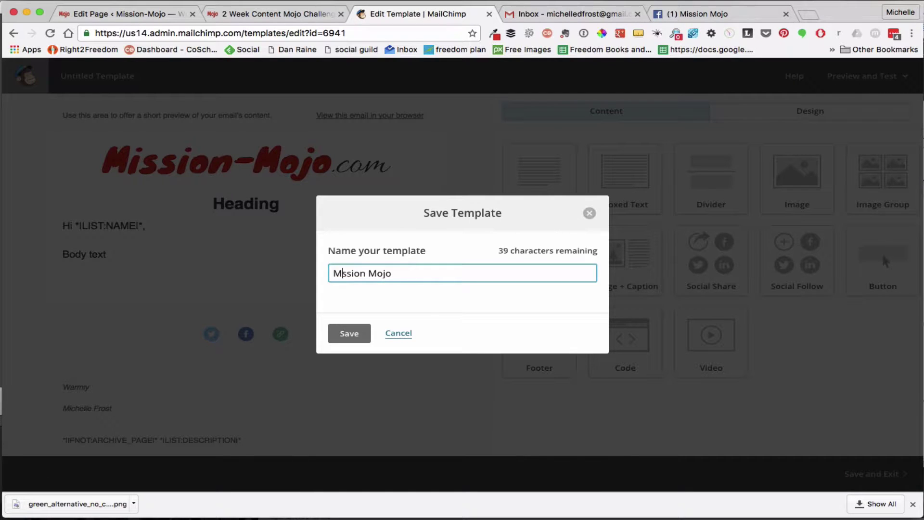
left_click(350, 336)
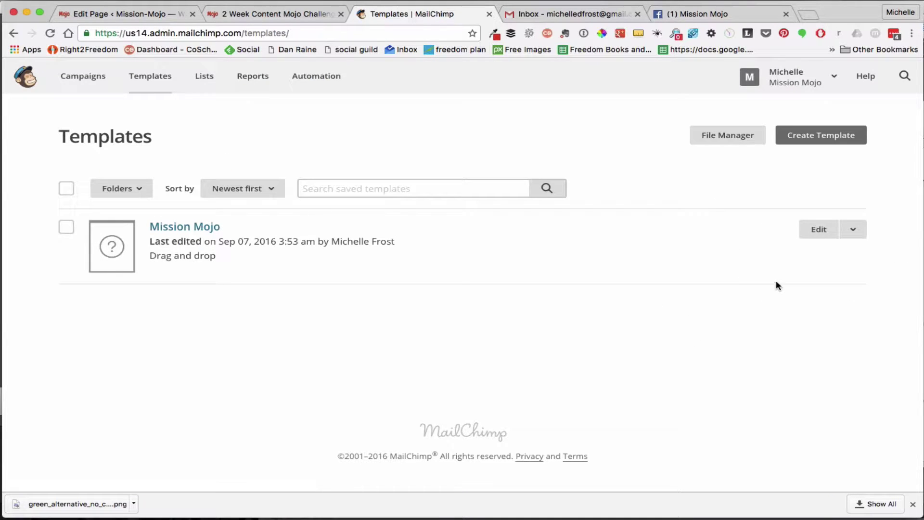
Start a new Regular campaign from the Campaigns page's Create Campaign menu
left_click(77, 81)
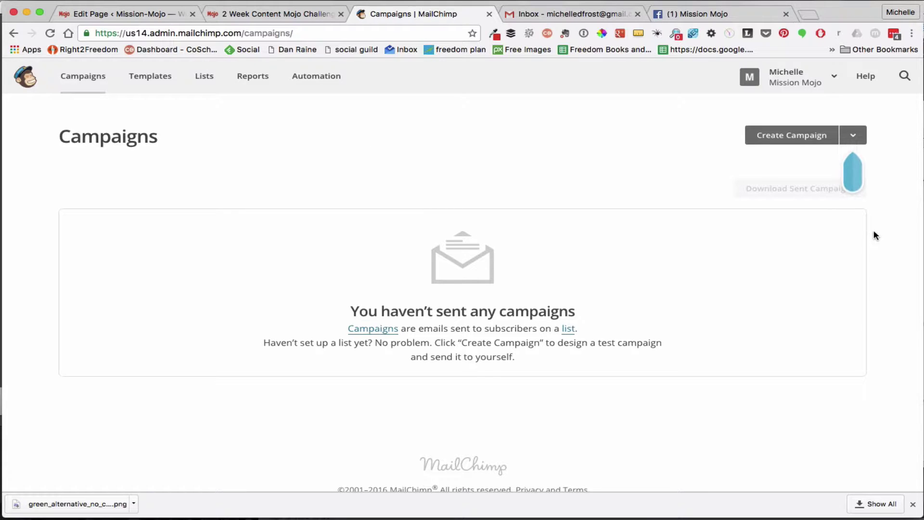
left_click(853, 136)
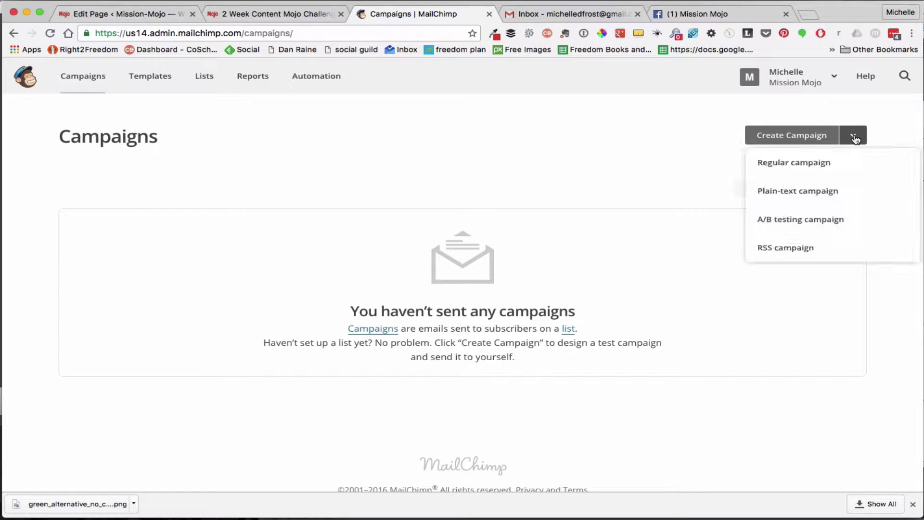
left_click(808, 166)
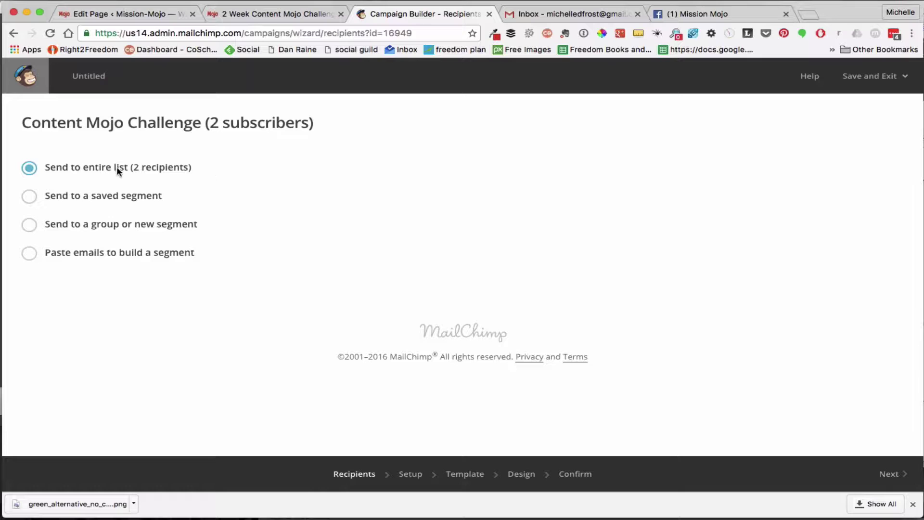
Keep 'Send to entire list' for Content Mojo Challenge and continue to Setup
left_click(35, 199)
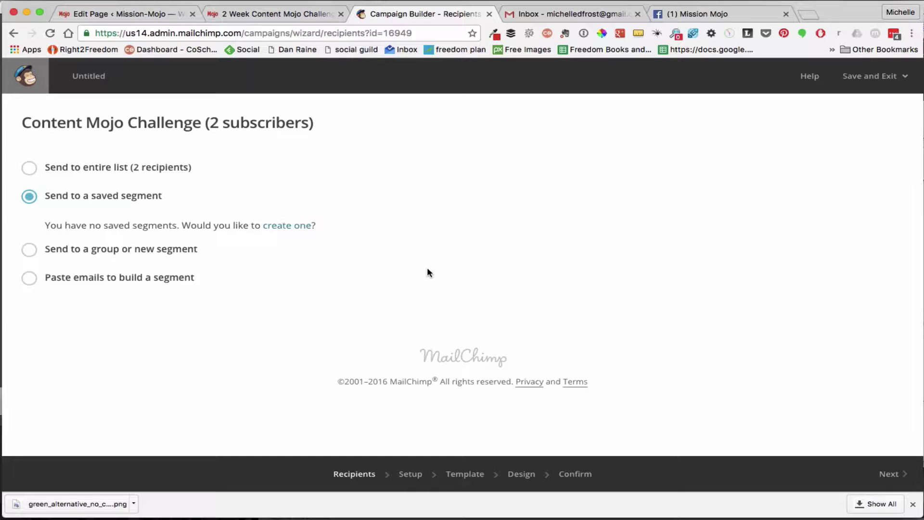
left_click(29, 168)
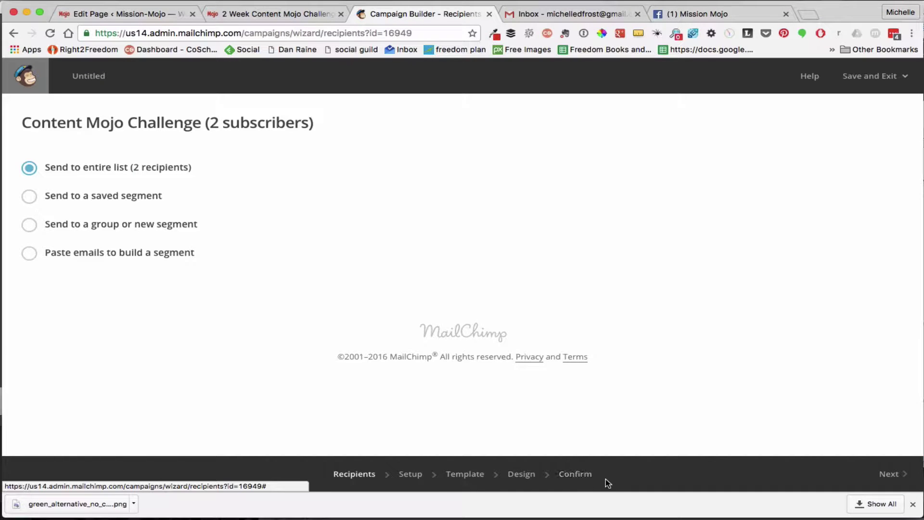
left_click(885, 476)
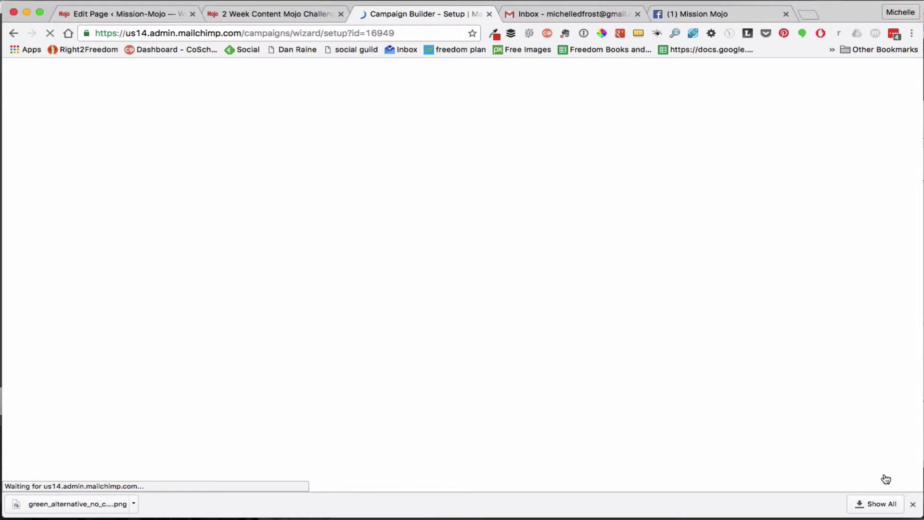
Name the campaign '1st email about challenge' with subject 'Content Mojo Challenge - Important Info.'
left_click(252, 194)
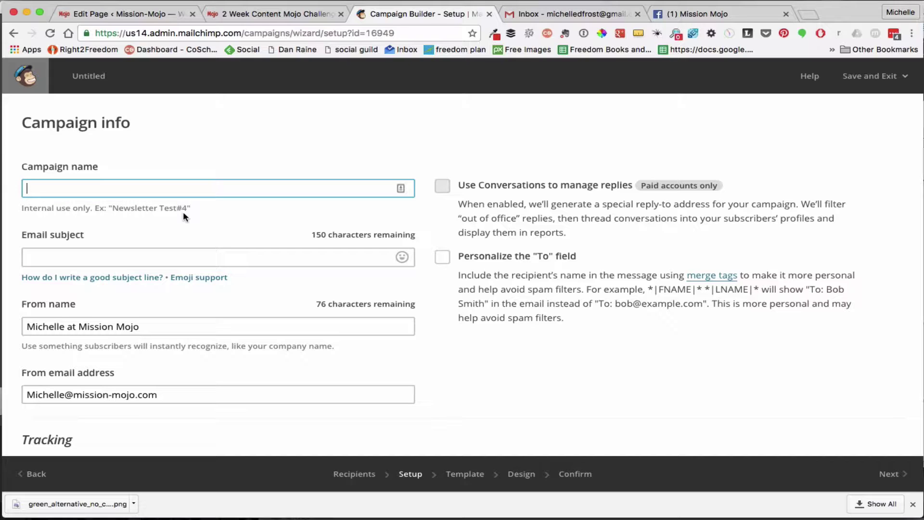
type("1st ")
type("email about ")
type("challenge")
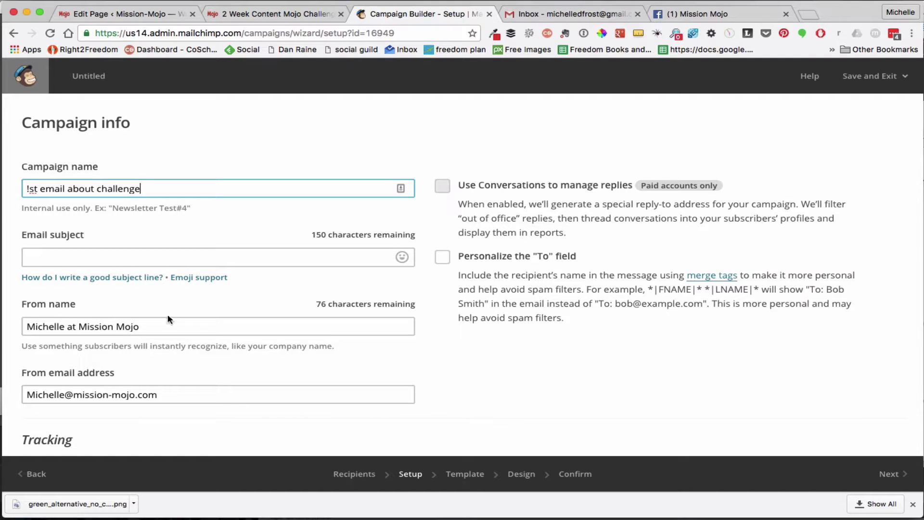
left_click(111, 258)
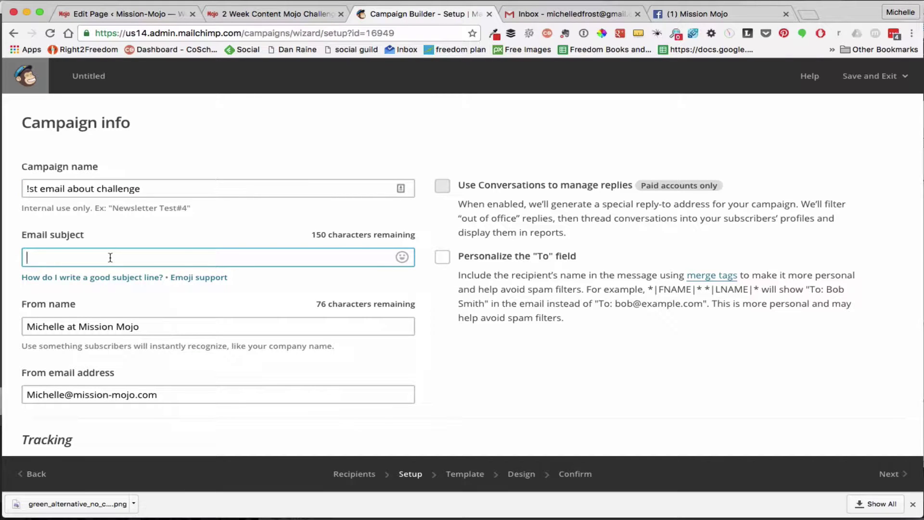
type("Content")
type("Mojo Challenge - ")
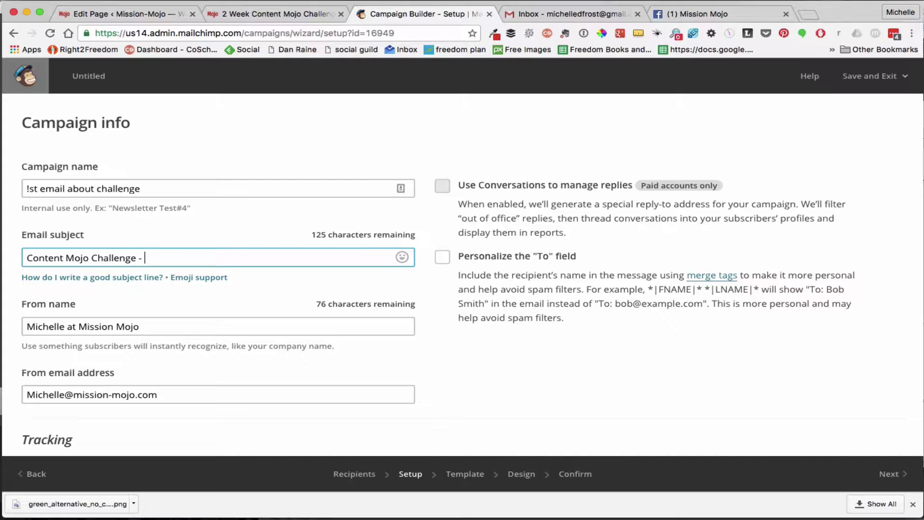
type("Important Inf.")
Review the Tracking and Social options and continue to the Template step
scroll(225, 339, "down", 1)
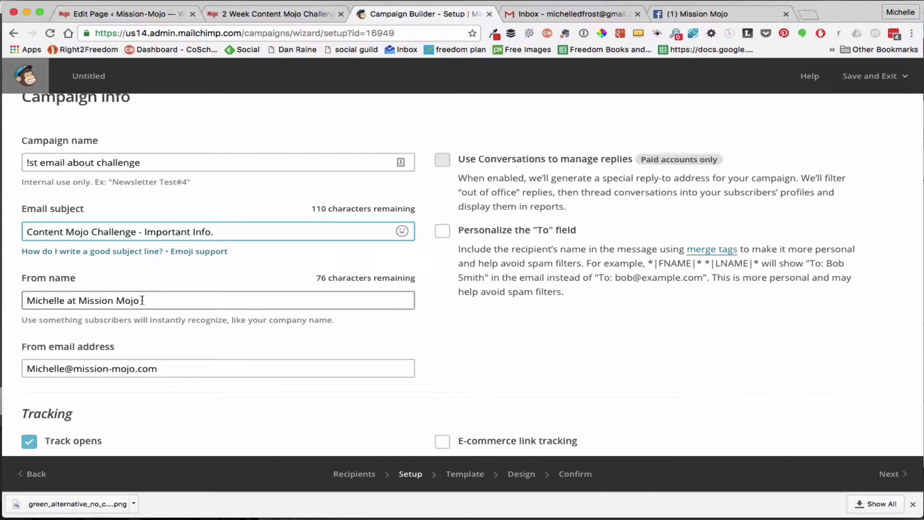
scroll(189, 348, "down", 5)
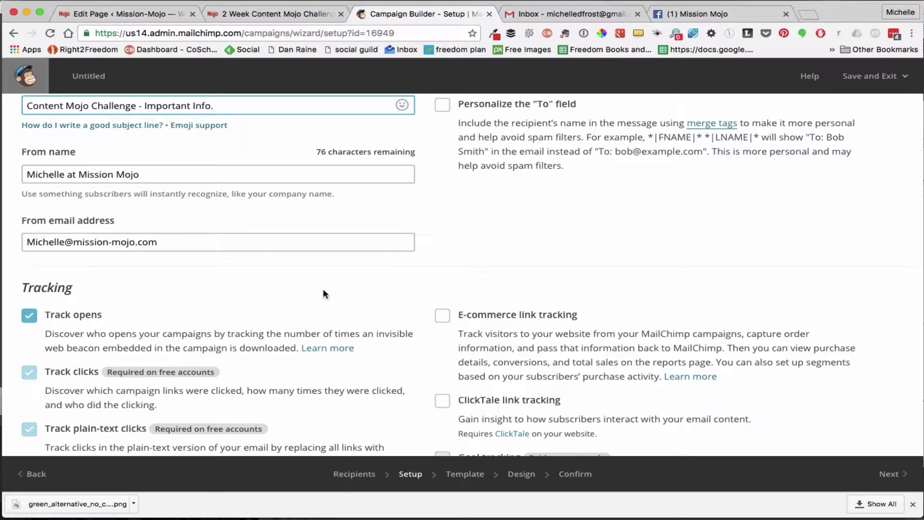
scroll(323, 290, "down", 3)
scroll(323, 290, "up", 5)
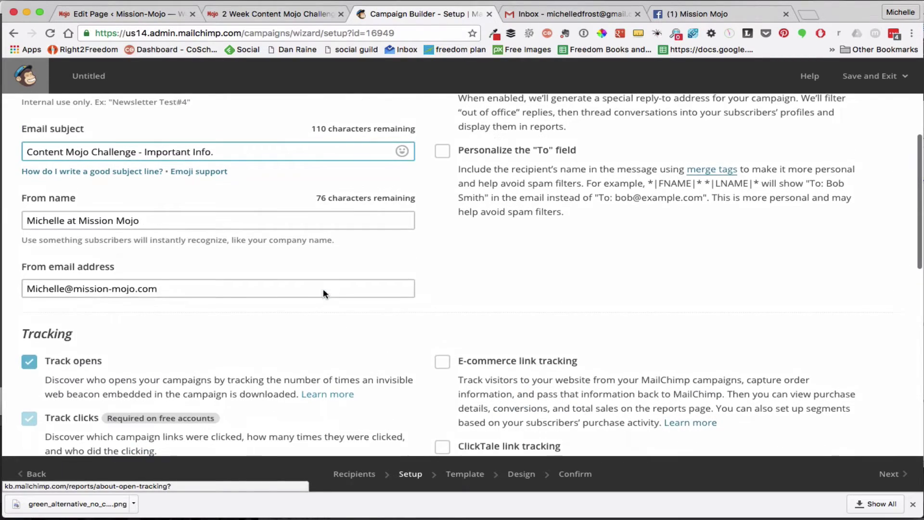
scroll(324, 290, "down", 6)
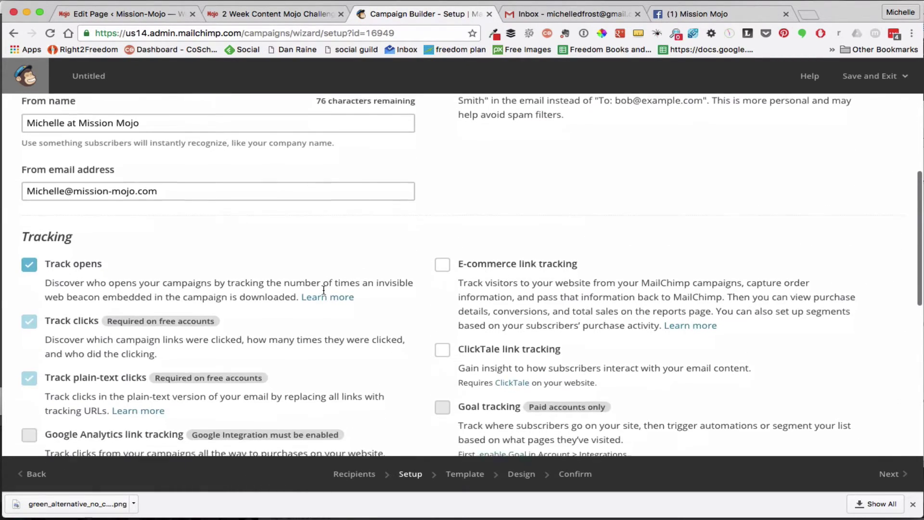
scroll(324, 289, "down", 5)
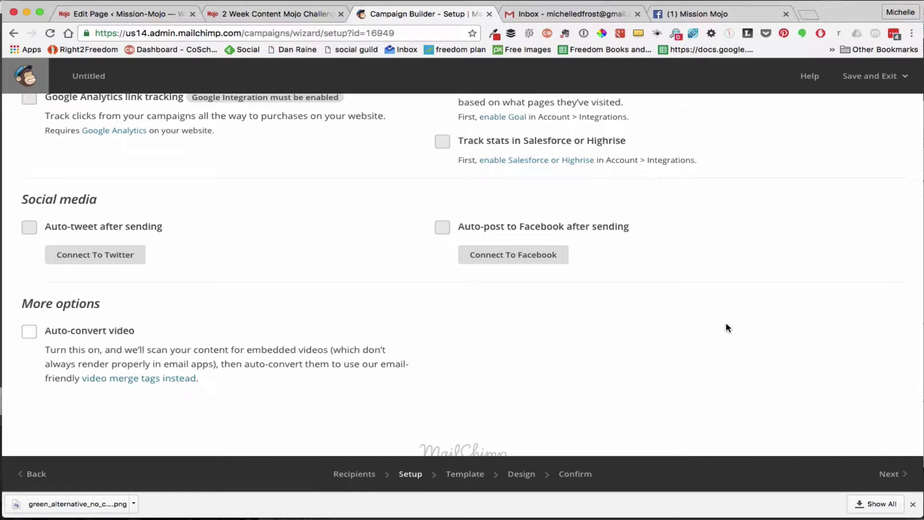
left_click(890, 481)
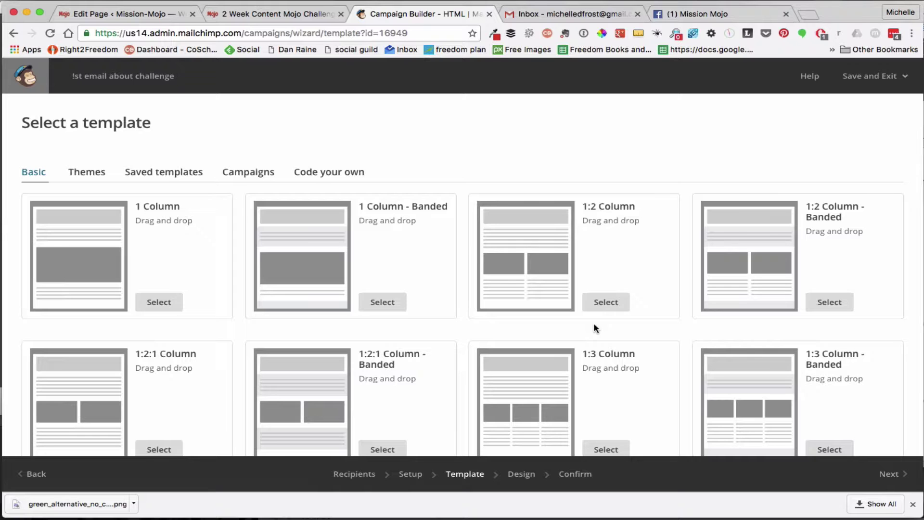
Select the Mission Mojo template from the Saved templates list
left_click(82, 172)
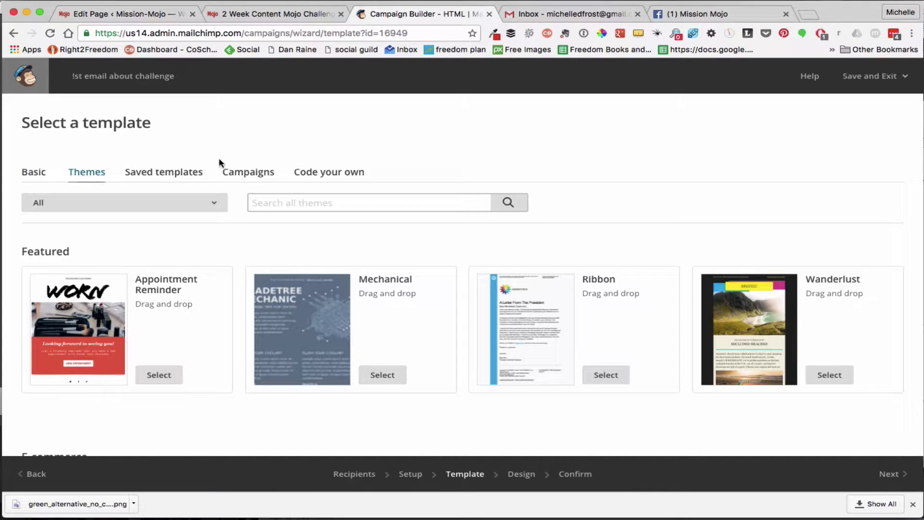
left_click(171, 174)
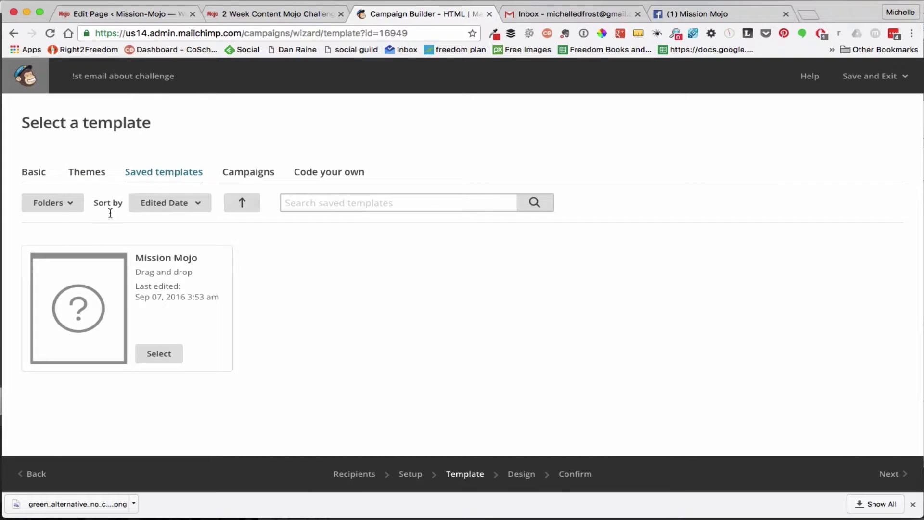
left_click(163, 356)
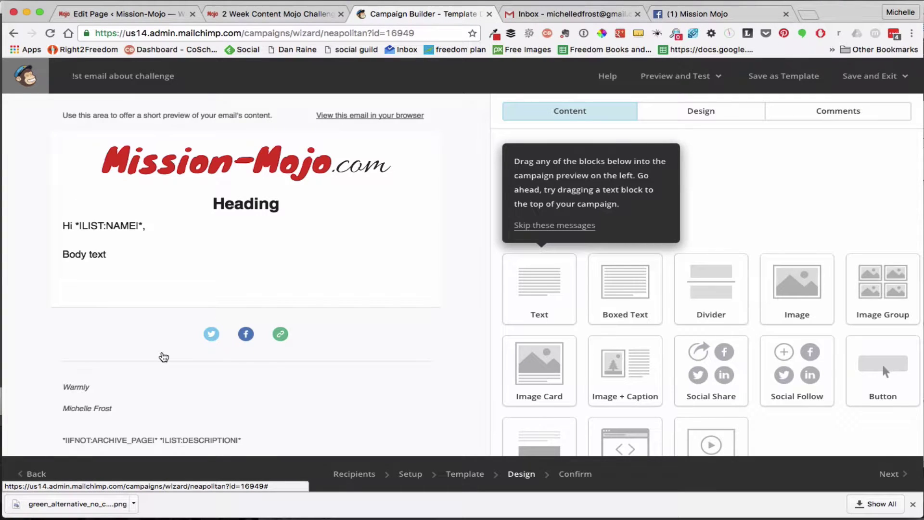
Open the Heading and Body text block in the Text editor
mouse_move(356, 302)
mouse_move(205, 254)
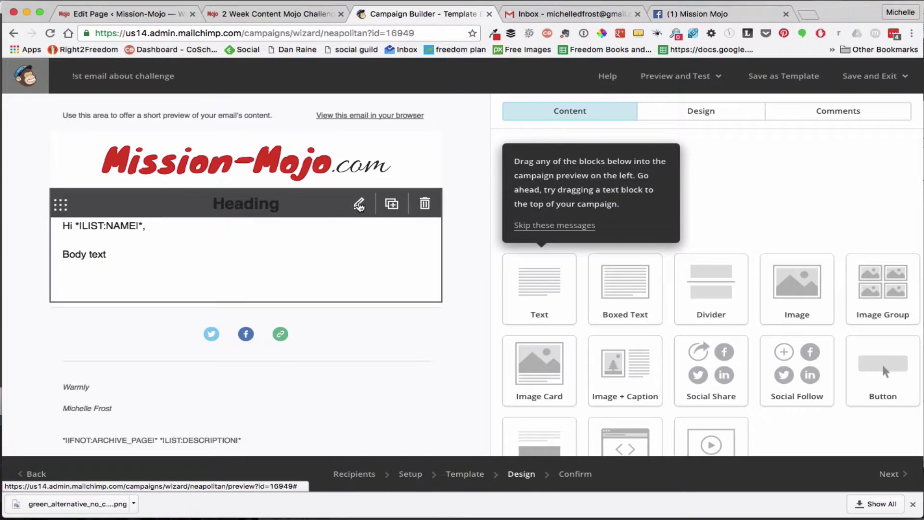
left_click(358, 204)
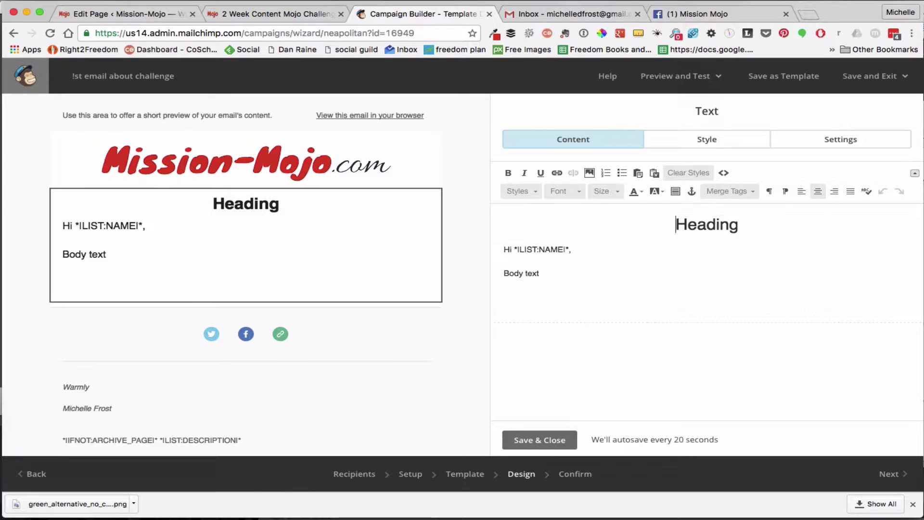
Paste the drafted Content Mojo Challenge text from TextEdit over the Body text placeholder
key("super+Tab")
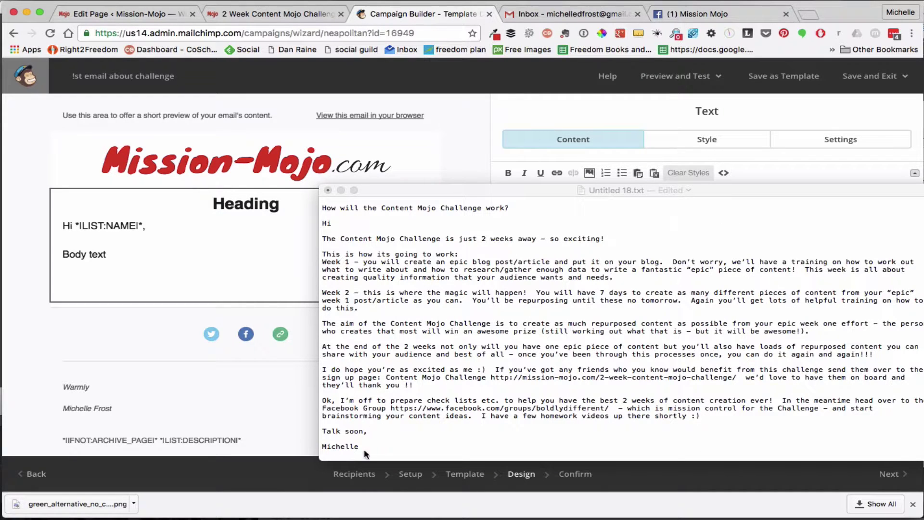
left_click(364, 452)
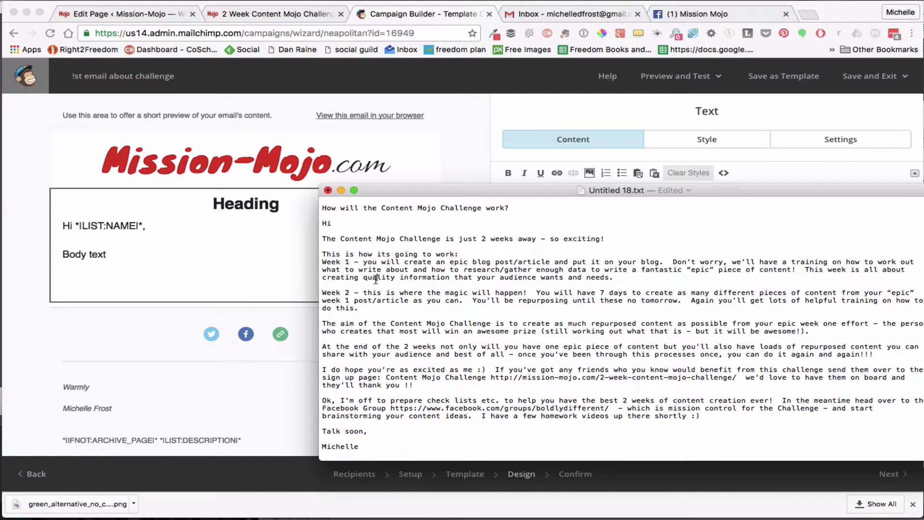
left_click_drag(322, 239, 389, 444)
left_click(105, 282)
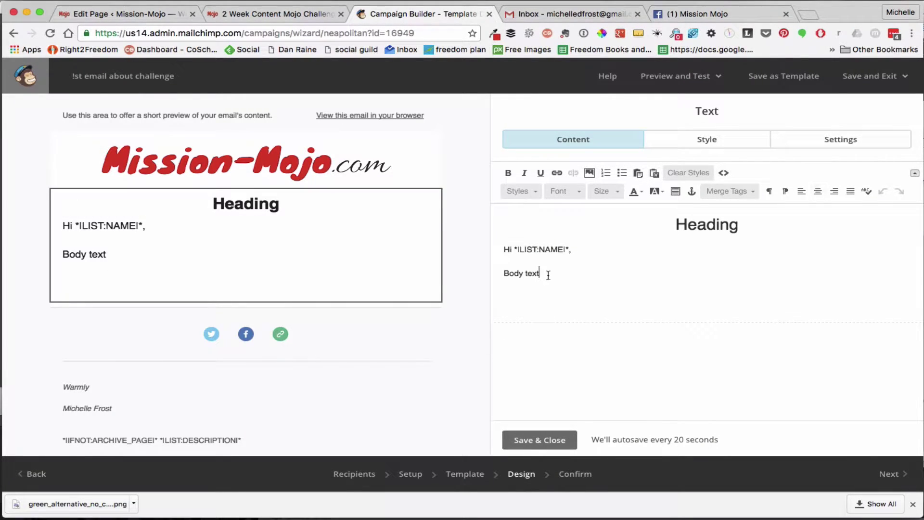
left_click_drag(546, 274, 498, 275)
key("super+v")
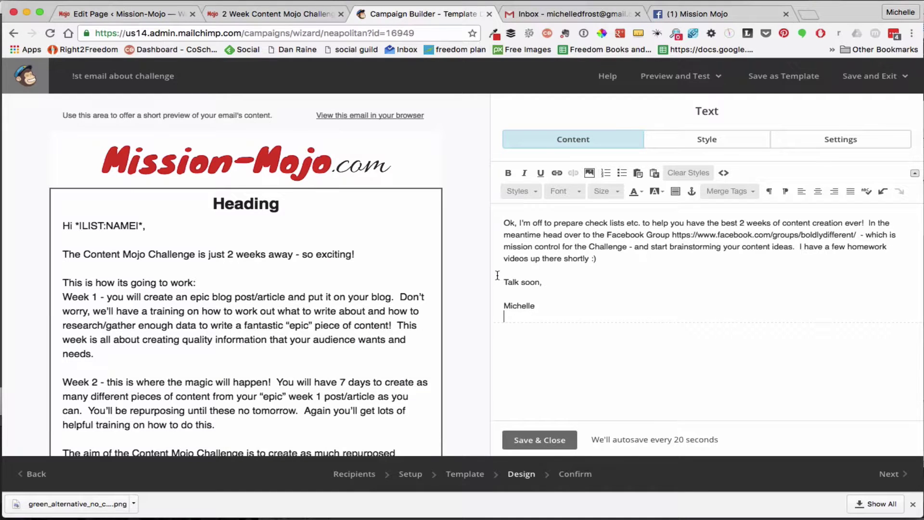
scroll(283, 356, "down", 4)
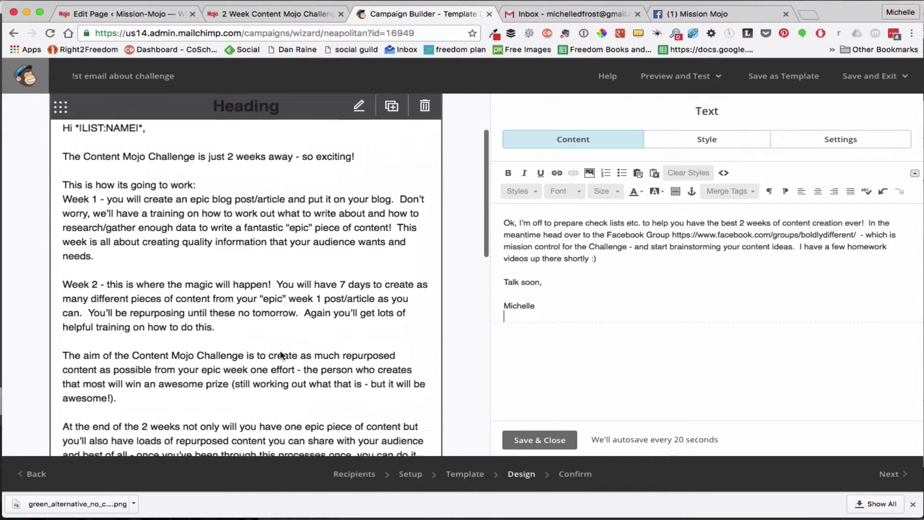
scroll(283, 357, "down", 4)
scroll(282, 356, "up", 8)
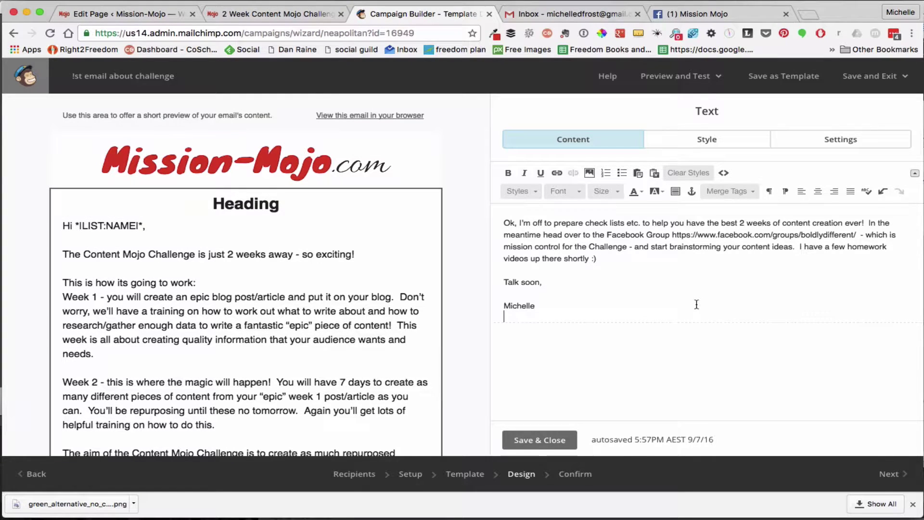
Place the caret in the pasted email text and bring Untitled 18.txt back up
left_click(600, 247)
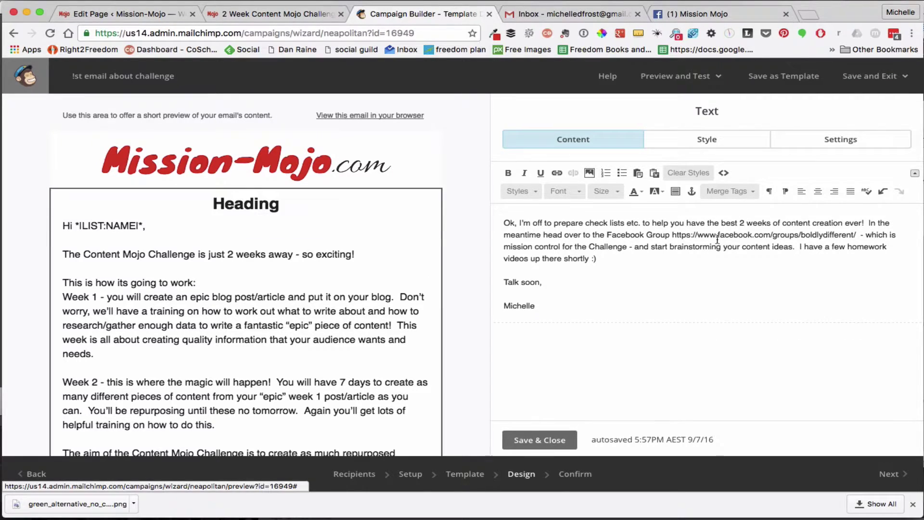
scroll(714, 238, "up", 10)
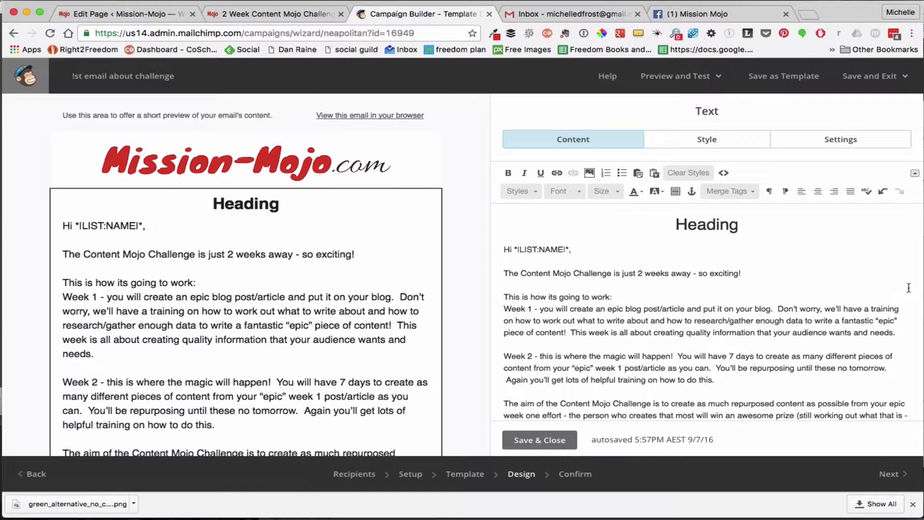
key("super+Tab")
Paste the copied question 'How will the Content Mojo Challenge work?' over the 'Heading' placeholder
left_click(530, 212)
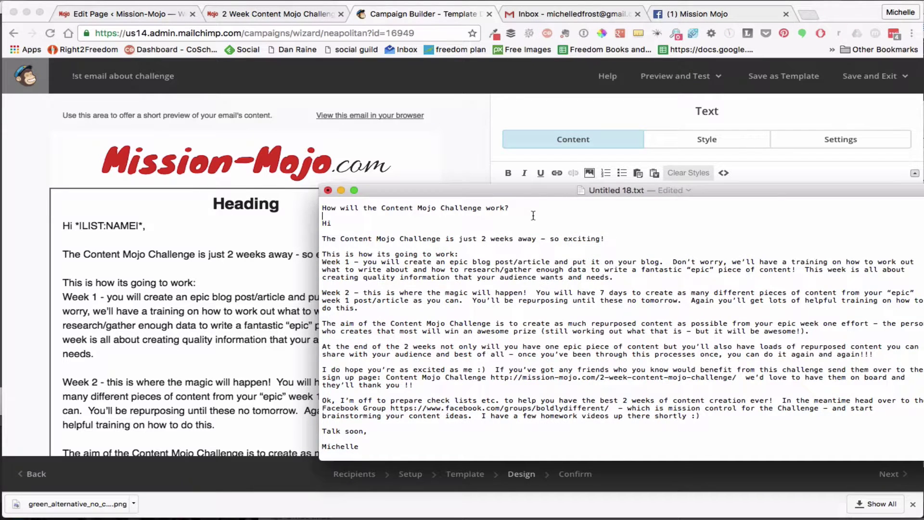
left_click_drag(521, 207, 314, 208)
key("super+c")
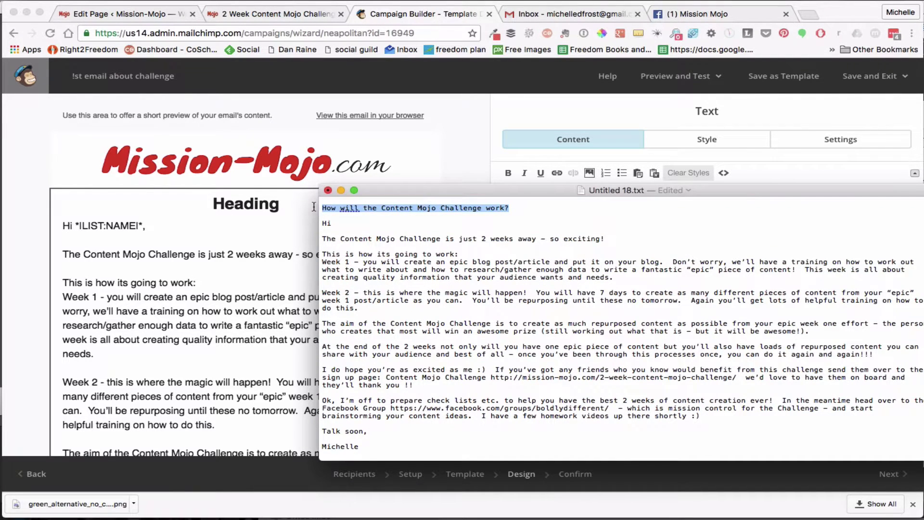
left_click(277, 258)
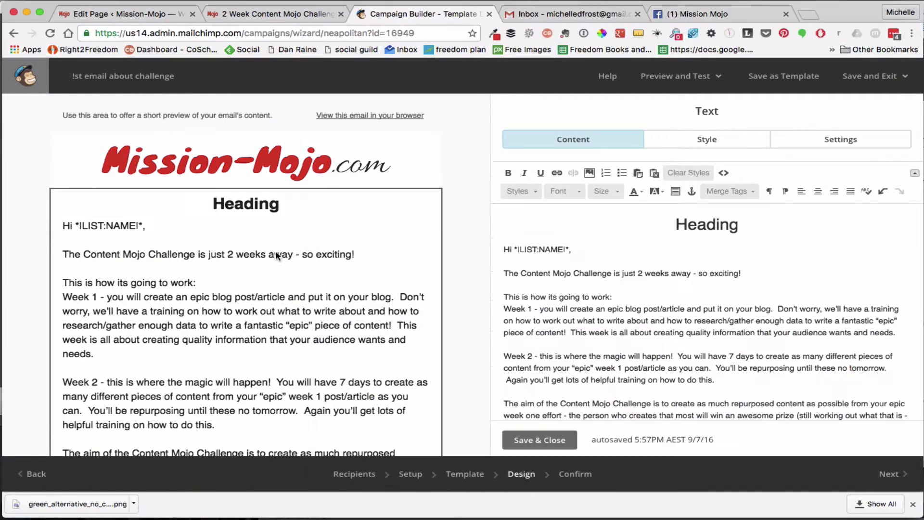
left_click(707, 227)
double_click(707, 226)
key("super+v")
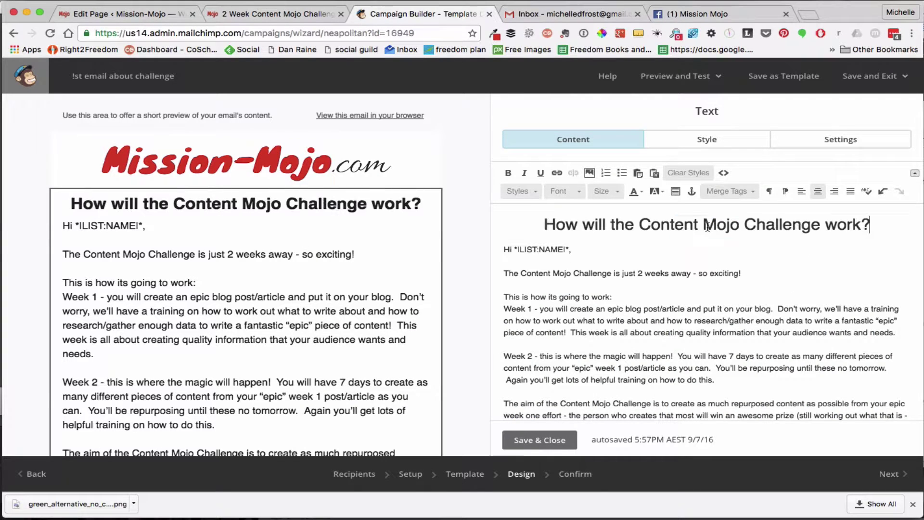
mouse_move(363, 320)
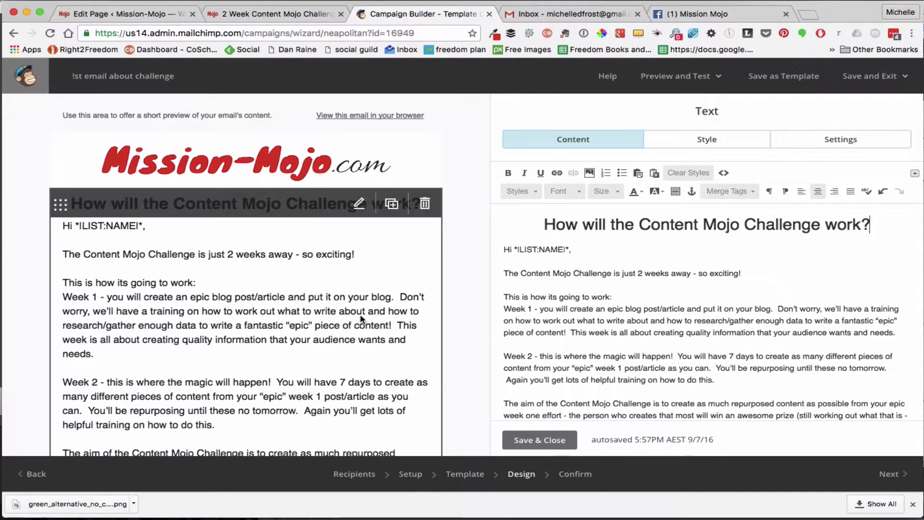
scroll(380, 318, "down", 6)
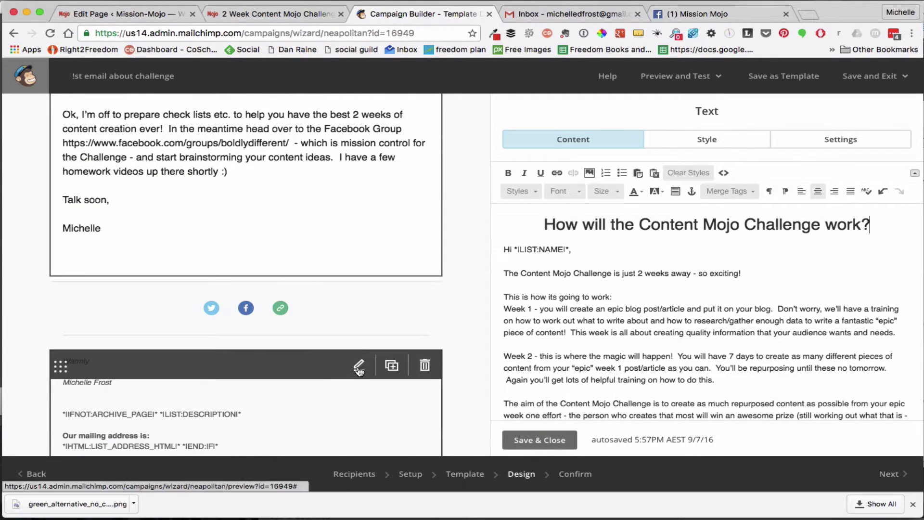
Delete the 'Warmly' sign-off and sender name lines from the footer and save it
left_click(359, 365)
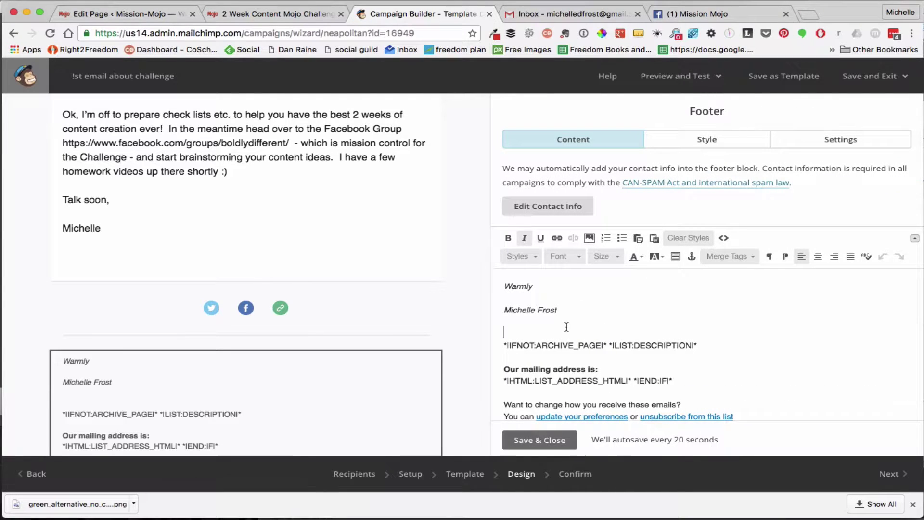
left_click_drag(505, 332, 498, 286)
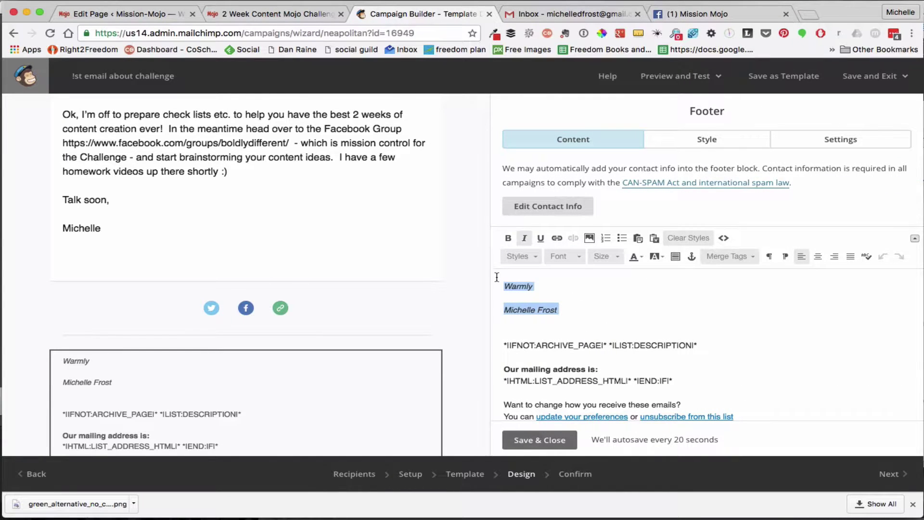
key("BackSpace")
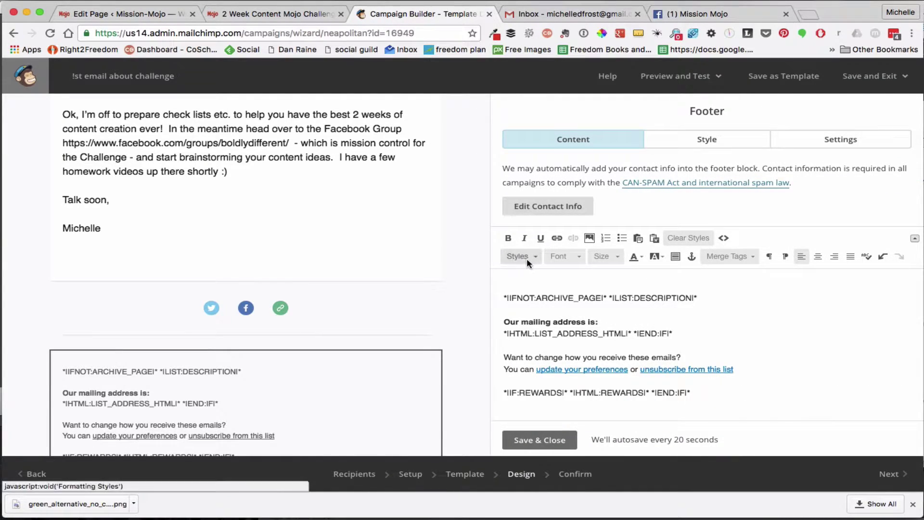
left_click(536, 440)
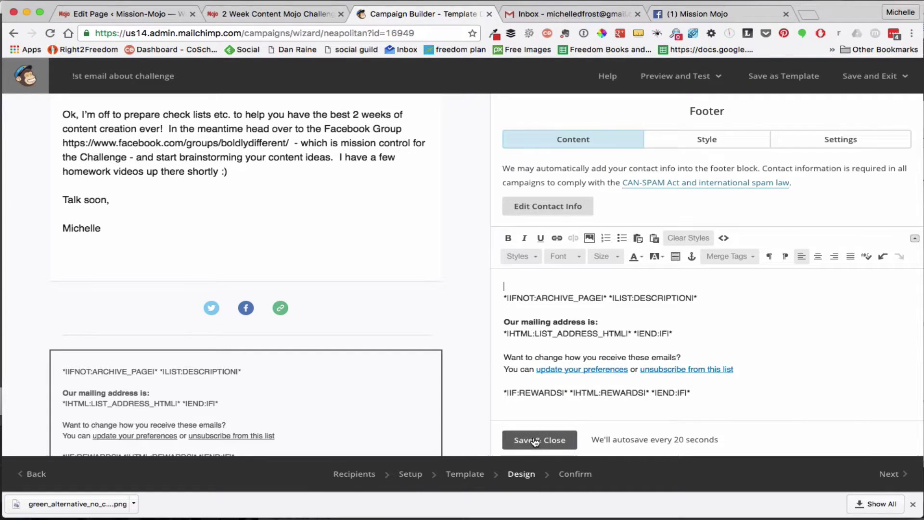
scroll(351, 282, "up", 15)
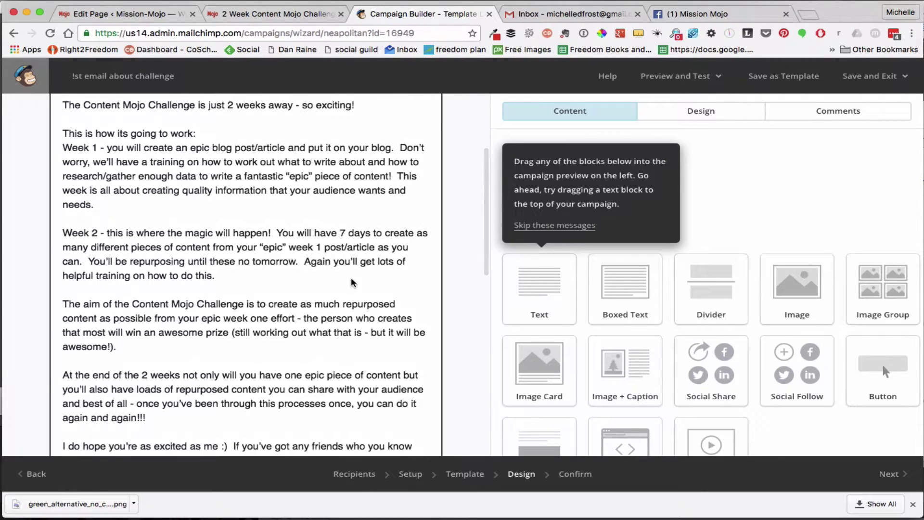
Delete the raw mission-mojo.com sign-up URL following 'Content Mojo Challenge' in the body text
scroll(356, 250, "up", 1)
scroll(362, 215, "up", 3)
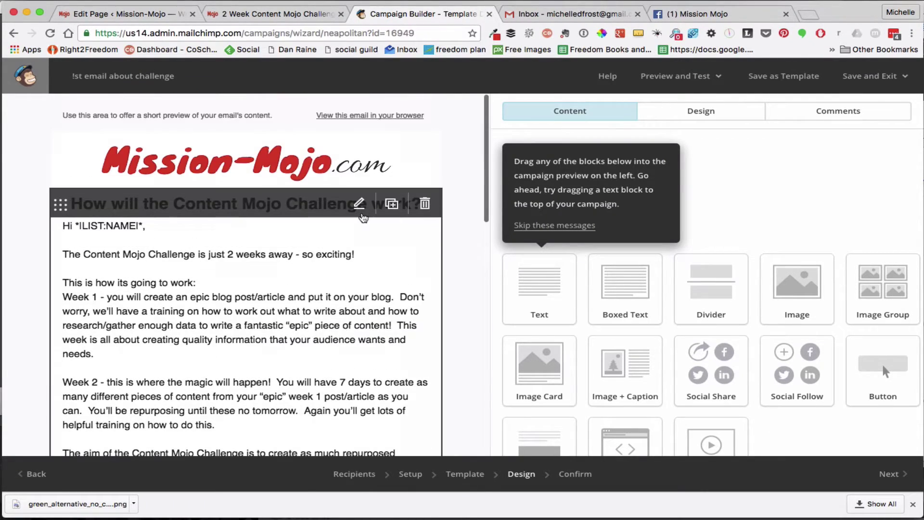
left_click(358, 204)
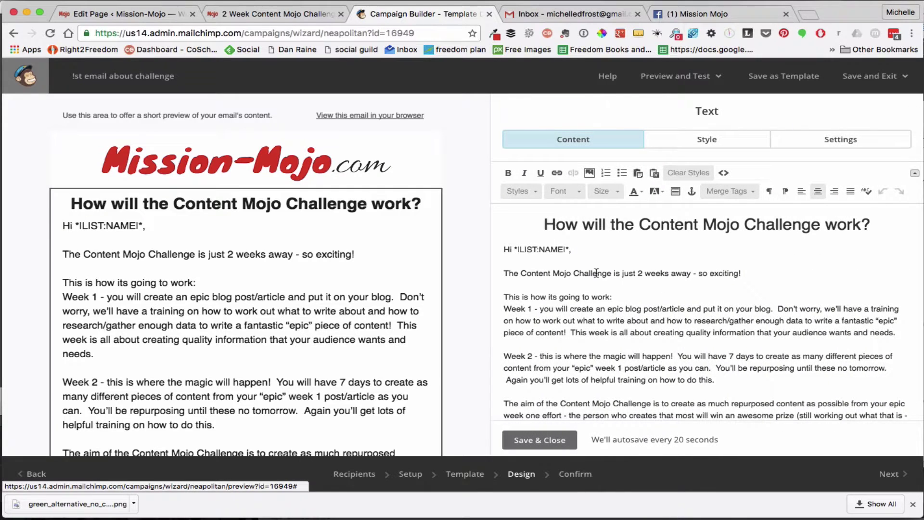
scroll(612, 288, "down", 5)
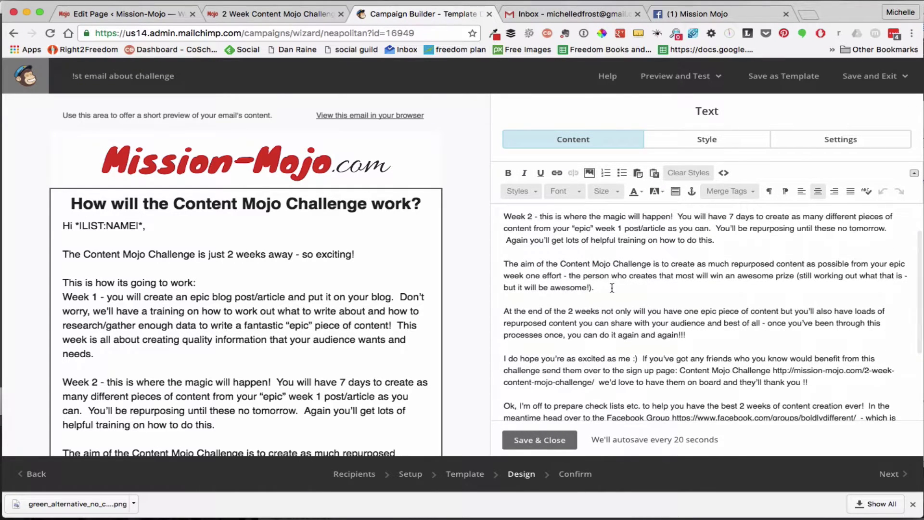
scroll(626, 287, "down", 3)
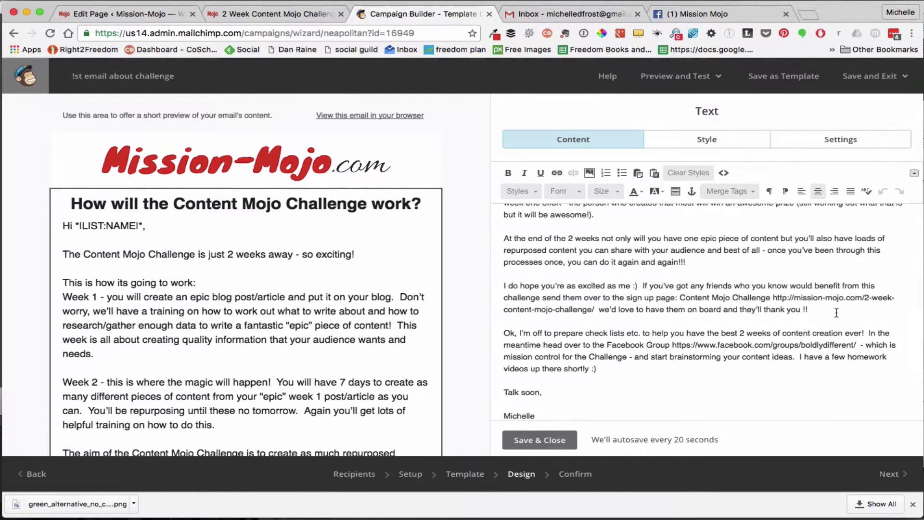
left_click_drag(774, 298, 596, 313)
key("super+c")
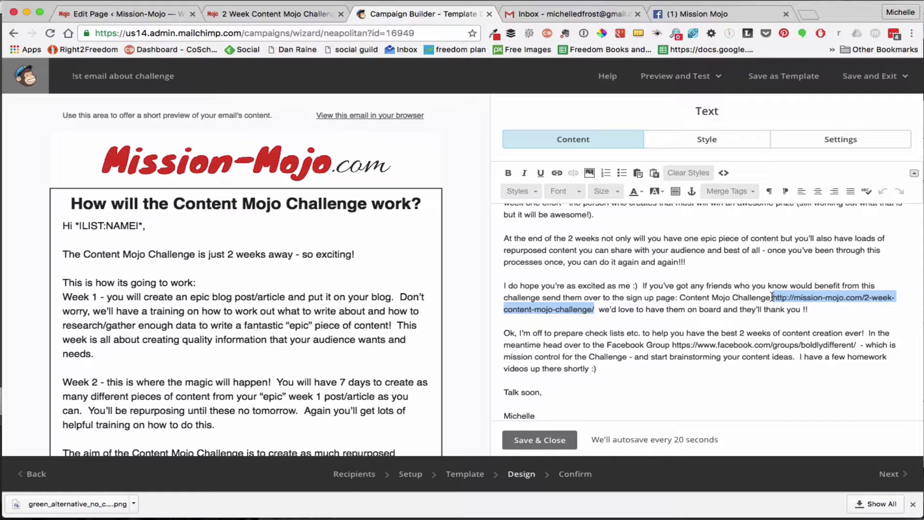
key("BackSpace")
key("BackSpace")
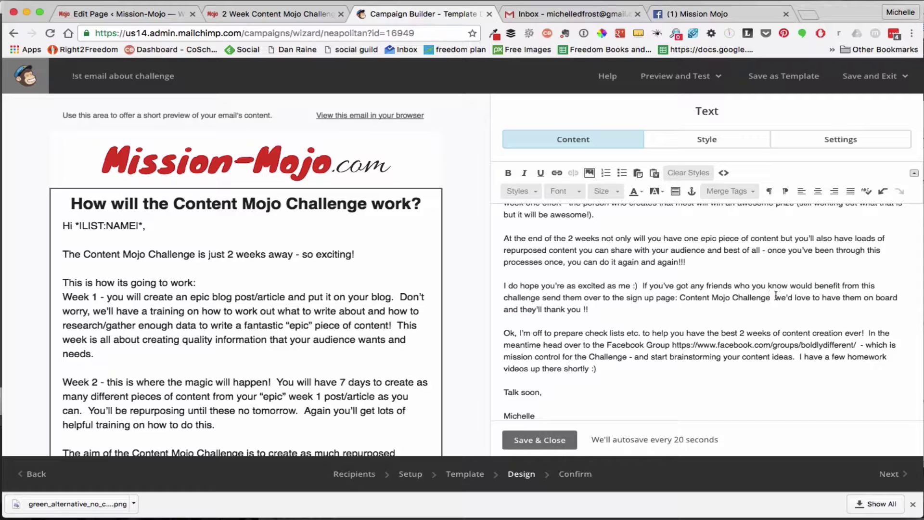
left_click_drag(770, 297, 681, 299)
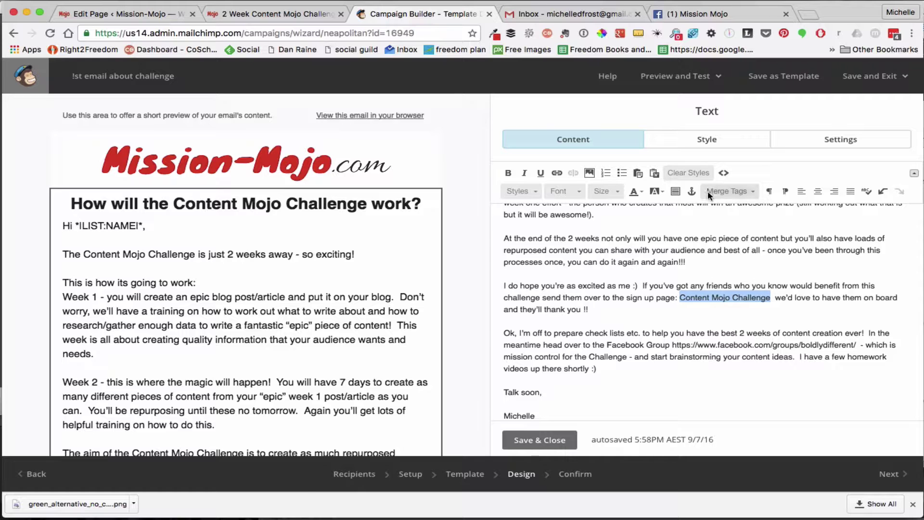
Link 'Content Mojo Challenge' to the pasted sign-up page address
left_click(557, 174)
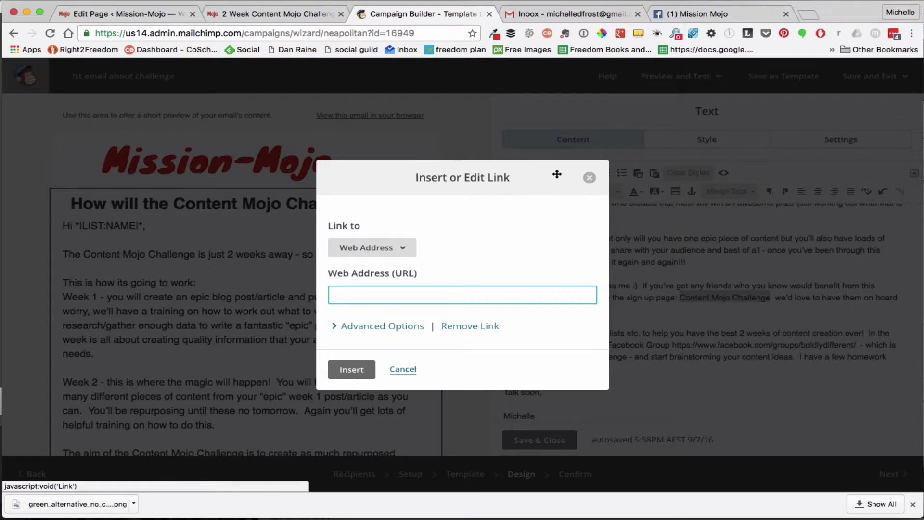
key("super+v")
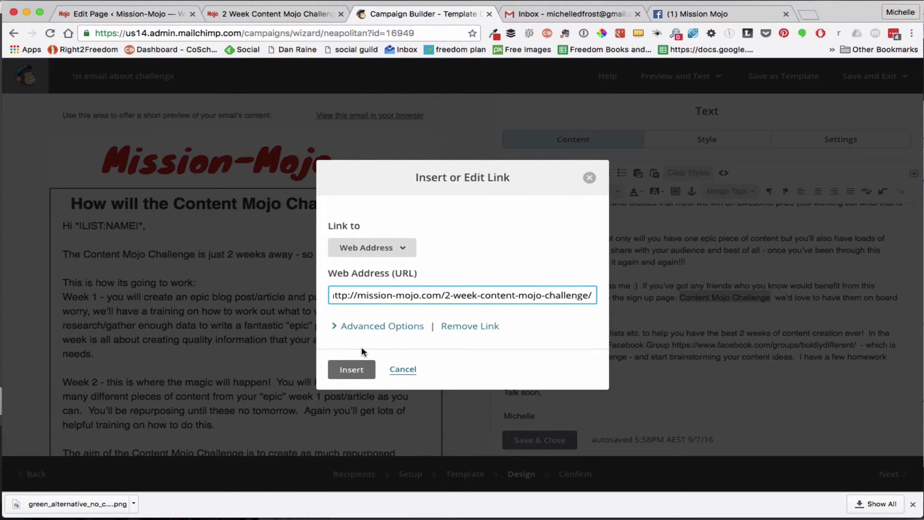
left_click(349, 370)
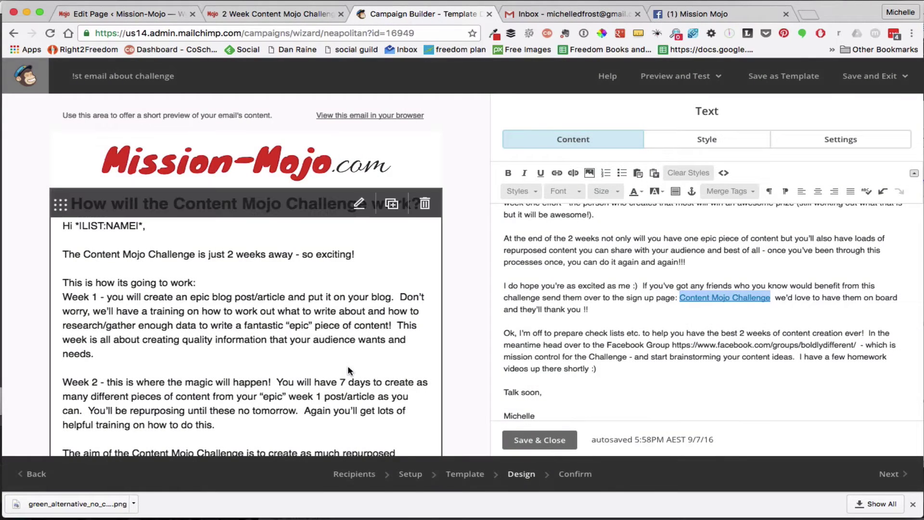
Remove the raw Facebook URL, link 'Facebook Group' to the group address, and save the block
left_click(854, 343)
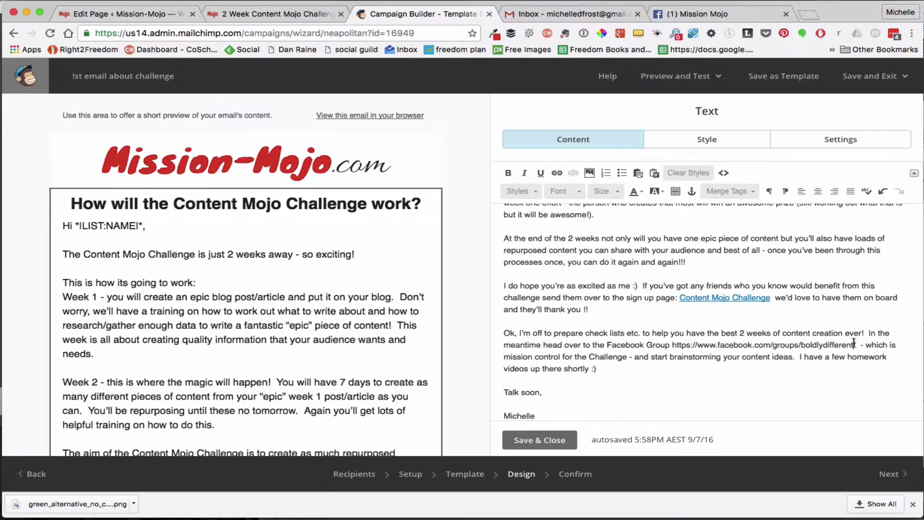
left_click_drag(855, 343, 672, 348)
key("super+c")
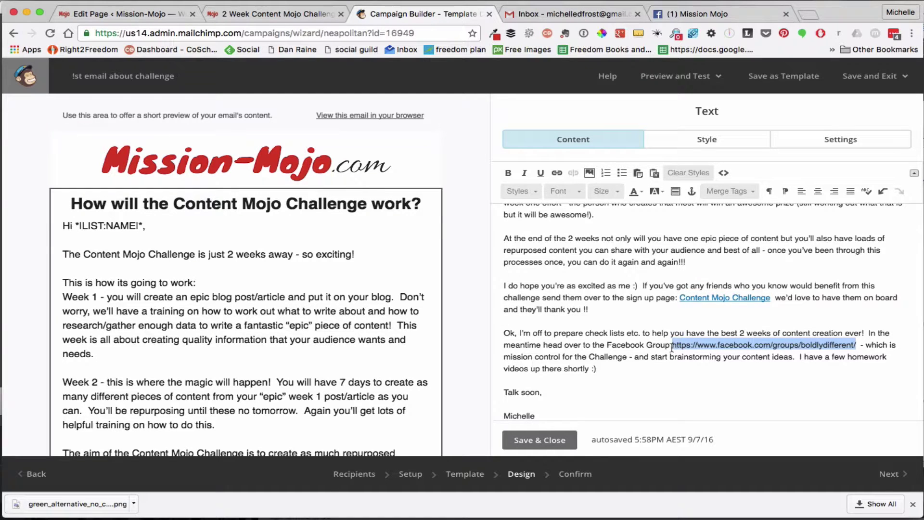
key("BackSpace")
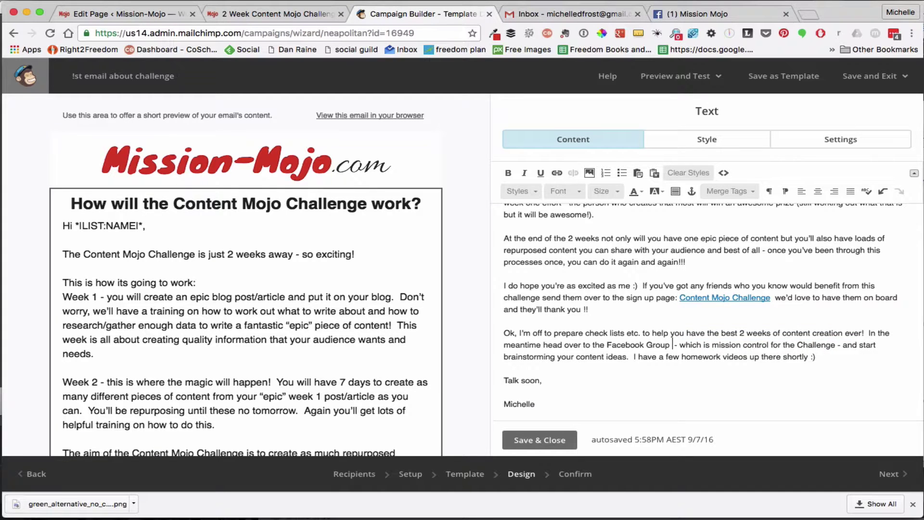
key("BackSpace")
left_click(605, 344, "shift")
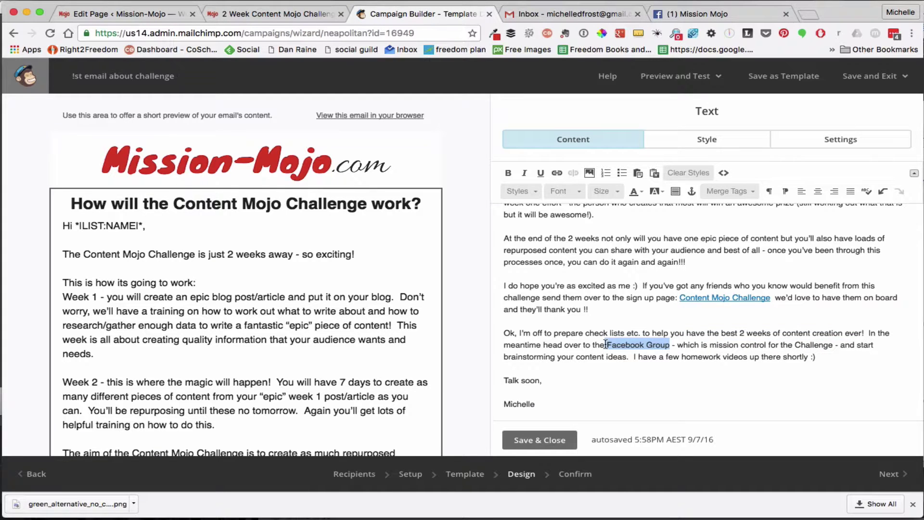
left_click(557, 173)
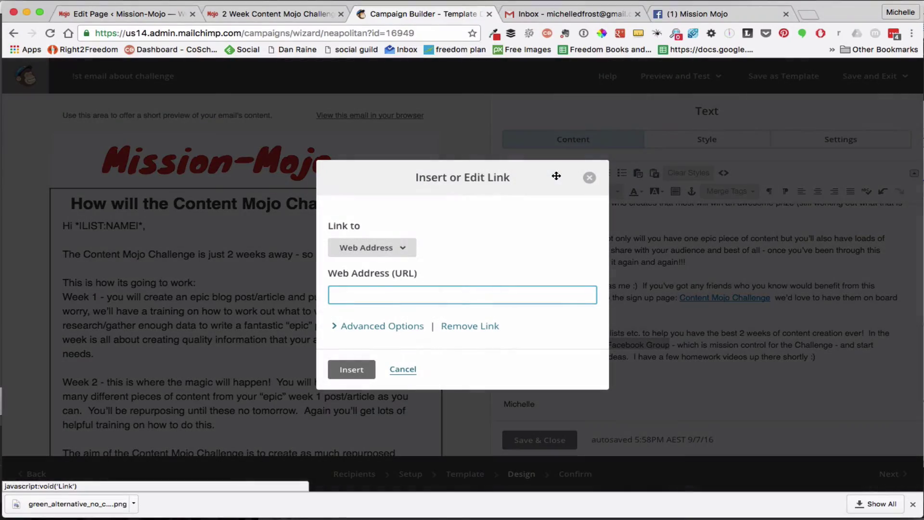
key("super+v")
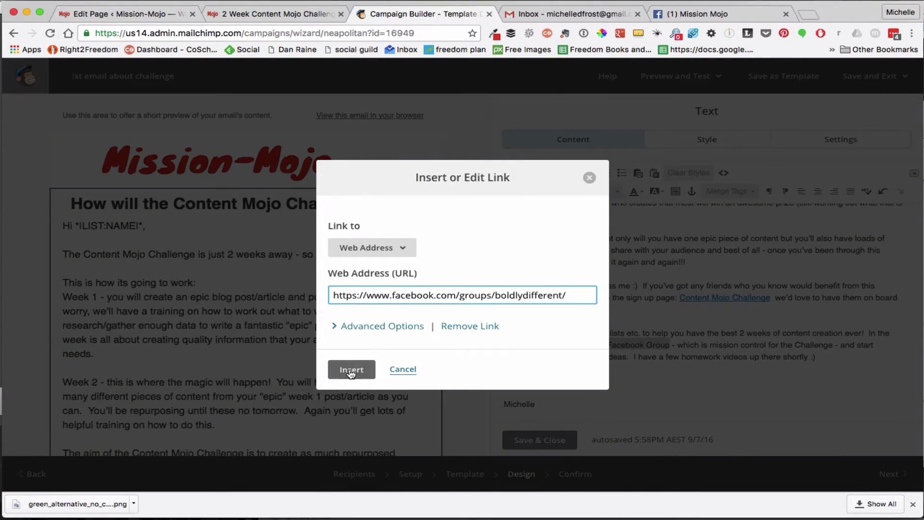
left_click(351, 371)
scroll(777, 395, "down", 2)
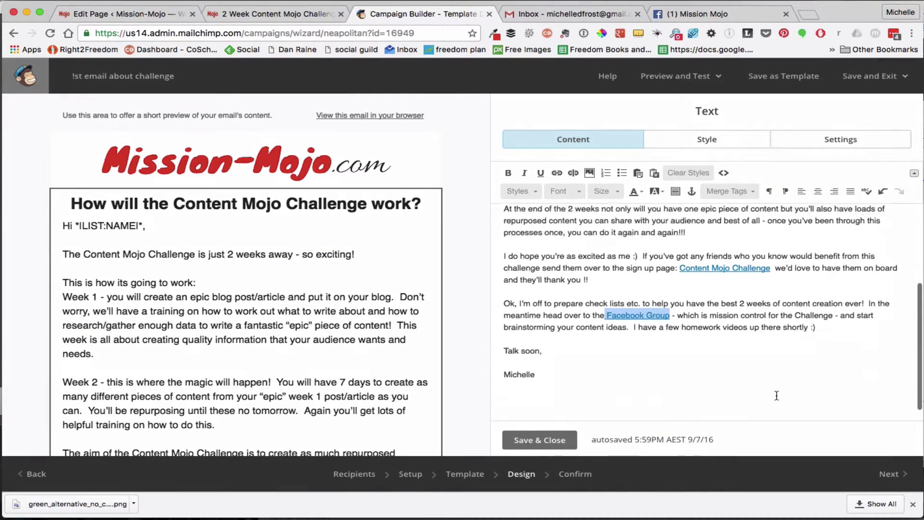
scroll(776, 395, "up", 10)
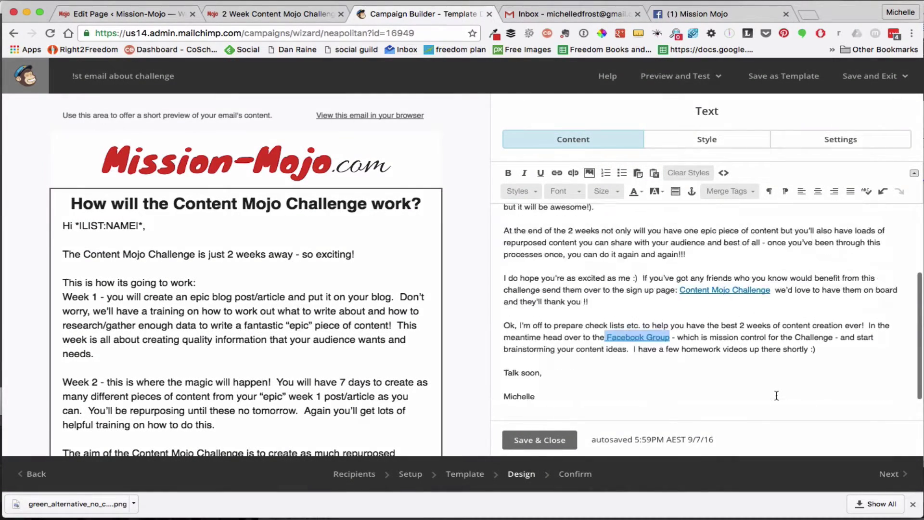
left_click(542, 440)
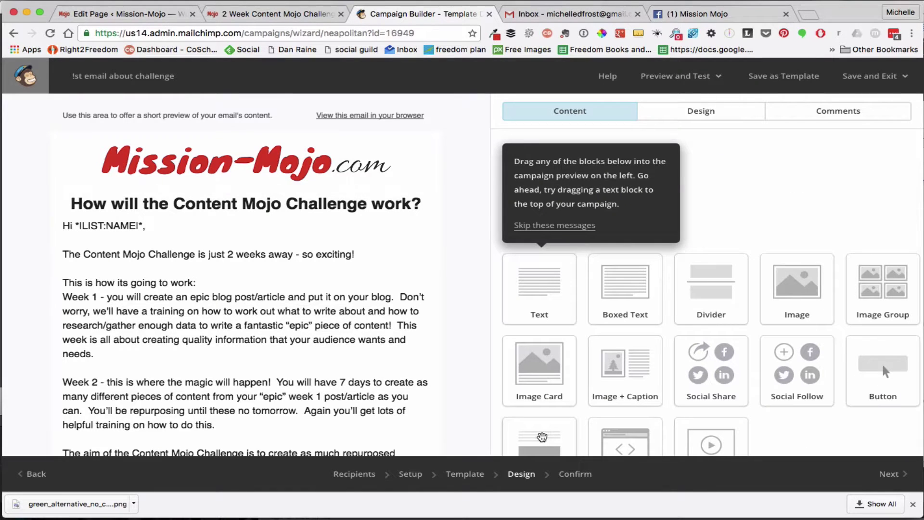
scroll(359, 377, "down", 3)
scroll(358, 377, "down", 5)
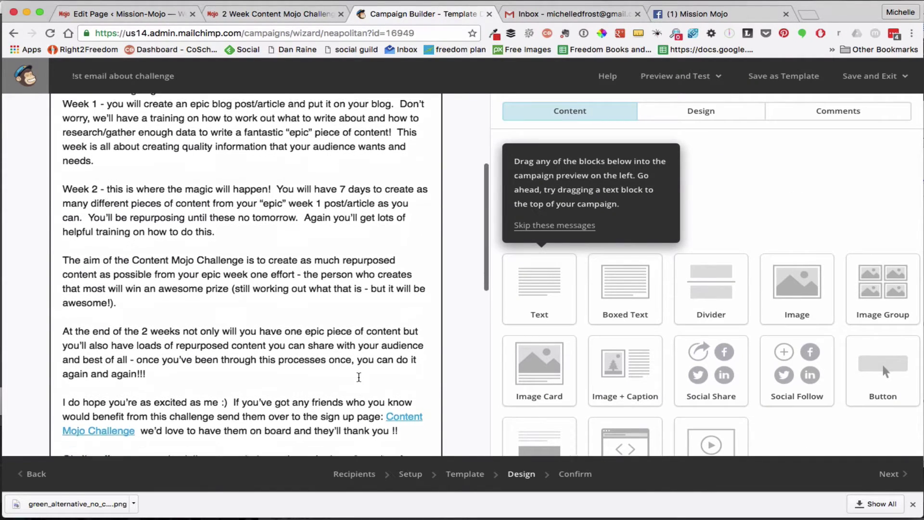
scroll(359, 382, "up", 8)
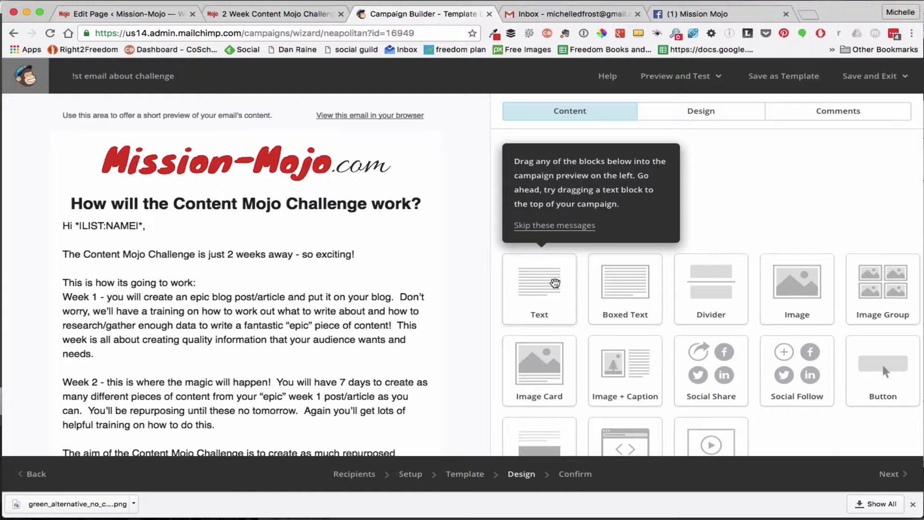
scroll(556, 284, "down", 2)
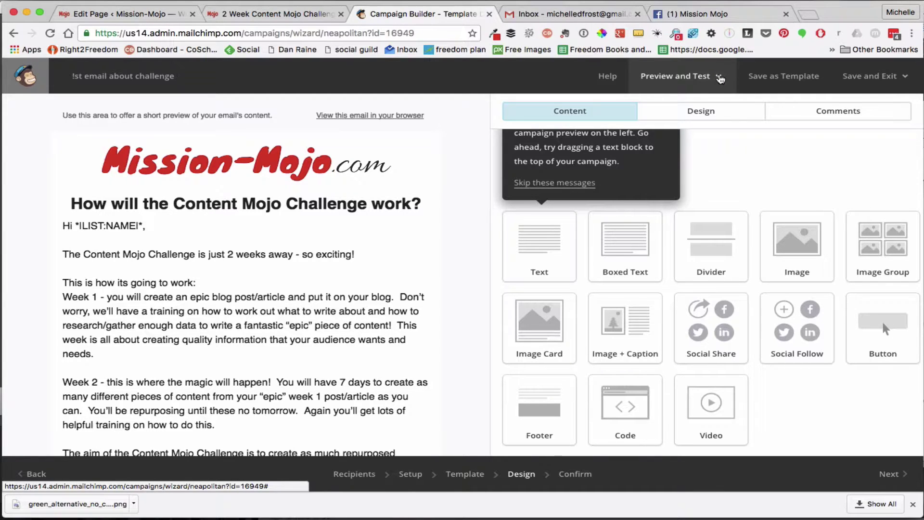
Send a test email of the campaign from Preview and Test to your own e-mail address
left_click(720, 78)
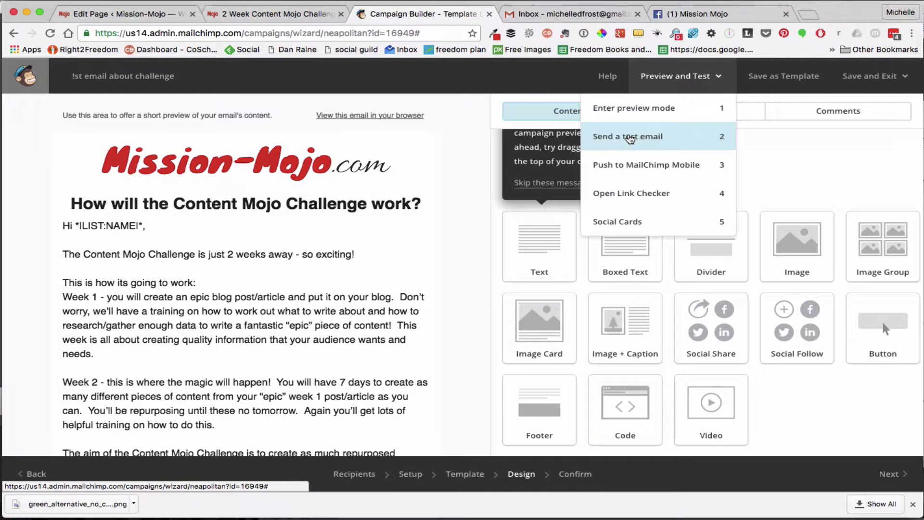
left_click(630, 139)
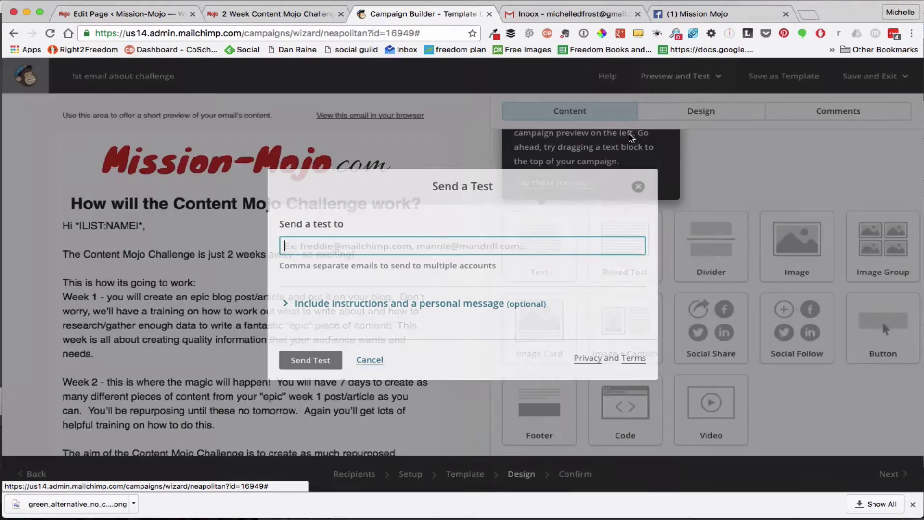
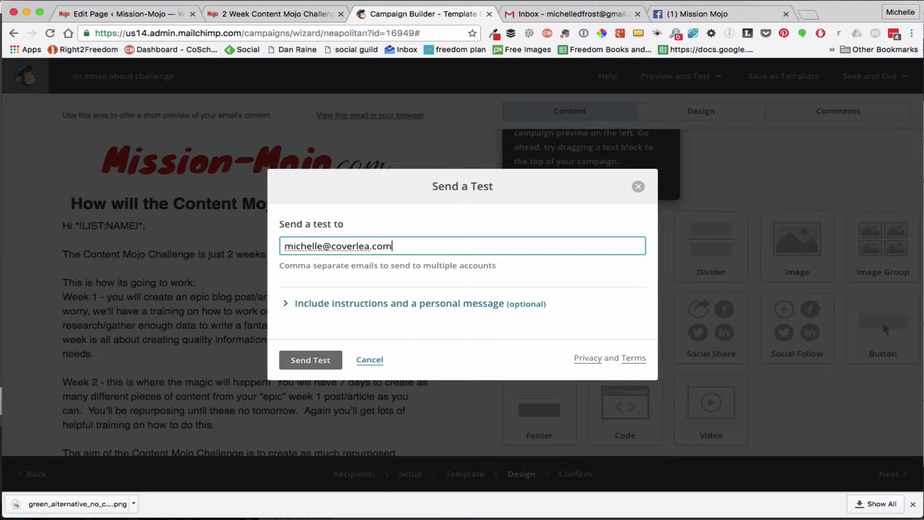
left_click(301, 362)
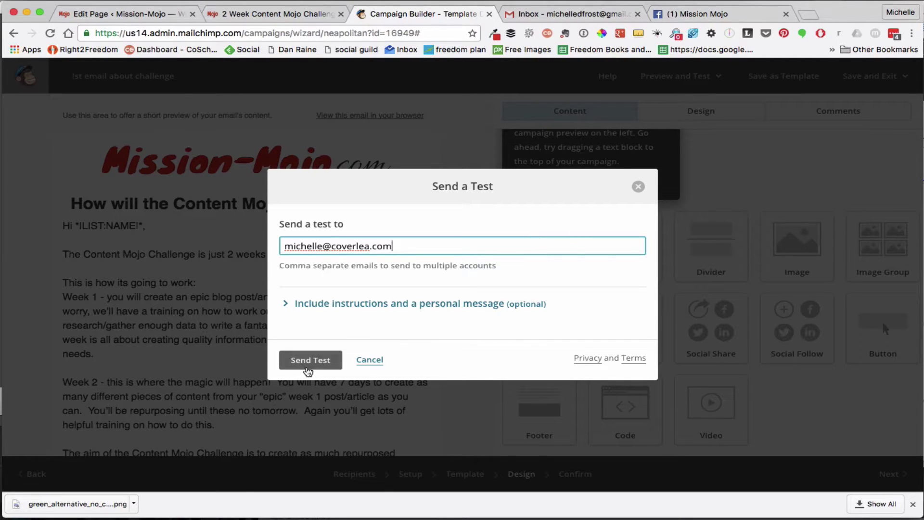
left_click(302, 362)
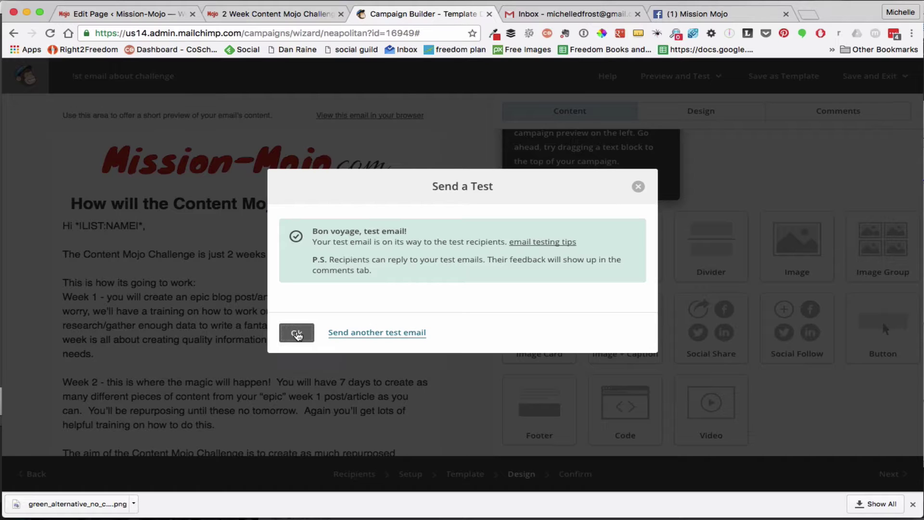
Dismiss the test confirmation, review the Confirm checklist, and resolve the Default text content warning
left_click(297, 336)
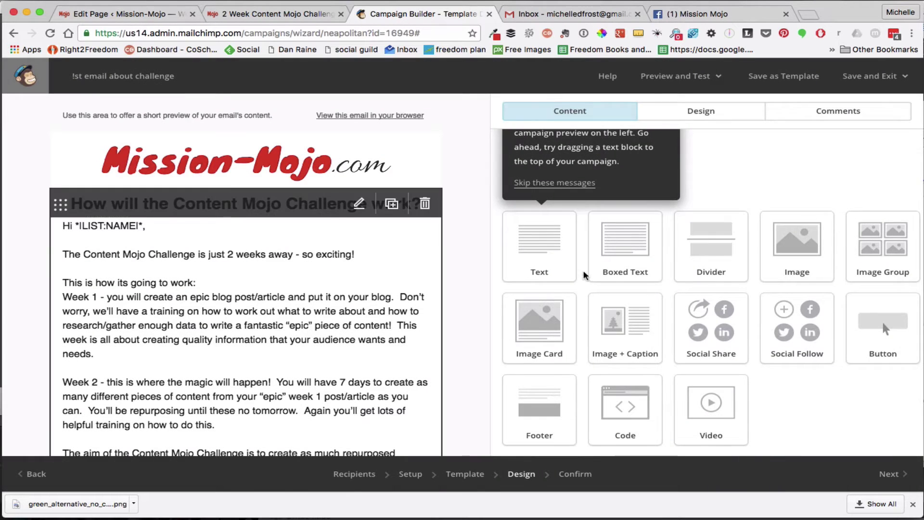
left_click(886, 475)
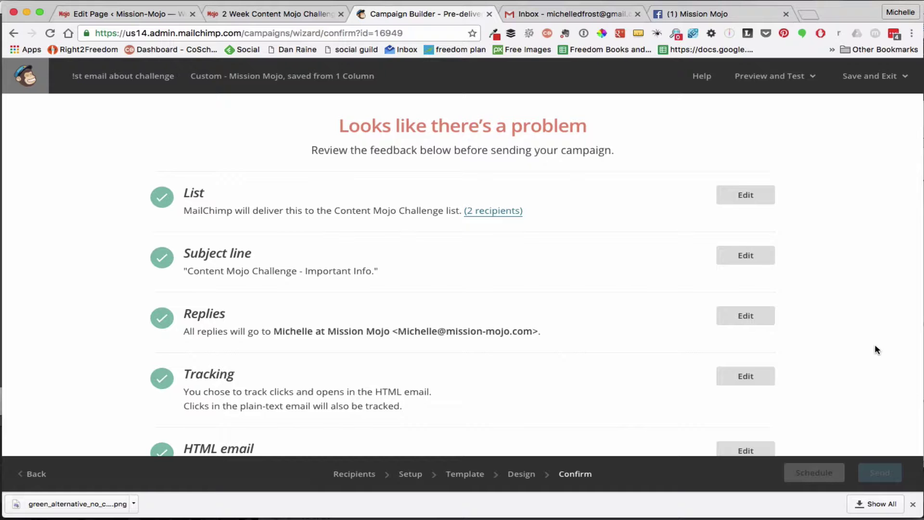
scroll(875, 346, "down", 3)
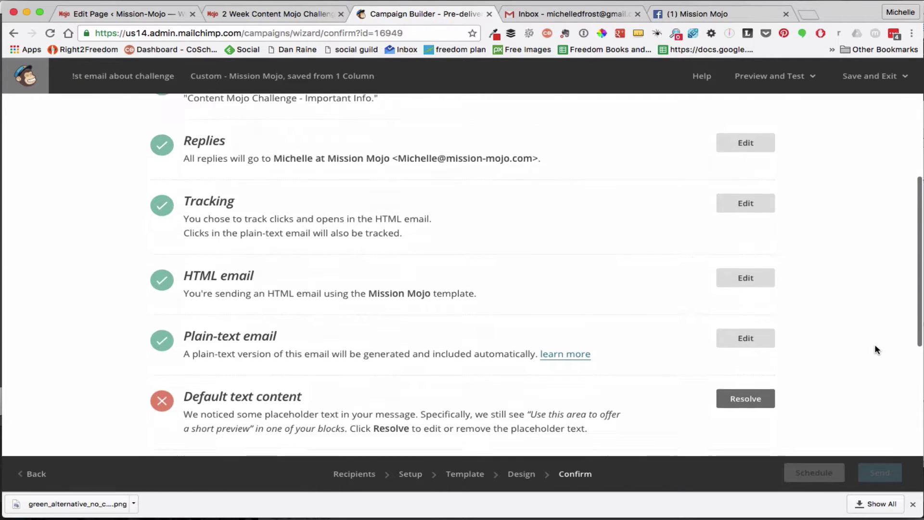
scroll(875, 345, "up", 3)
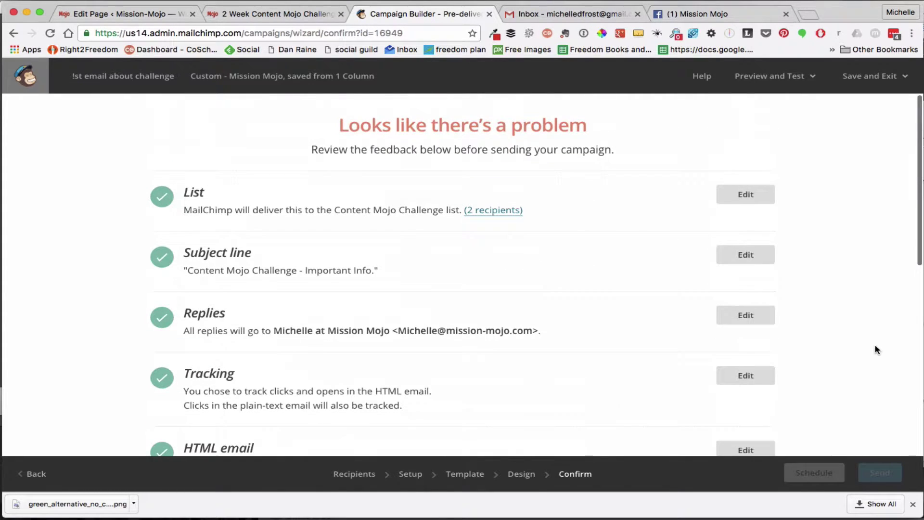
scroll(876, 347, "down", 1)
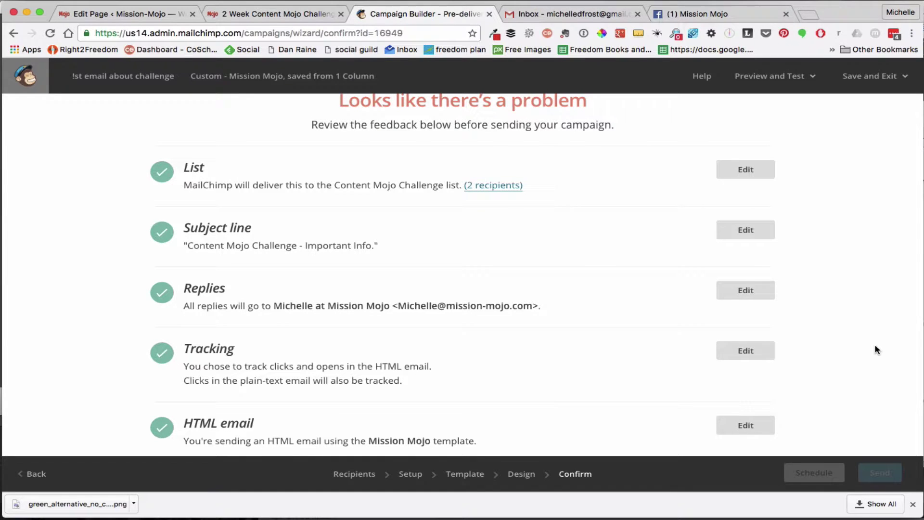
scroll(875, 345, "down", 1)
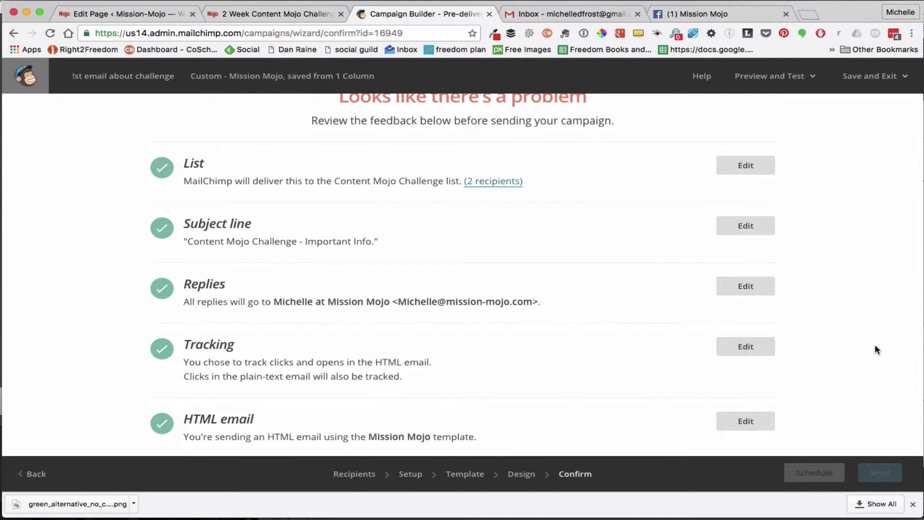
scroll(875, 347, "down", 2)
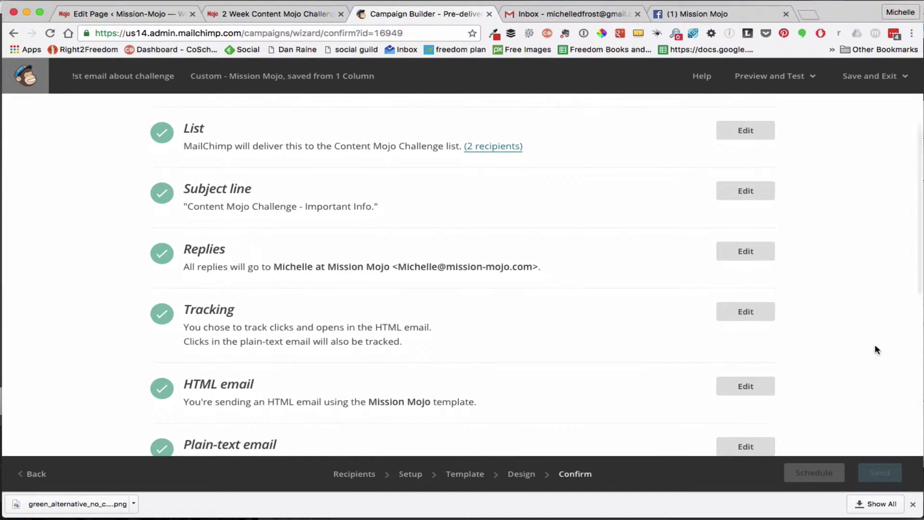
scroll(876, 345, "down", 3)
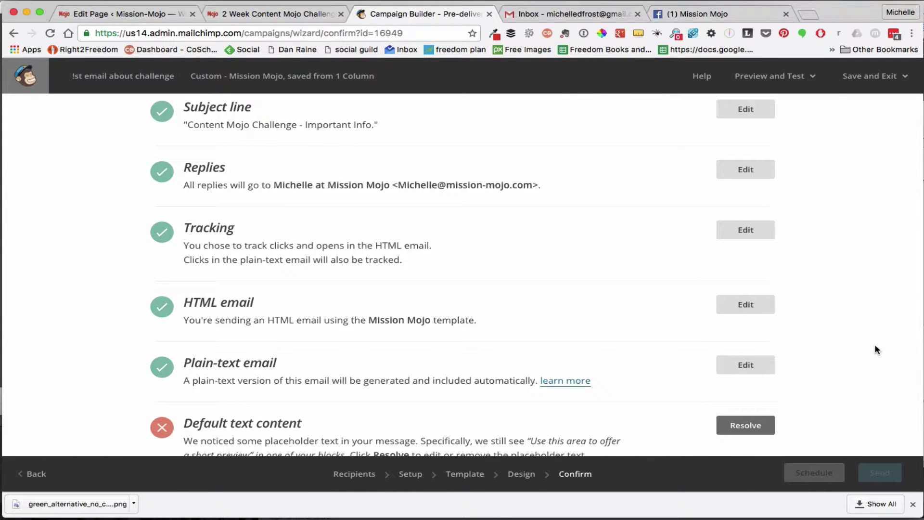
scroll(875, 346, "down", 3)
scroll(875, 347, "down", 4)
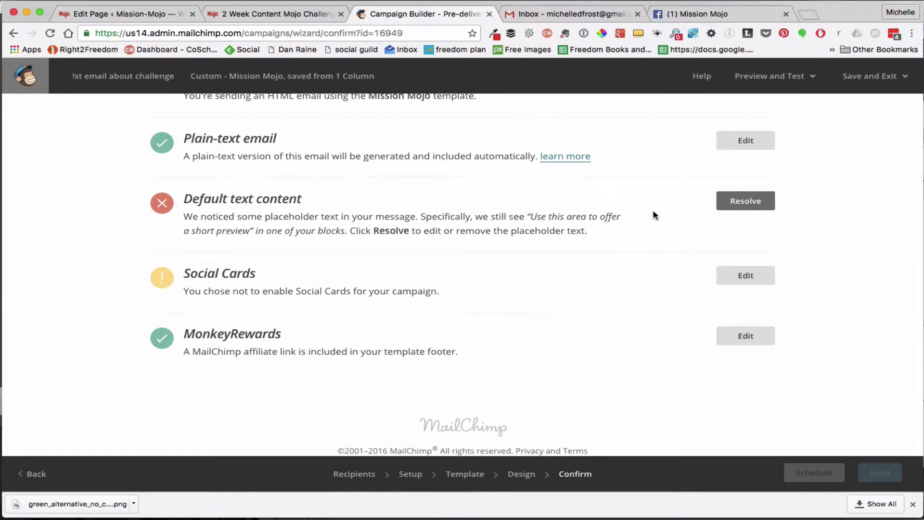
left_click(759, 202)
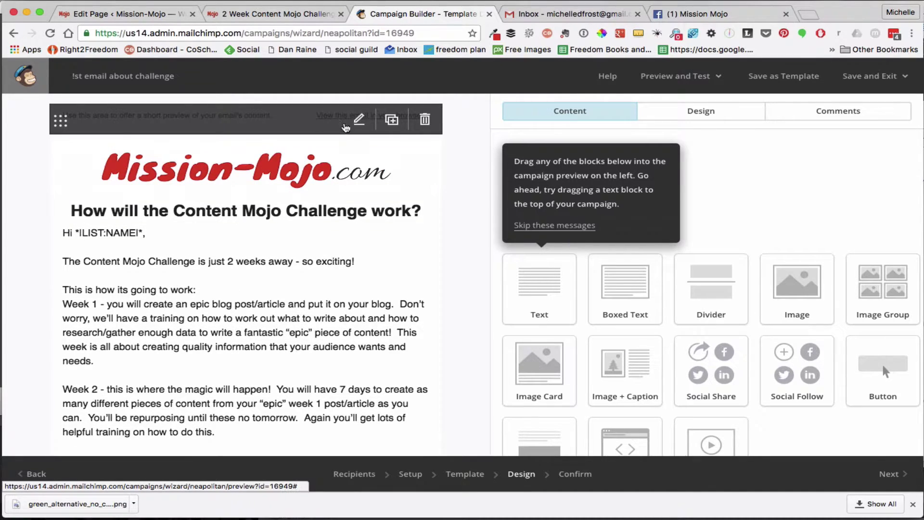
Change the preheader text to 'Lets create some epic content for your business online!' and save it
left_click(359, 119)
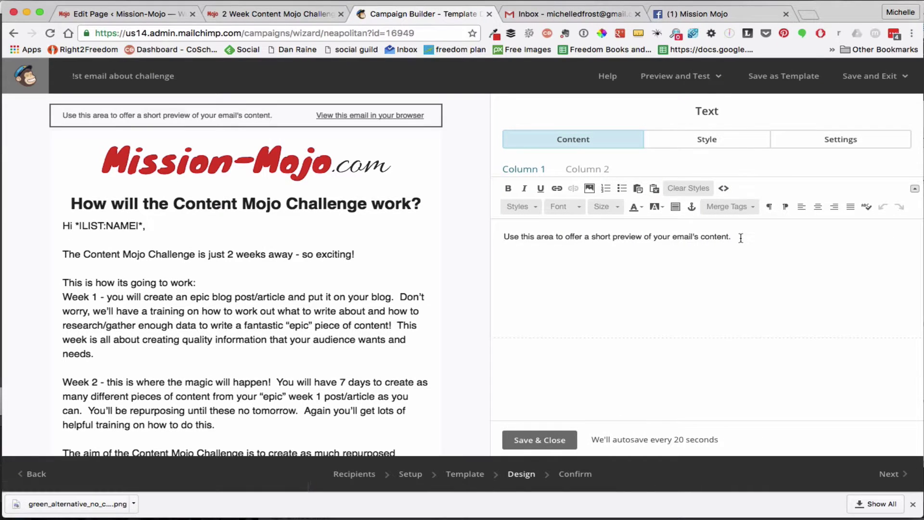
mouse_move(741, 237)
left_mouse_down()
mouse_move(486, 242)
mouse_move(745, 244)
left_mouse_up()
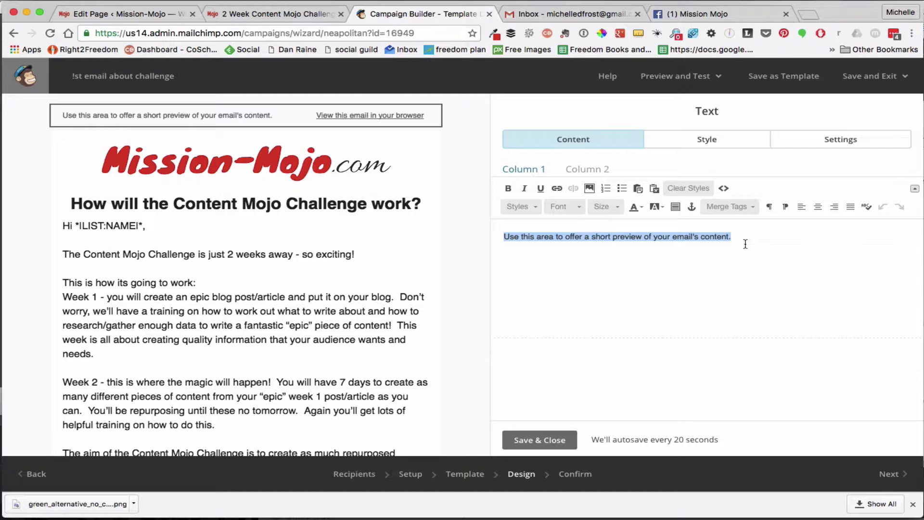
type("Lets")
type("create ")
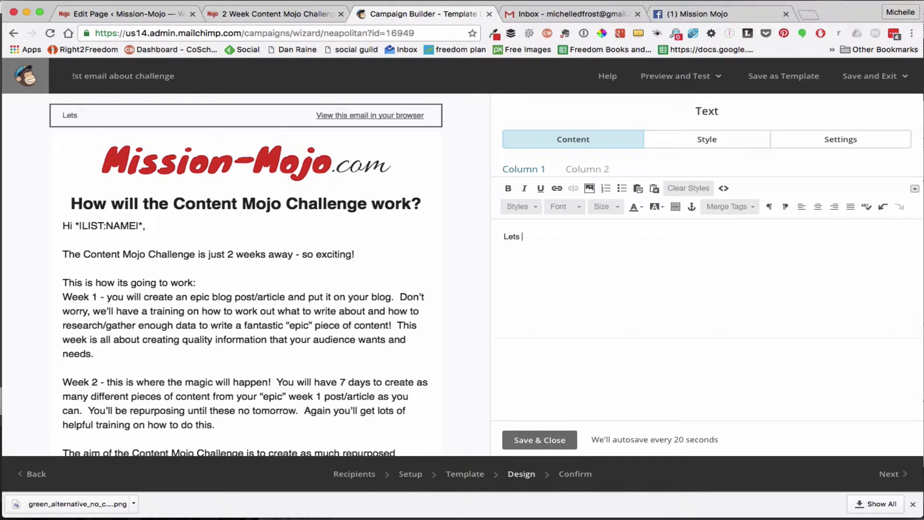
type("some epic ")
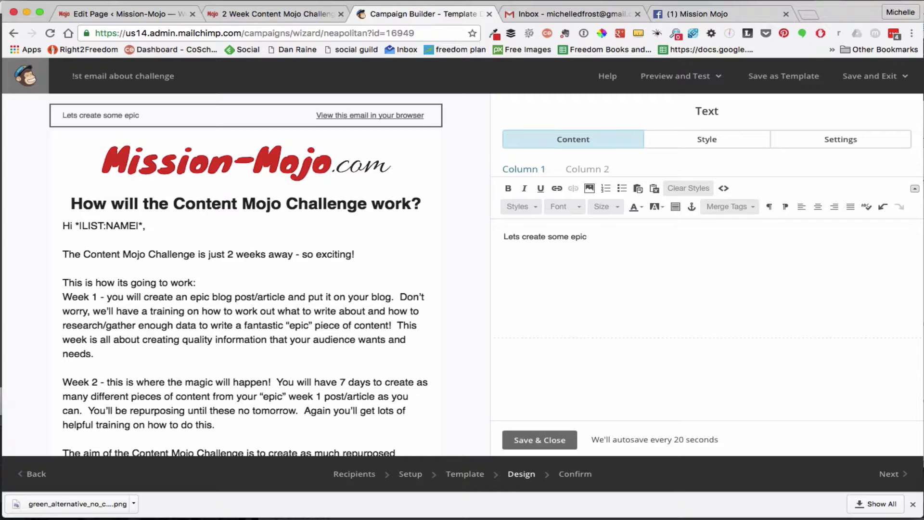
type("content for your busines")
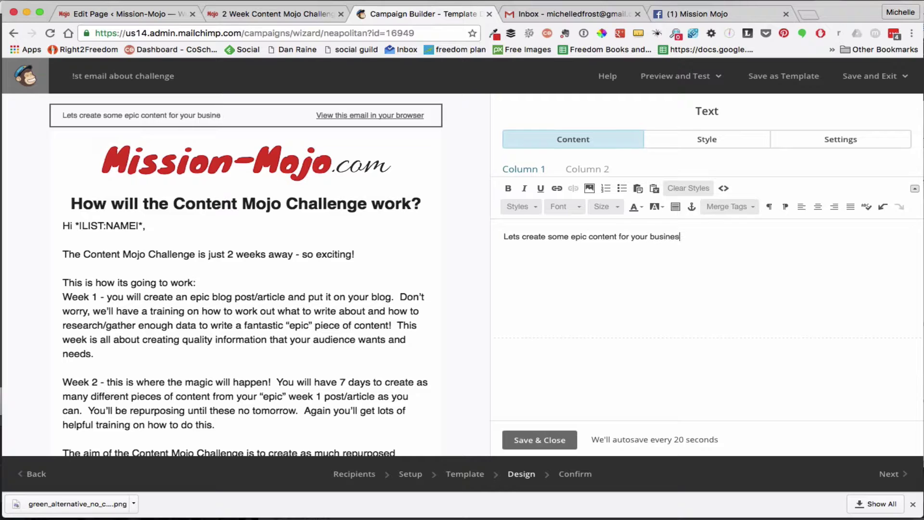
type("s online!")
left_click(530, 442)
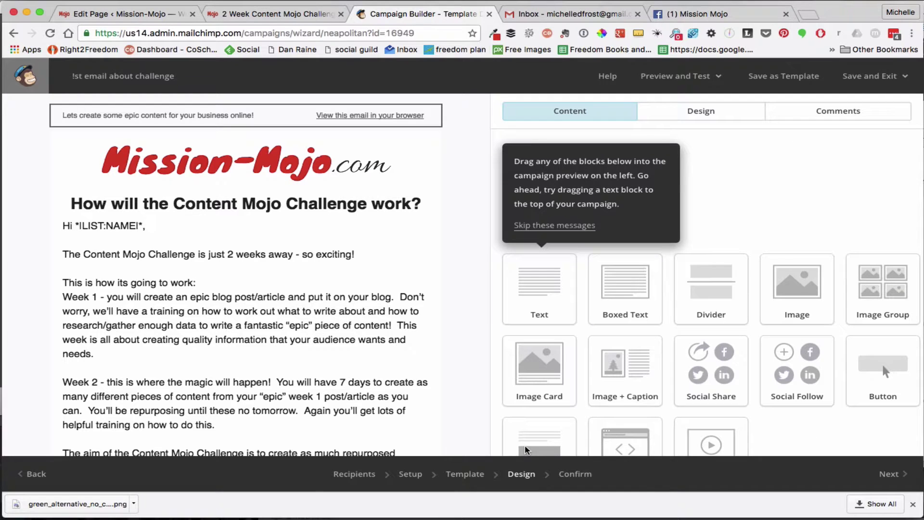
left_click(880, 479)
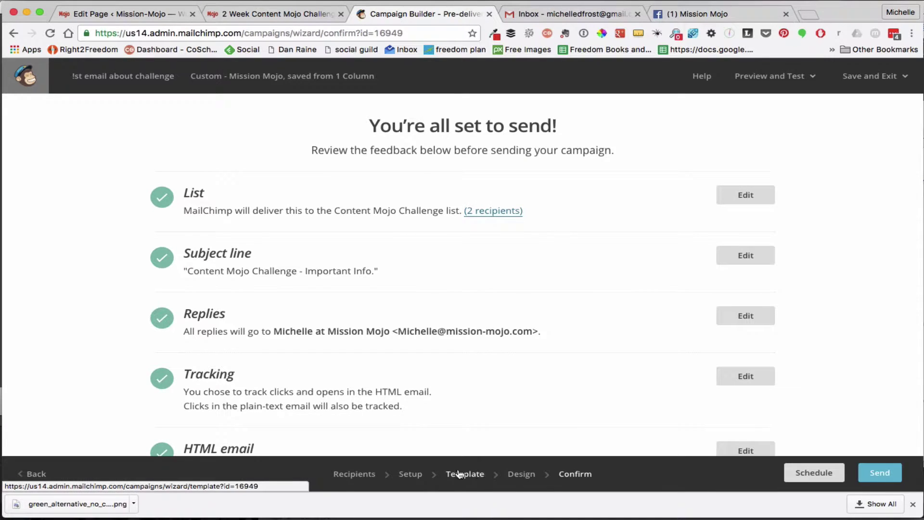
Scroll through the Confirm checklist to verify the HTML, plain-text and MonkeyRewards checks pass
scroll(868, 242, "down", 1)
scroll(868, 243, "up", 1)
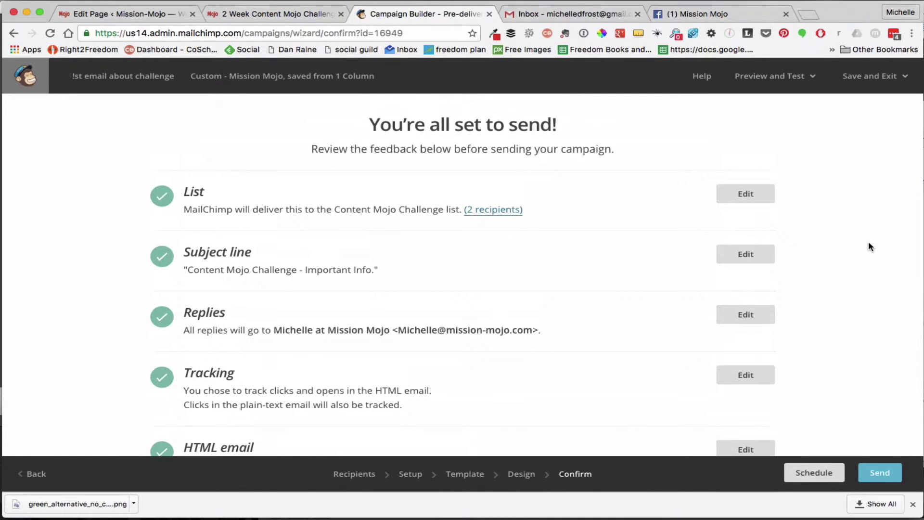
scroll(868, 246, "down", 4)
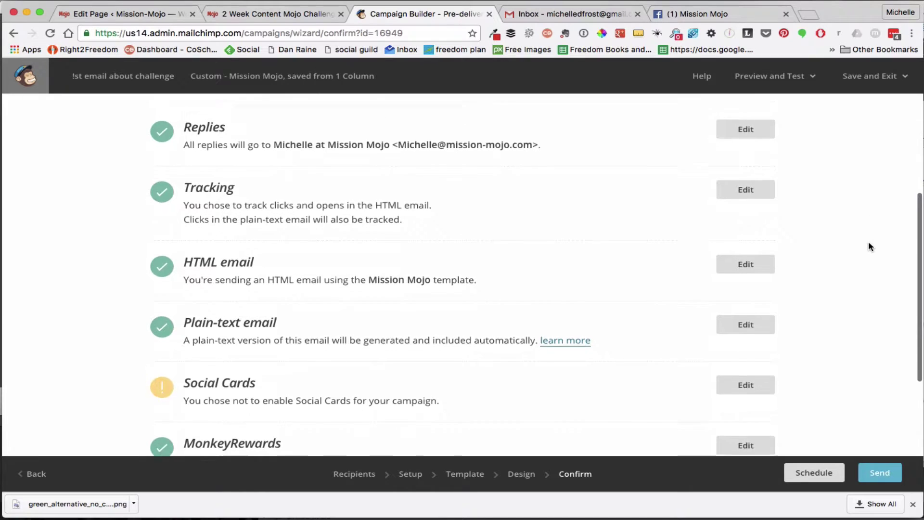
scroll(868, 247, "down", 2)
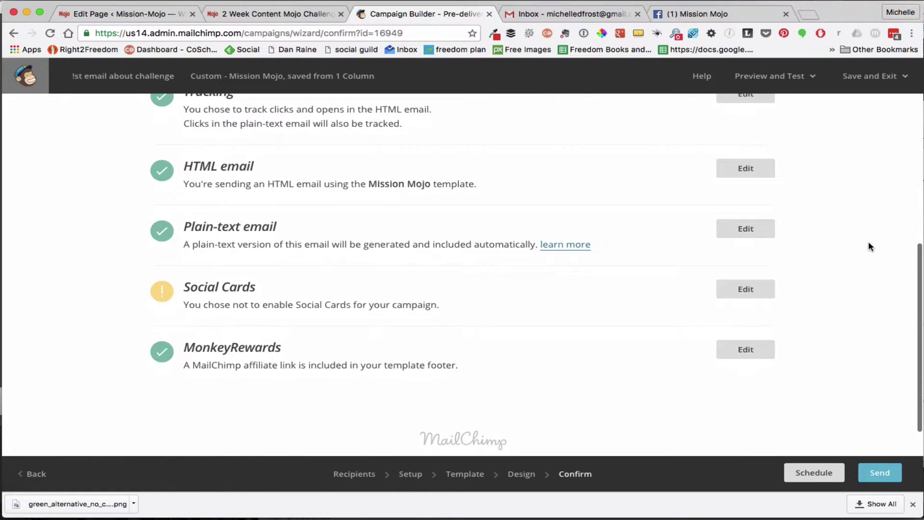
scroll(869, 247, "up", 3)
scroll(869, 247, "up", 1)
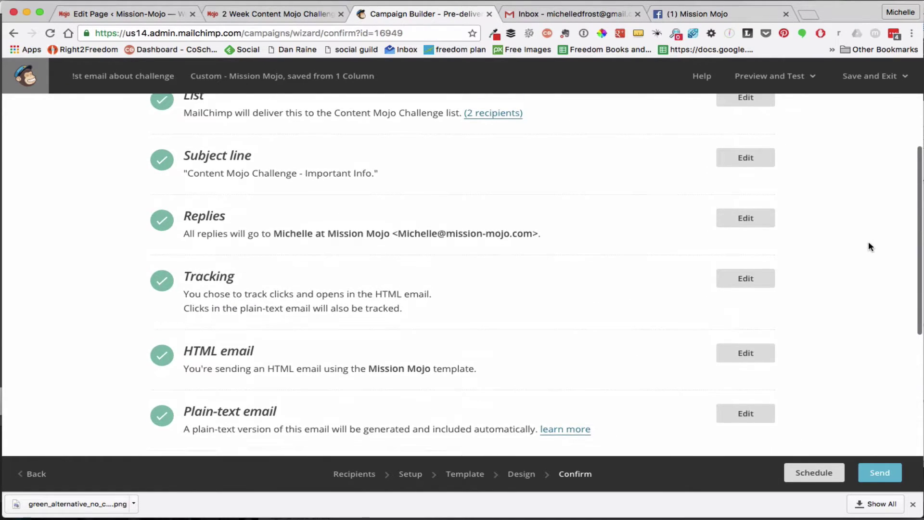
scroll(868, 247, "down", 2)
scroll(869, 247, "down", 1)
scroll(869, 247, "down", 1)
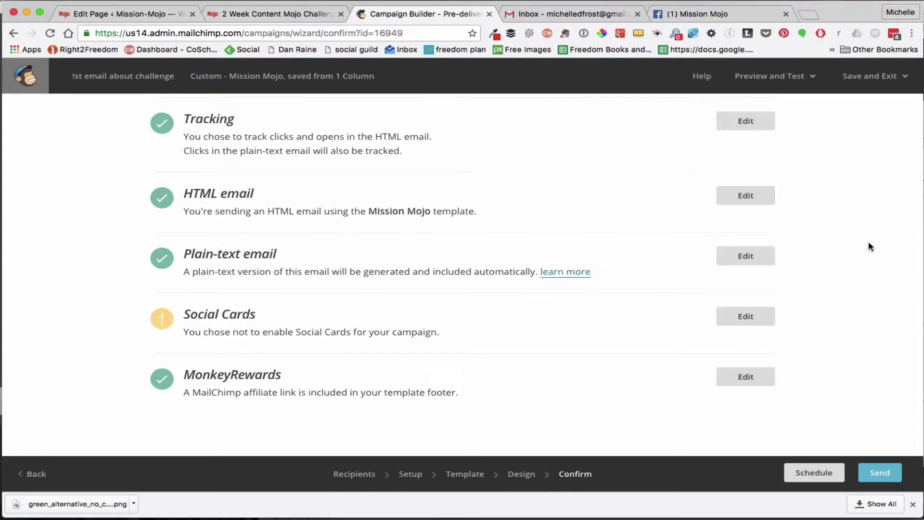
scroll(869, 246, "down", 1)
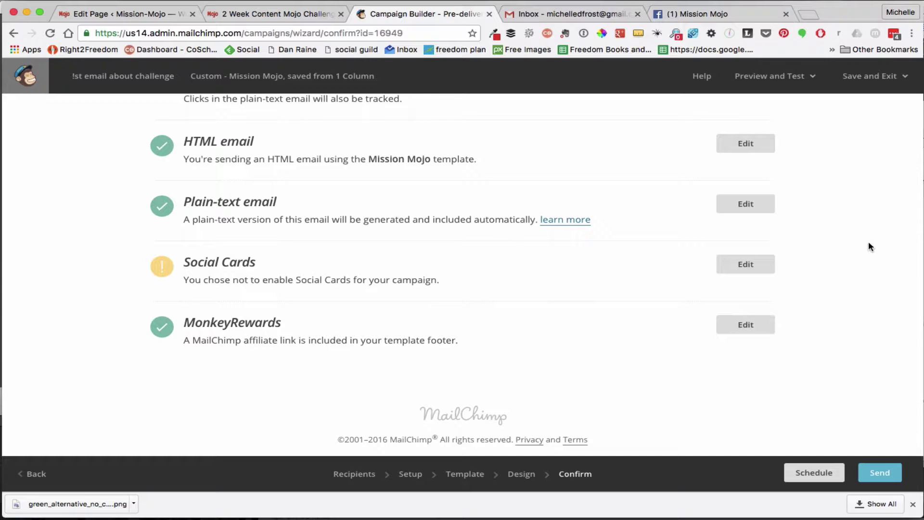
scroll(869, 246, "down", 1)
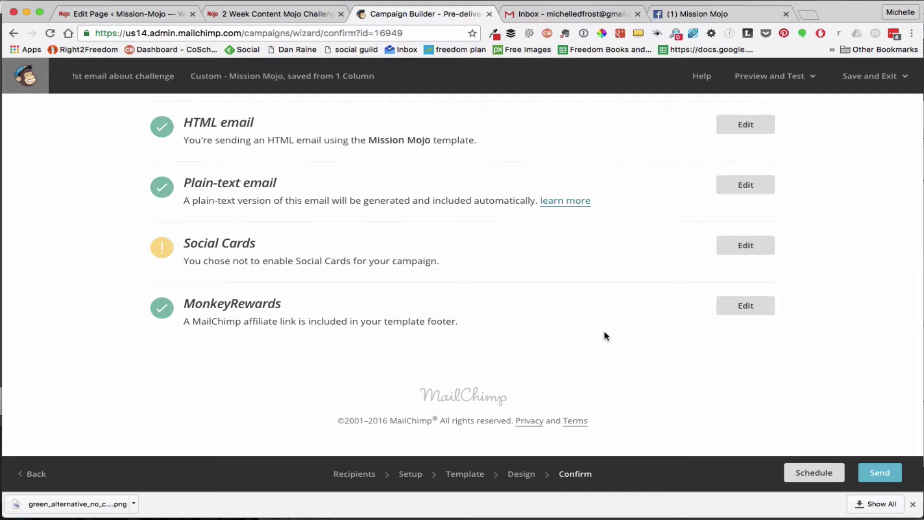
Launch the campaign with Send Now to the list's 2 subscribers
left_click(884, 474)
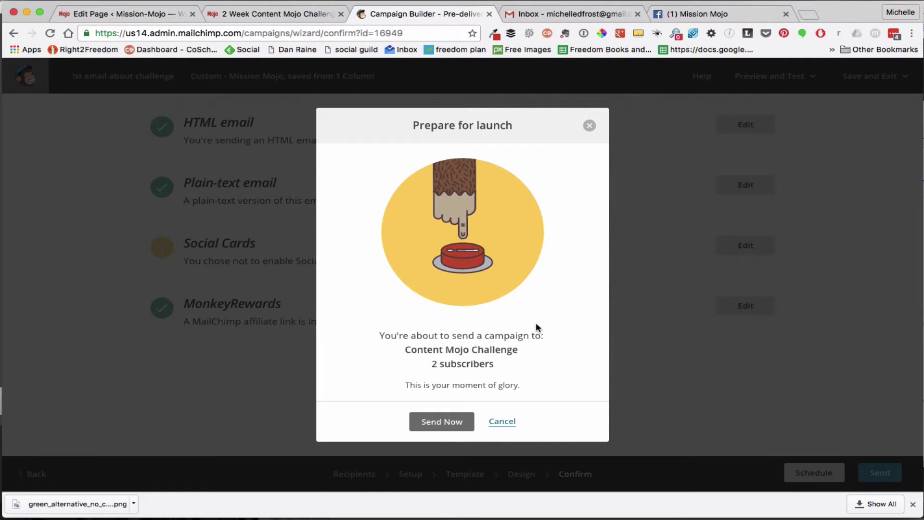
left_click(443, 422)
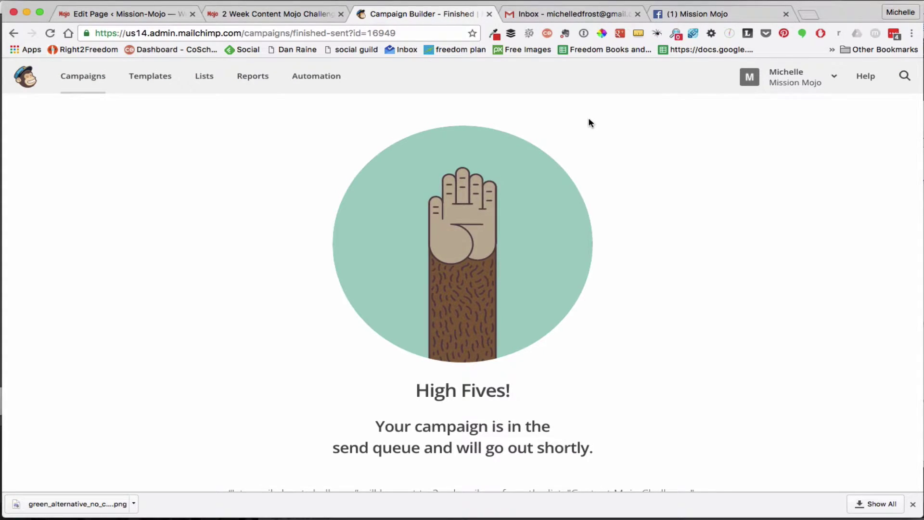
left_click(487, 1)
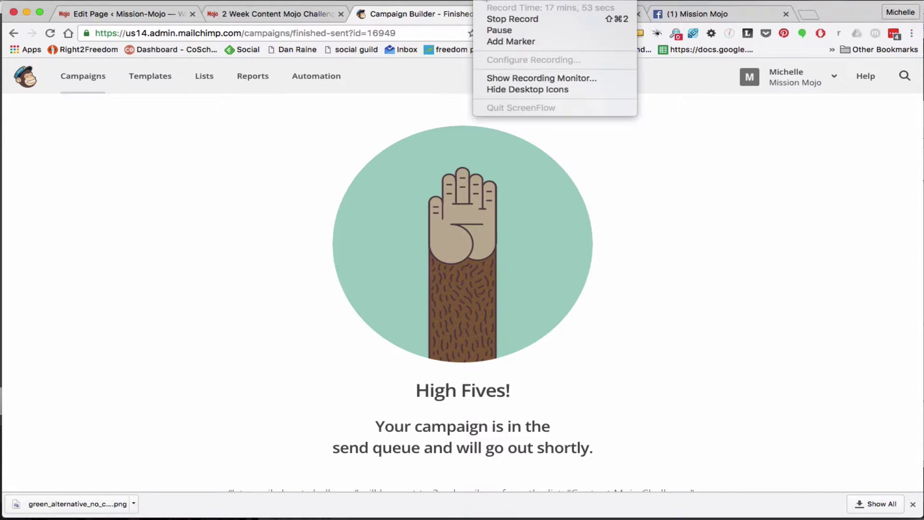
left_click(499, 29)
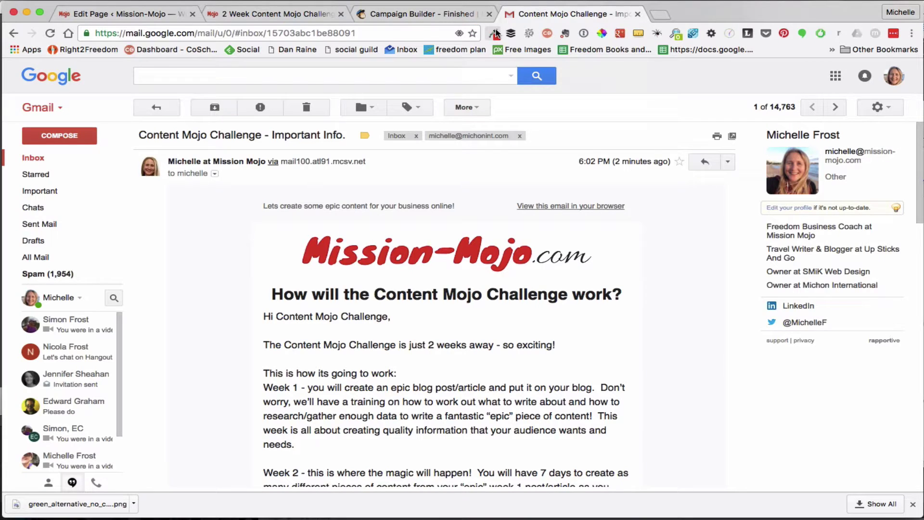
scroll(651, 354, "down", 1)
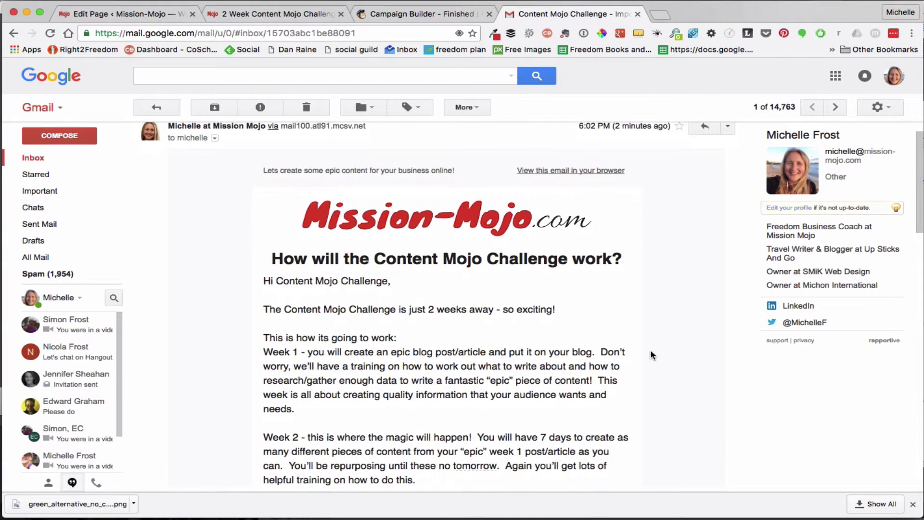
scroll(651, 354, "up", 1)
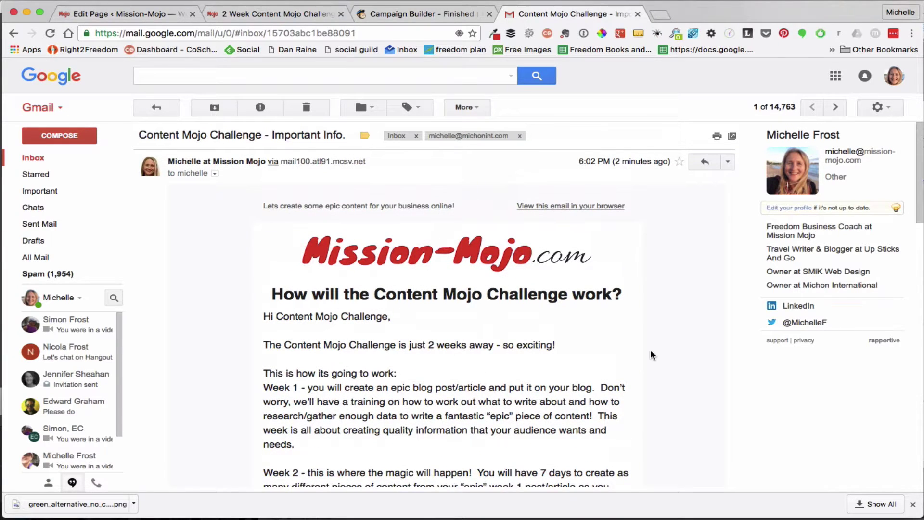
key("super+r")
scroll(486, 326, "down", 3)
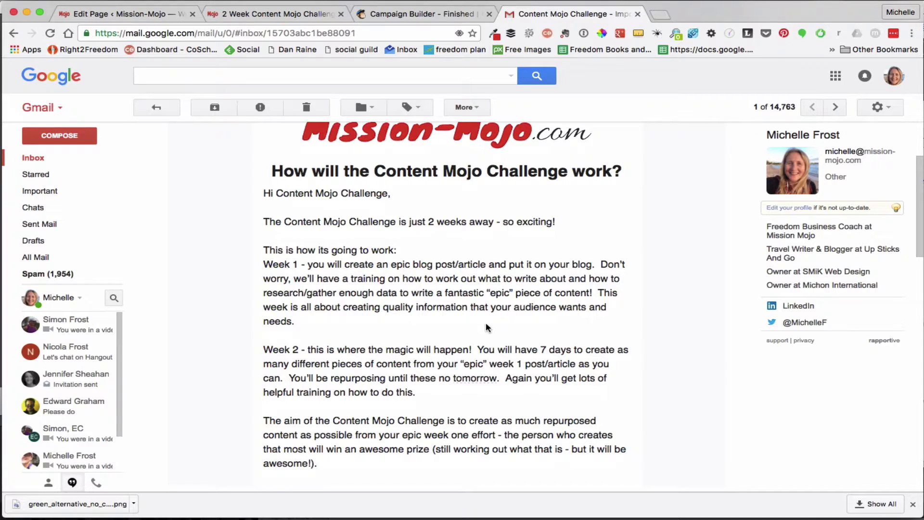
scroll(487, 327, "down", 1)
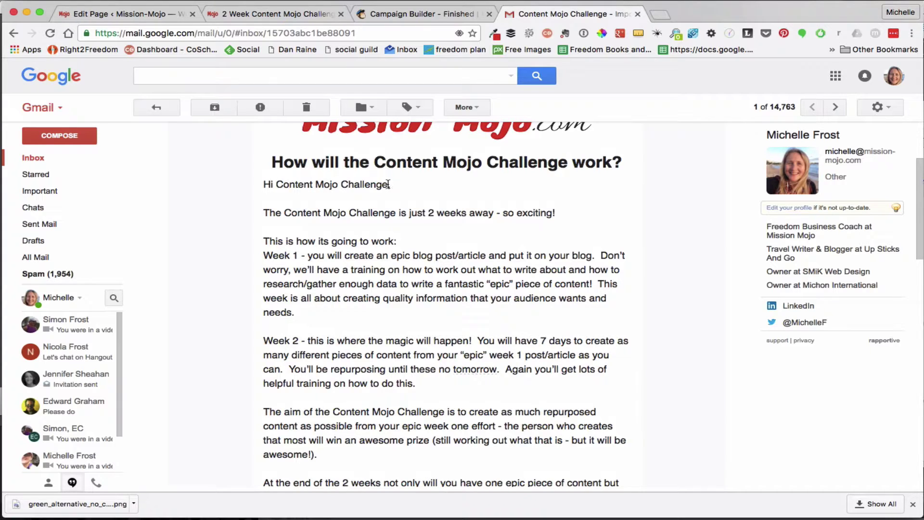
left_click_drag(388, 184, 277, 180)
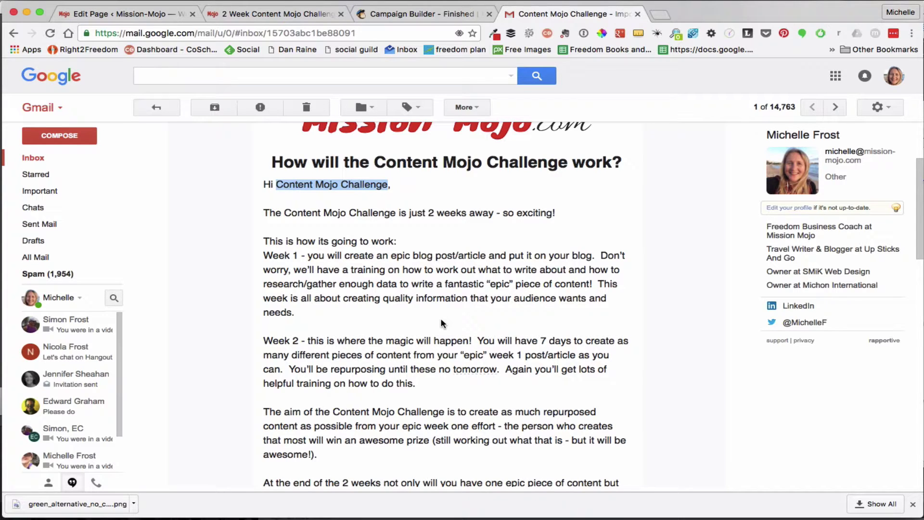
scroll(443, 323, "down", 10)
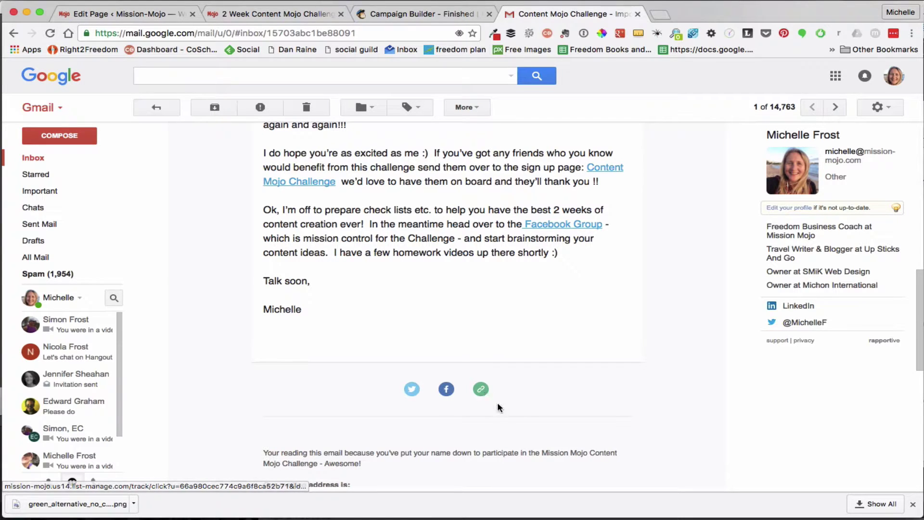
scroll(497, 407, "down", 5)
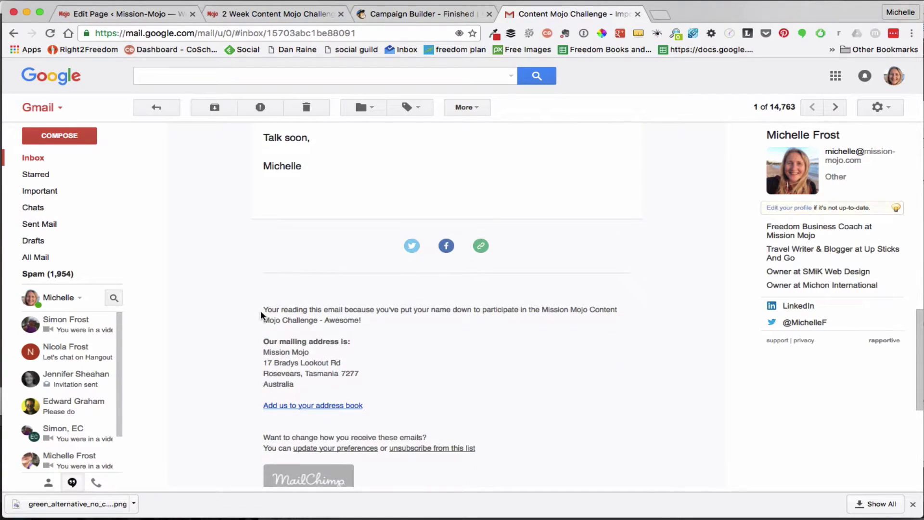
left_click_drag(263, 309, 371, 320)
left_click(382, 326)
scroll(586, 365, "down", 2)
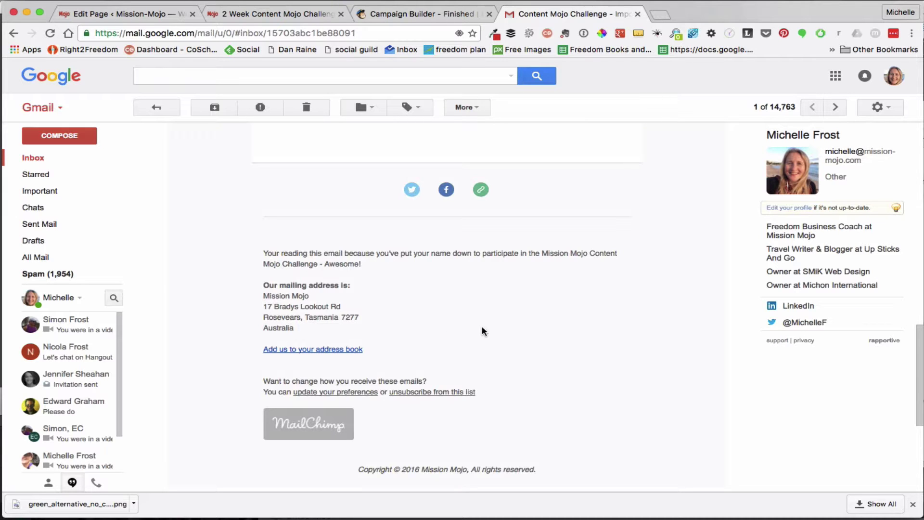
scroll(482, 328, "up", 20)
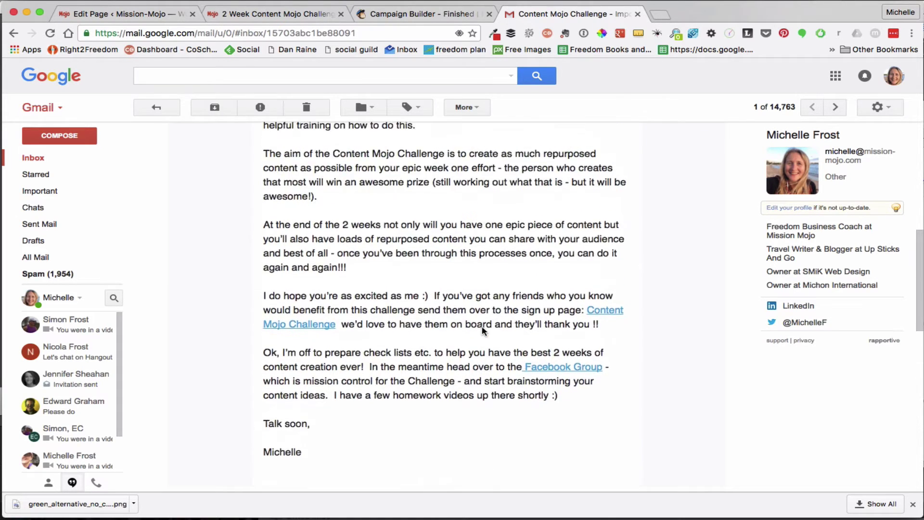
scroll(482, 326, "down", 3)
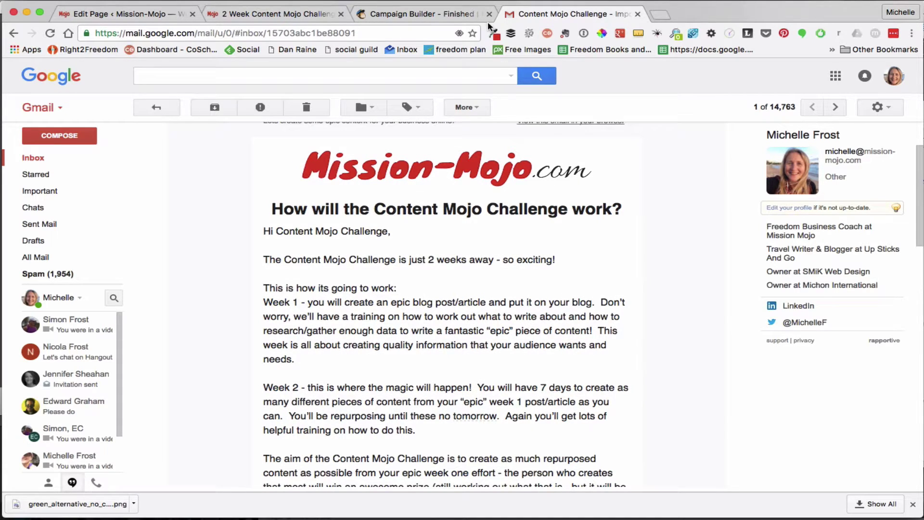
left_click(484, 1)
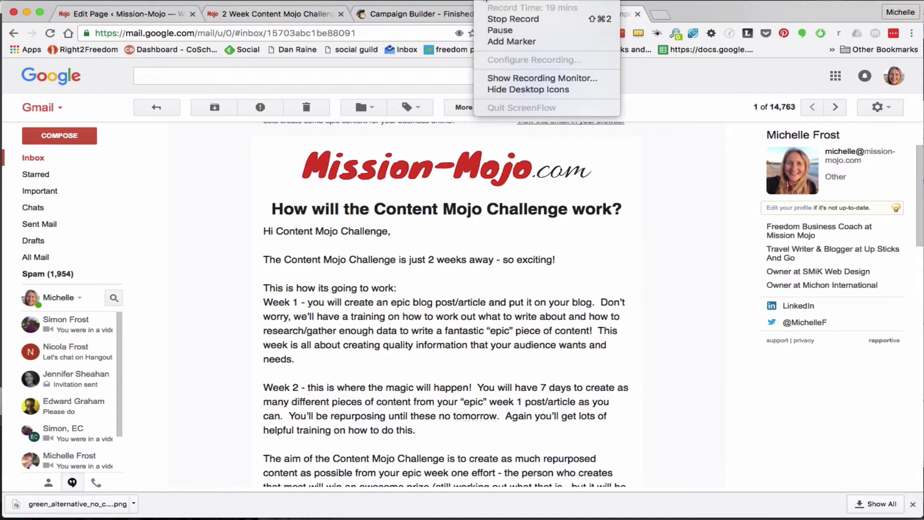
left_click(500, 30)
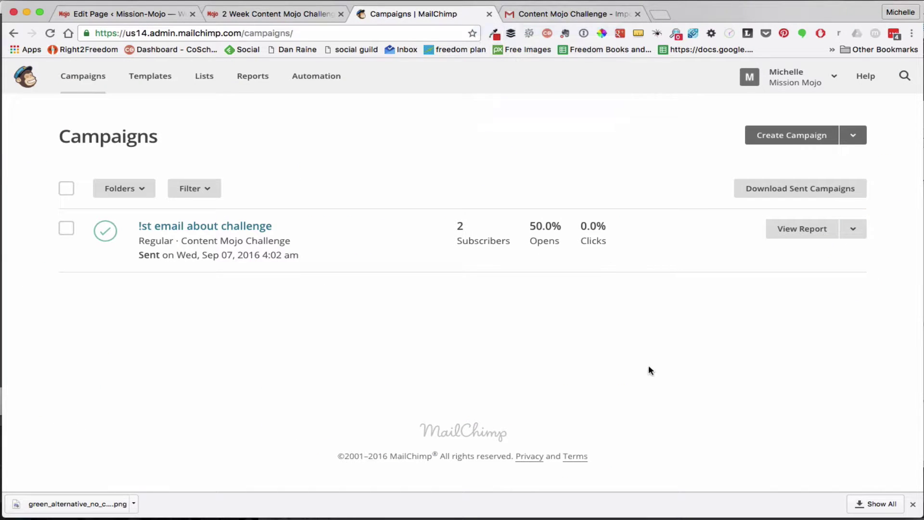
Replicate the sent campaign to the entire Content Mojo Challenge list and continue to Setup
left_click(855, 230)
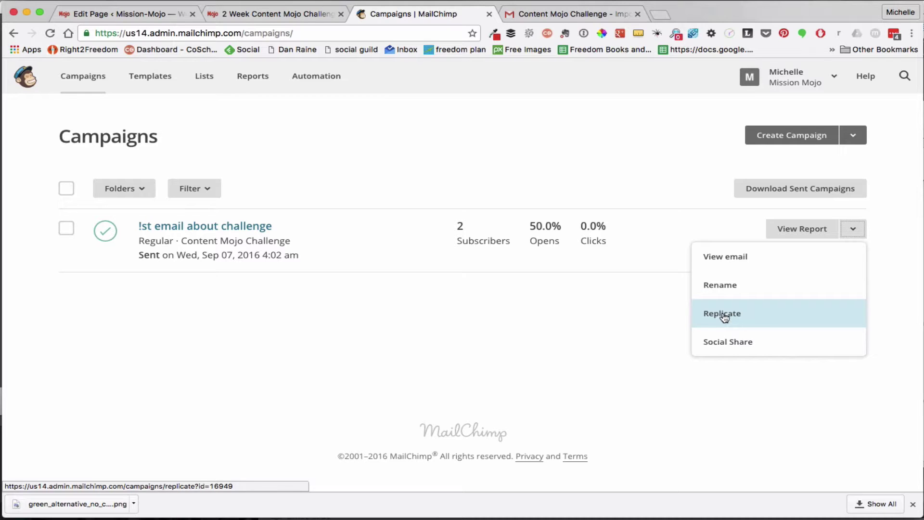
left_click(722, 313)
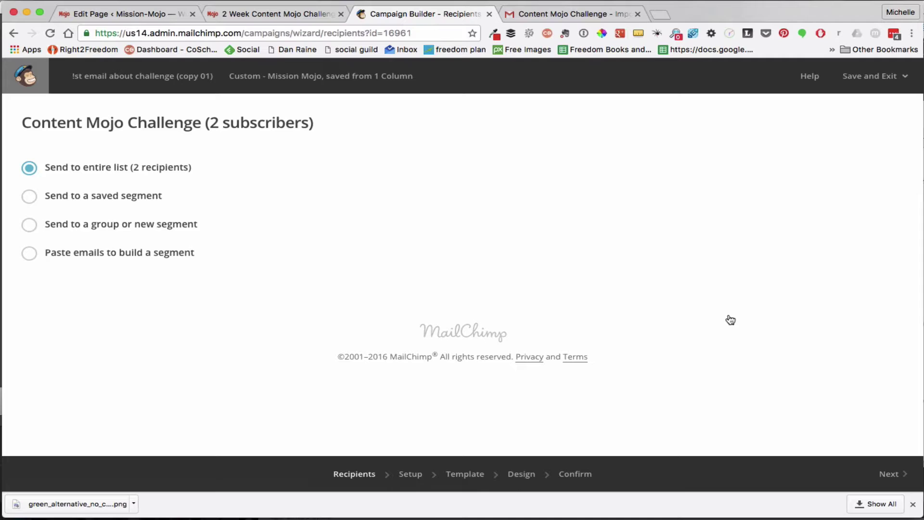
left_click(896, 473)
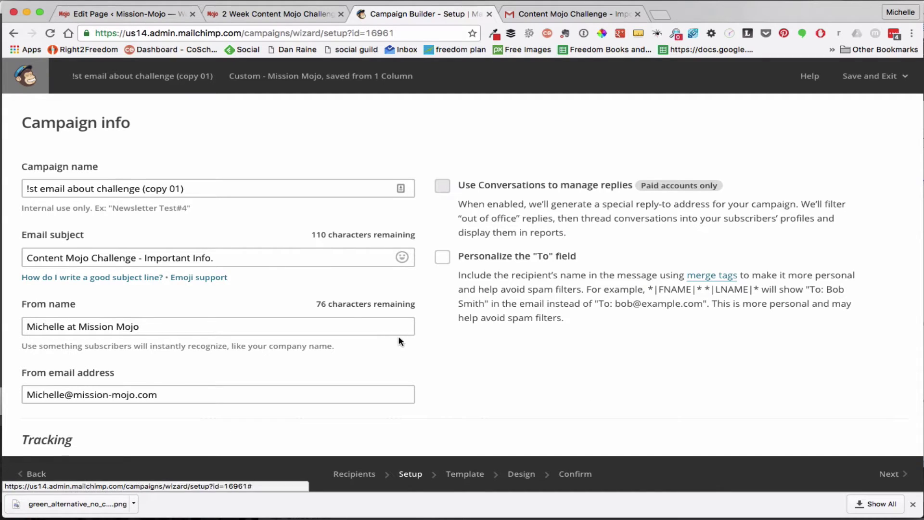
Change the campaign name's leading '!' to '1', making it '1st email about challenge (copy 01)', and continue to Design
left_click(31, 189)
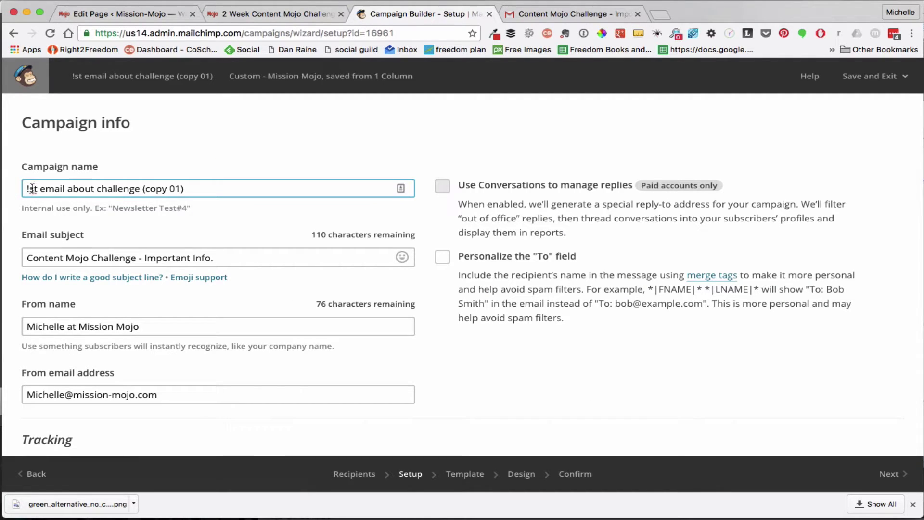
key("BackSpace")
type("1")
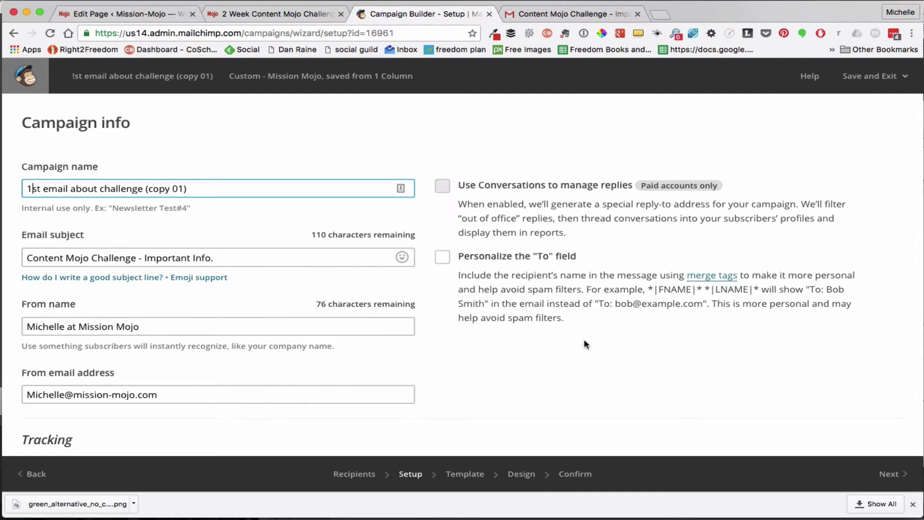
left_click(897, 475)
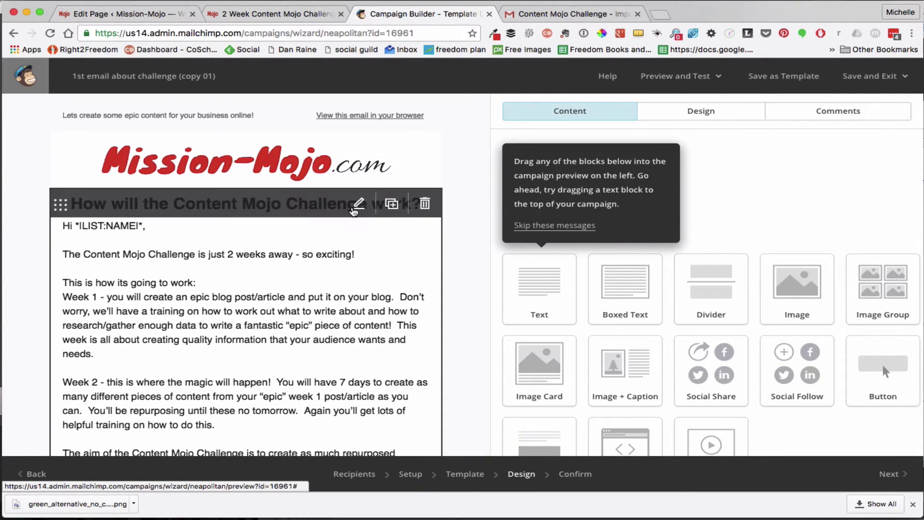
Replace *|LIST:NAME|* with *|FNAME|* so the greeting reads 'Hi *|FNAME|*,', then save the text block
left_click(355, 208)
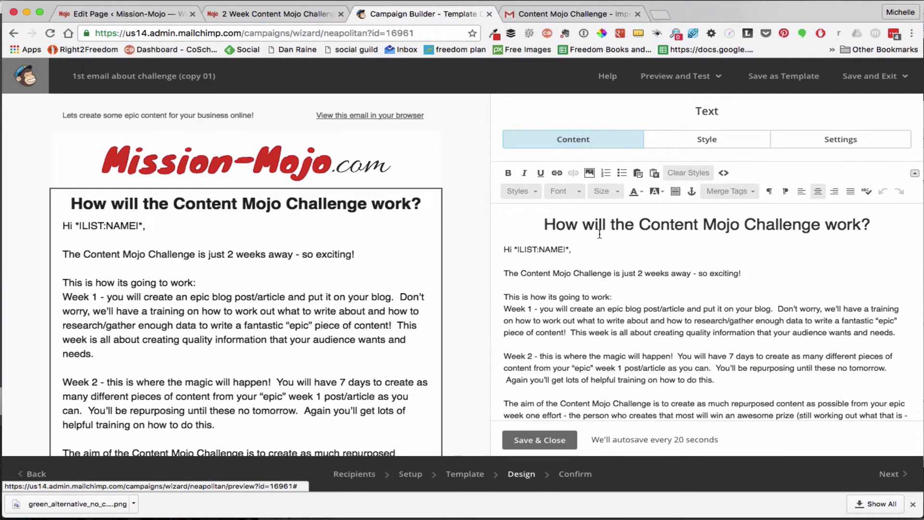
left_click_drag(570, 250, 515, 246)
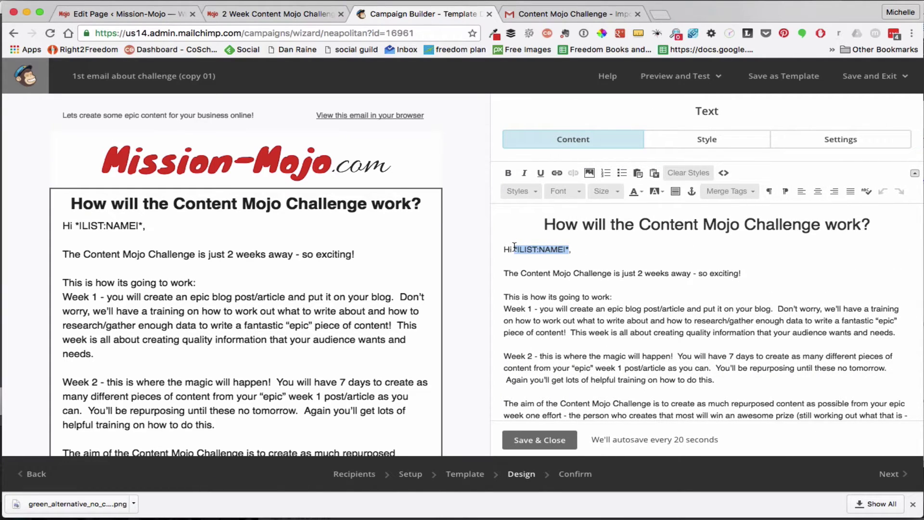
type("*|FNAME|*")
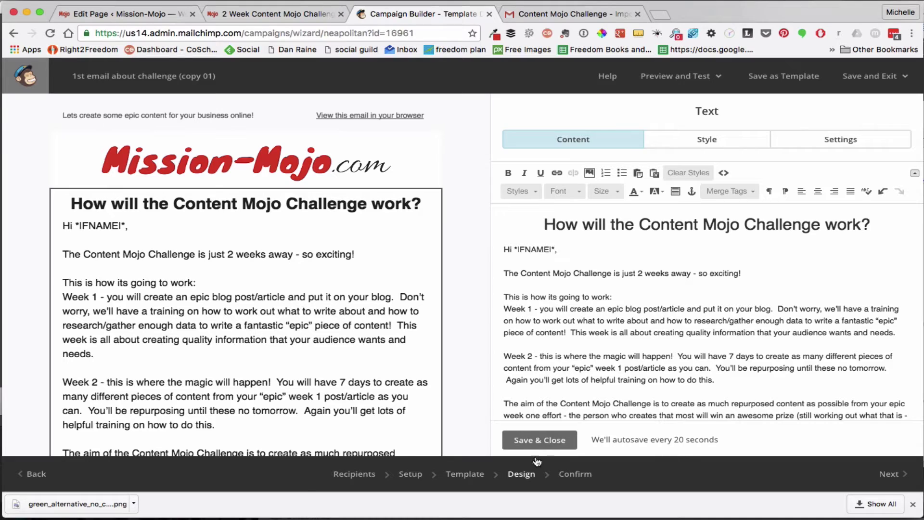
left_click(534, 440)
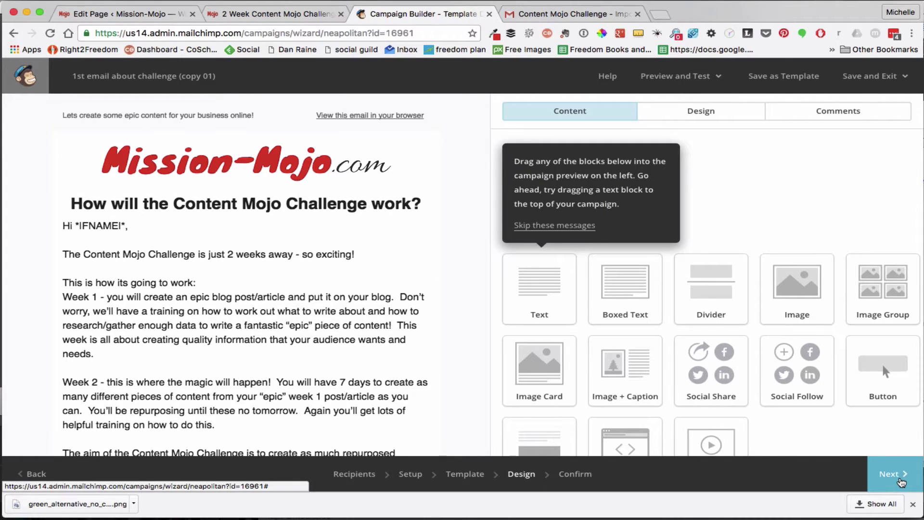
left_click(902, 483)
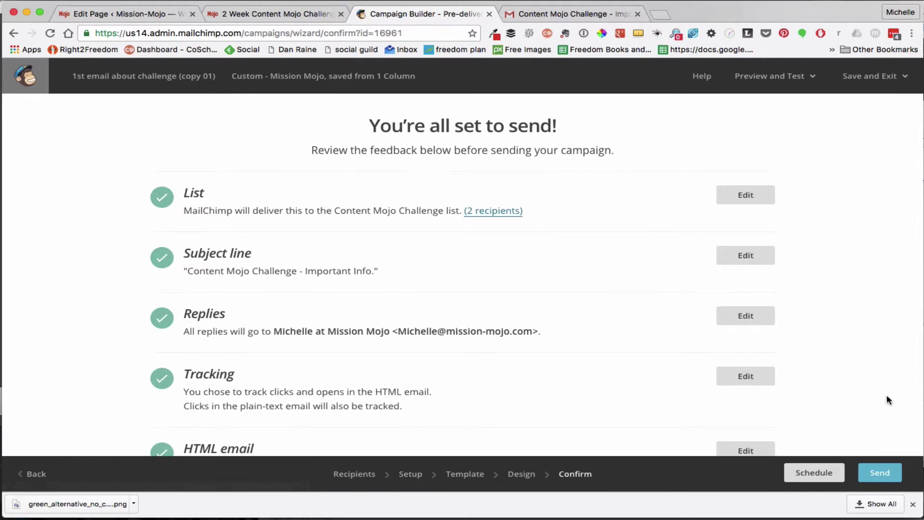
Send the corrected copy now to its 2 subscribers and go back to the Campaigns list
scroll(852, 370, "down", 7)
scroll(853, 370, "up", 7)
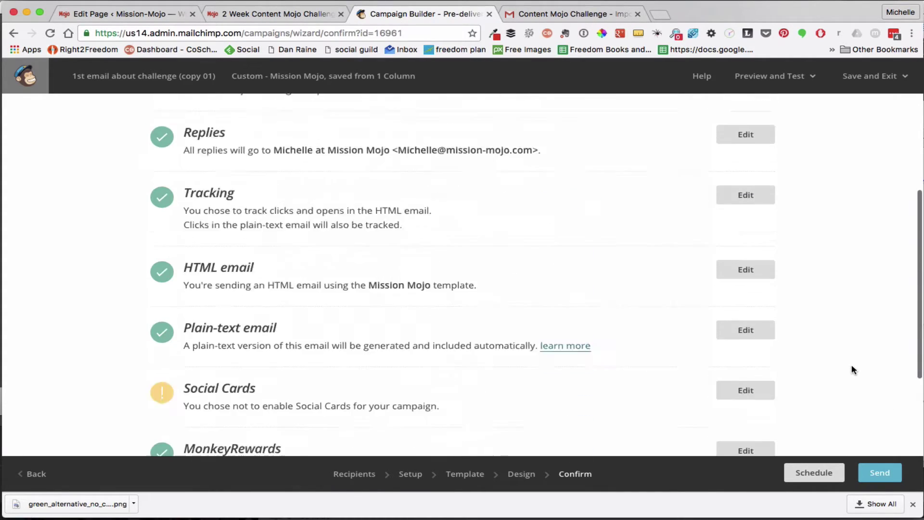
left_click(881, 473)
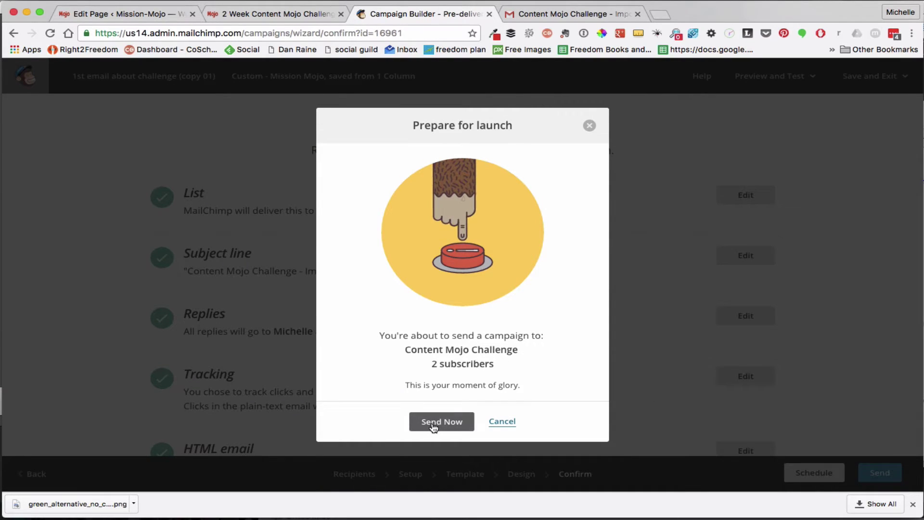
left_click(434, 423)
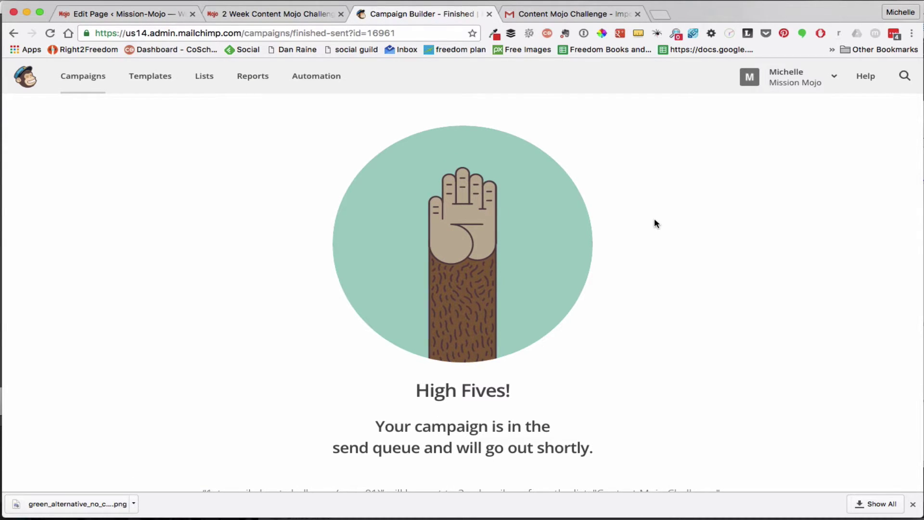
left_click(82, 78)
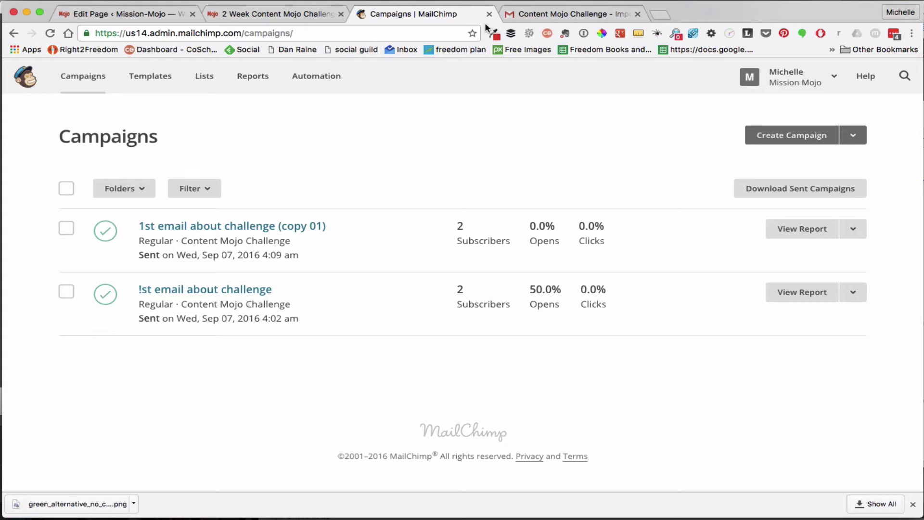
In Gmail, check that the received email greets the recipient by first name, then return to MailChimp Campaigns
left_click(481, 0)
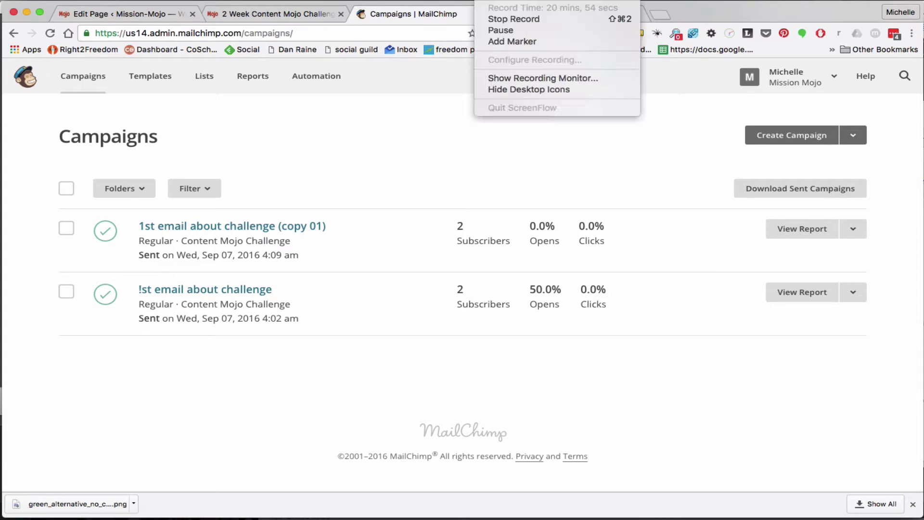
left_click(500, 30)
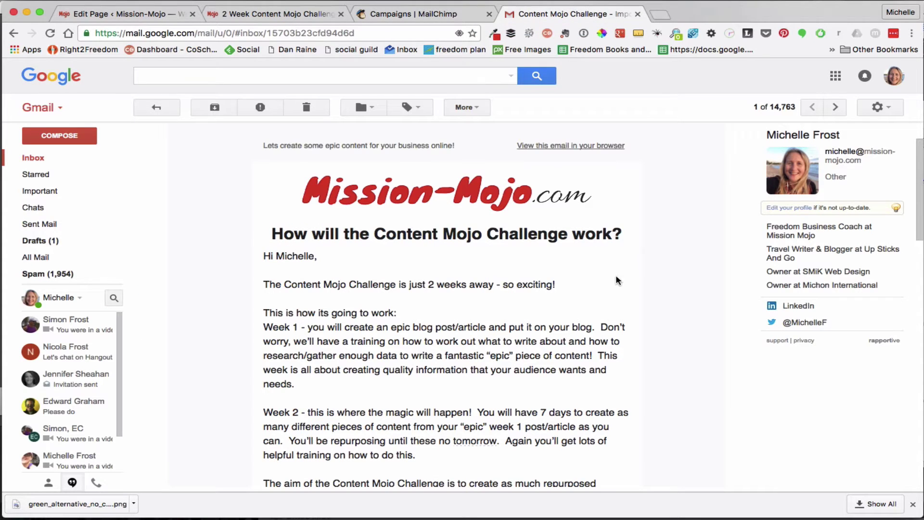
scroll(617, 277, "down", 3)
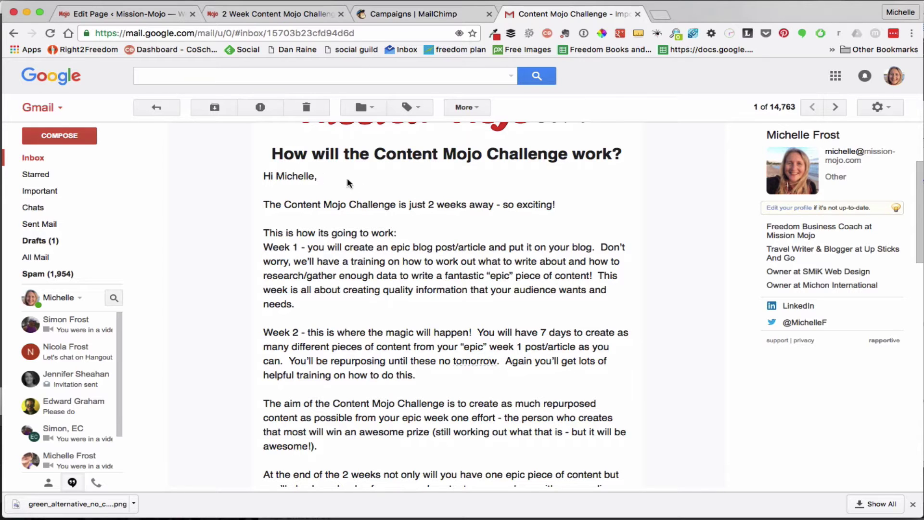
scroll(403, 206, "down", 5)
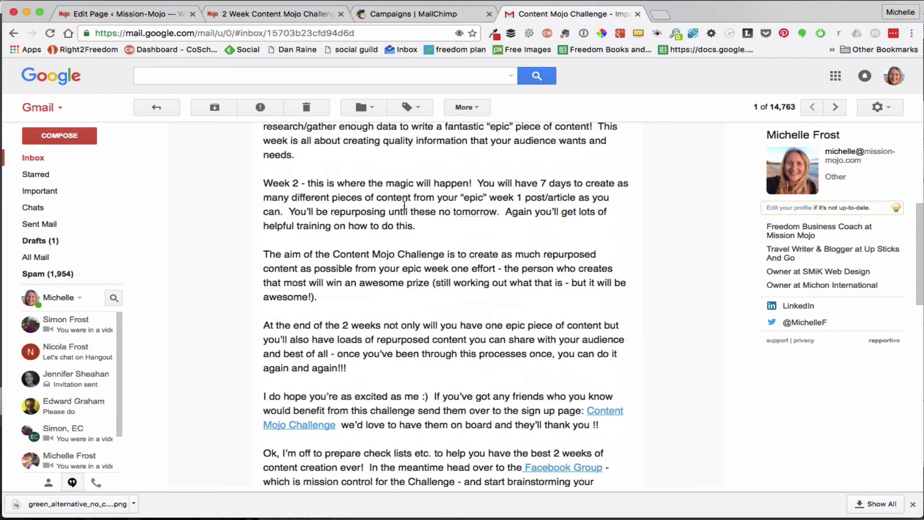
scroll(404, 209, "up", 7)
scroll(404, 206, "up", 2)
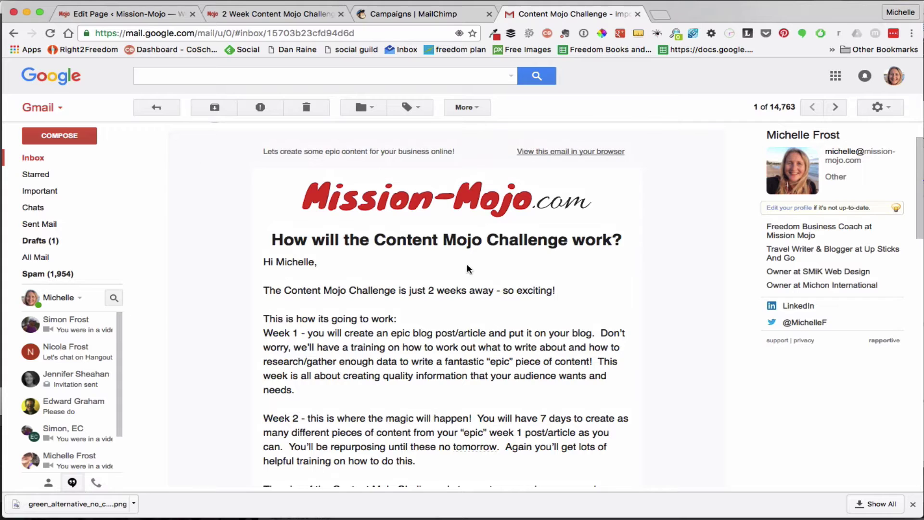
scroll(469, 269, "up", 3)
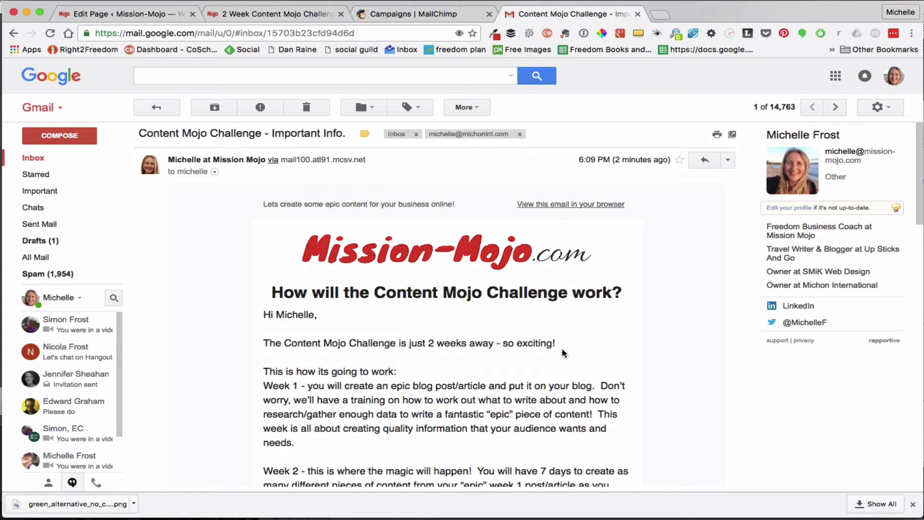
scroll(564, 352, "down", 3)
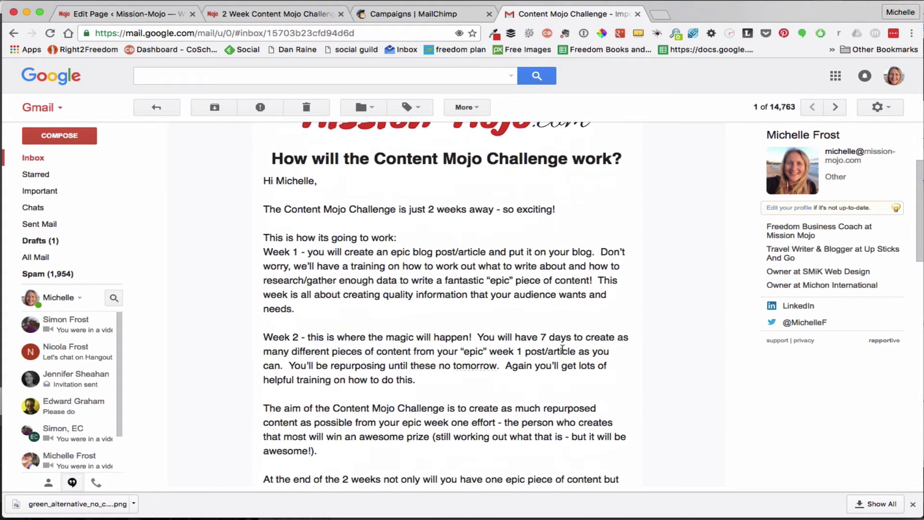
left_click(483, 3)
left_click(498, 31)
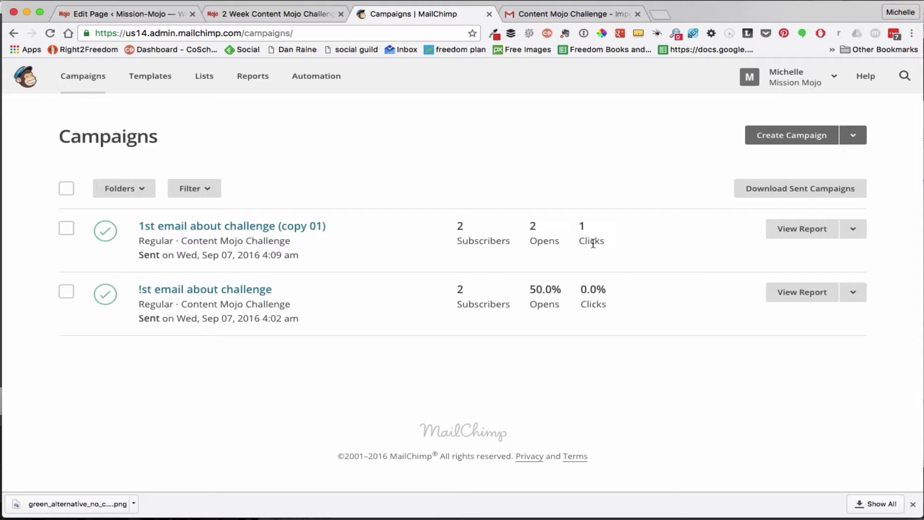
Review the copy 01 report: 100.0% opens, 50.0% clicks, link activity and all opens from USA
left_click(796, 232)
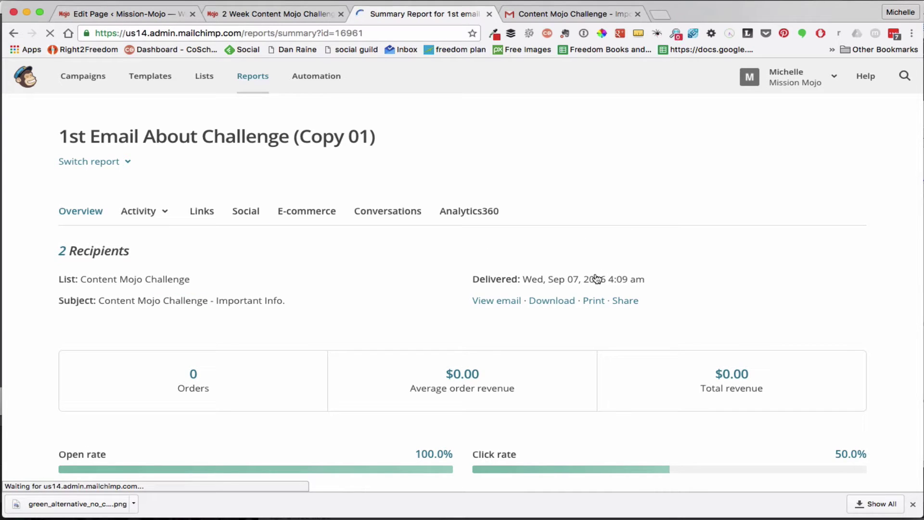
scroll(595, 276, "down", 5)
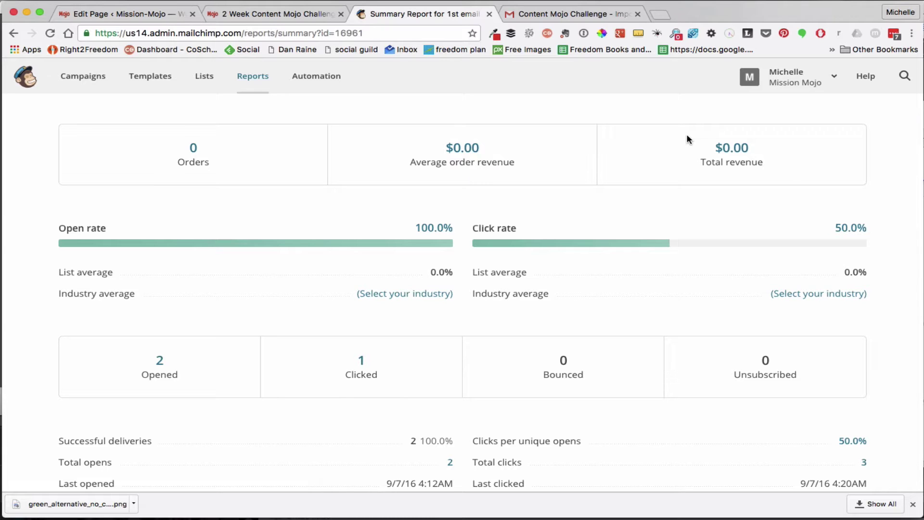
scroll(687, 139, "down", 3)
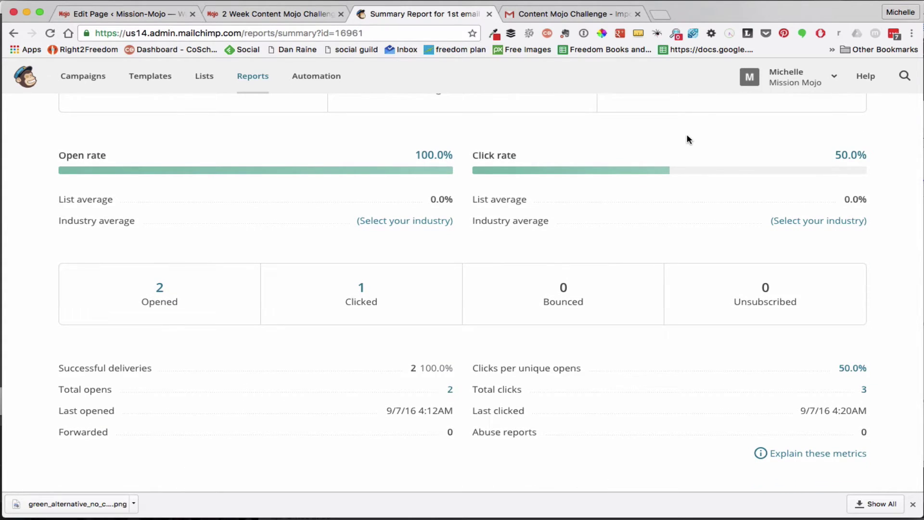
scroll(687, 139, "down", 3)
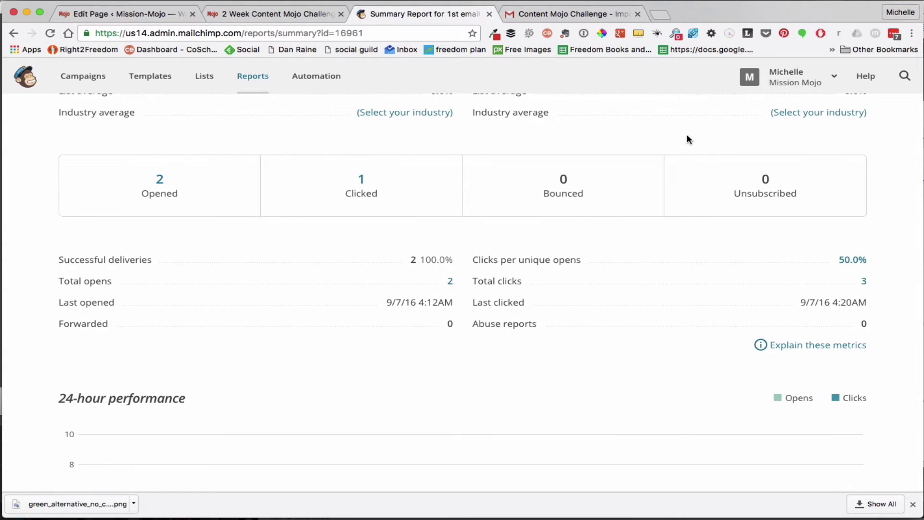
scroll(688, 139, "down", 2)
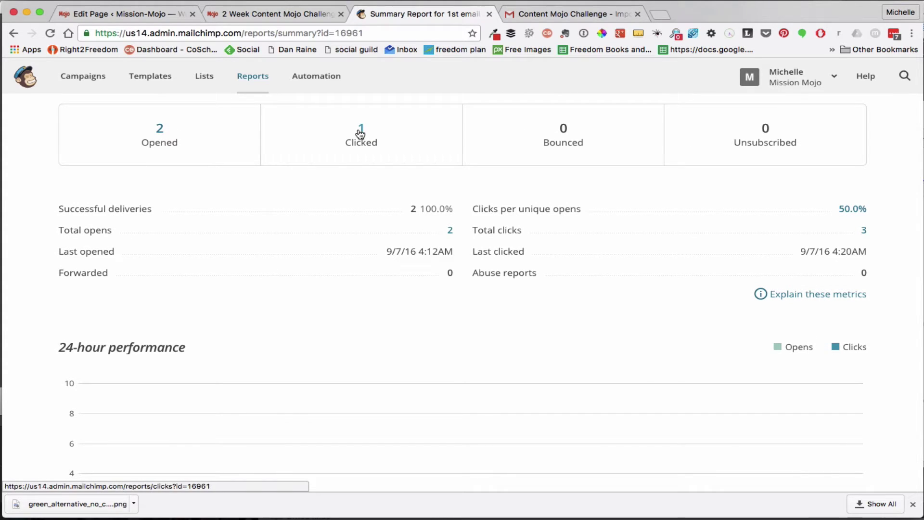
scroll(369, 320, "down", 5)
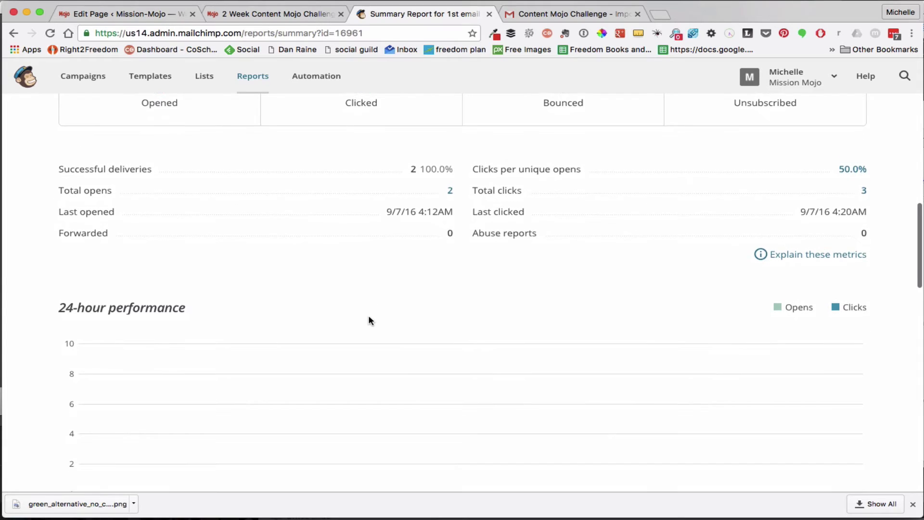
scroll(369, 319, "down", 3)
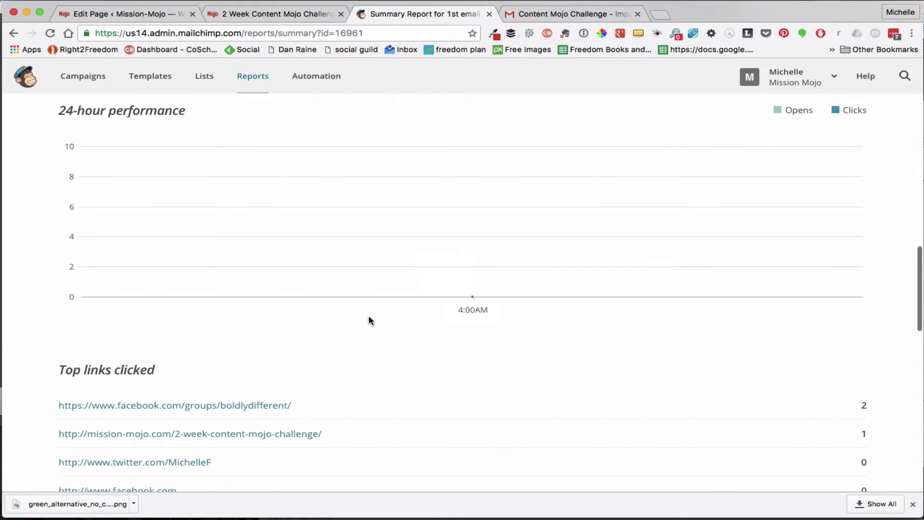
scroll(369, 319, "down", 5)
scroll(370, 321, "down", 3)
scroll(369, 320, "up", 2)
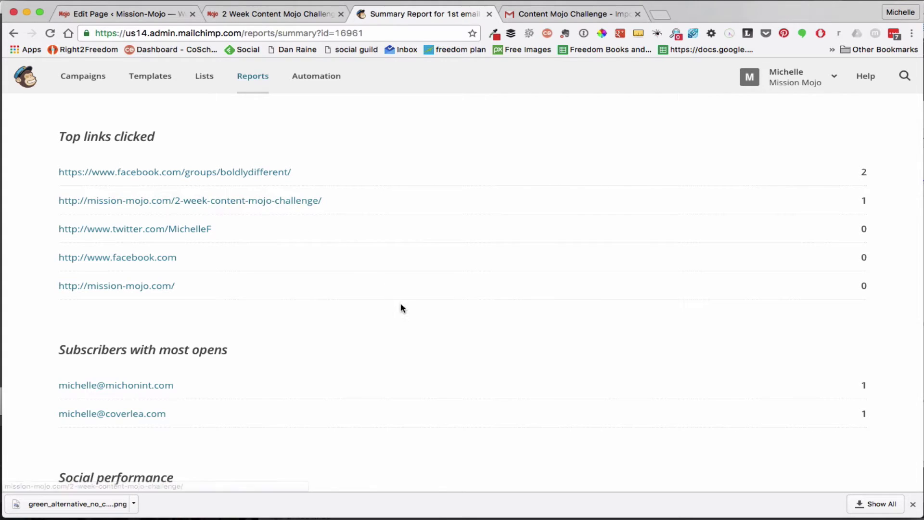
scroll(402, 308, "down", 3)
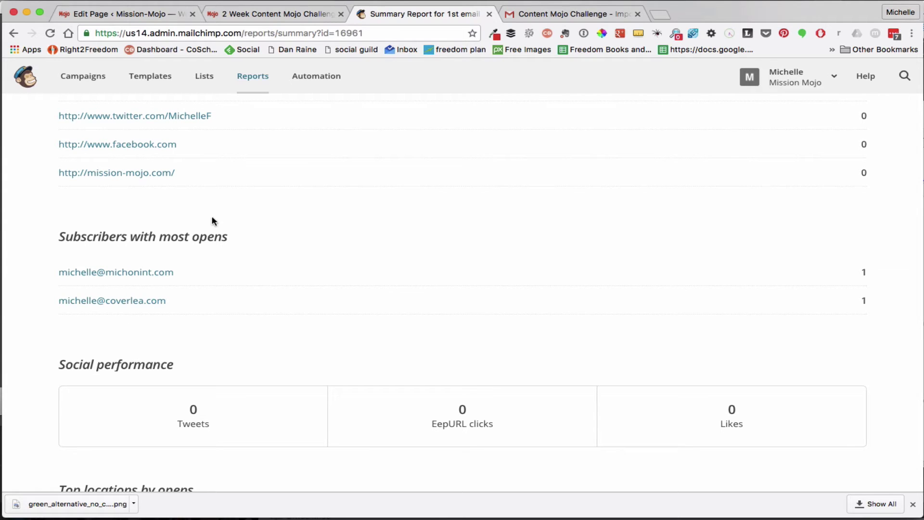
scroll(426, 273, "down", 3)
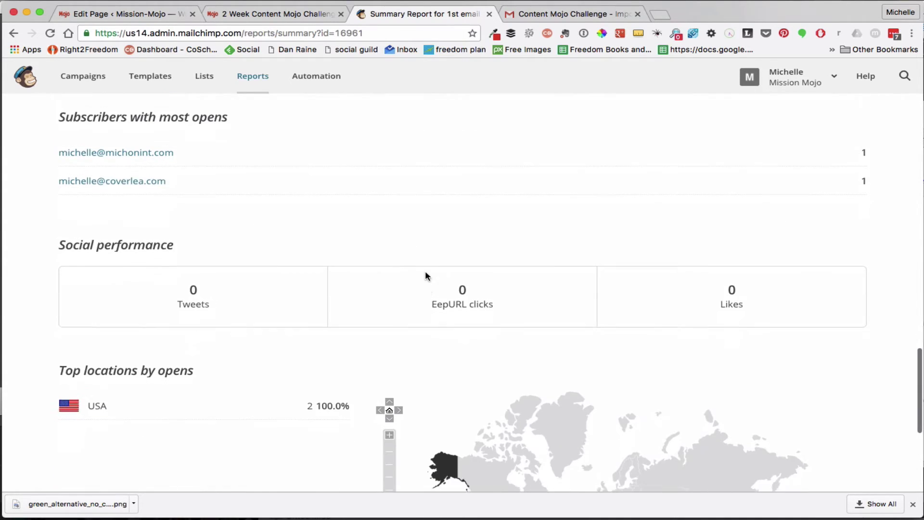
scroll(426, 270, "down", 5)
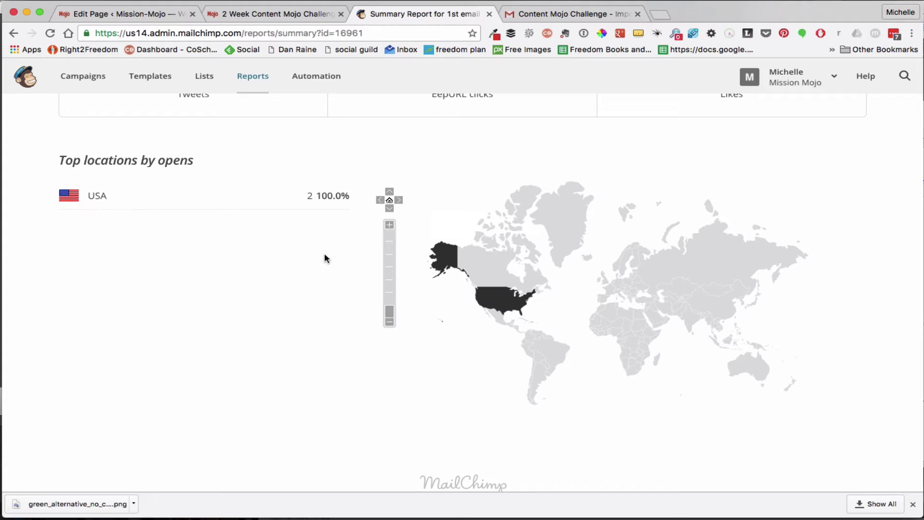
scroll(325, 254, "down", 2)
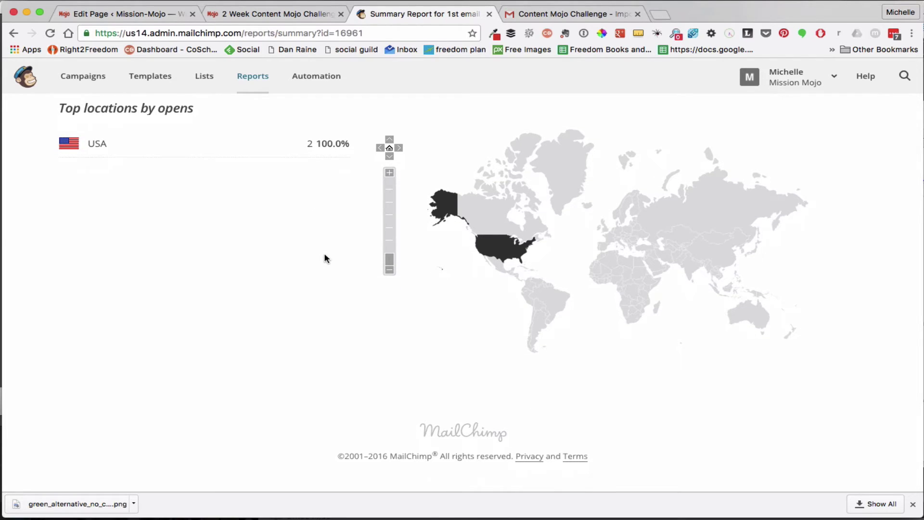
scroll(324, 254, "up", 20)
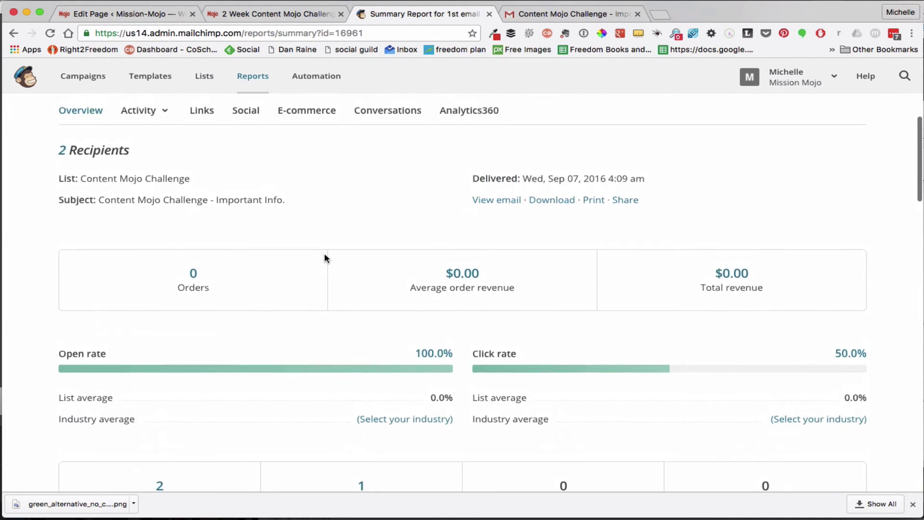
scroll(325, 258, "up", 4)
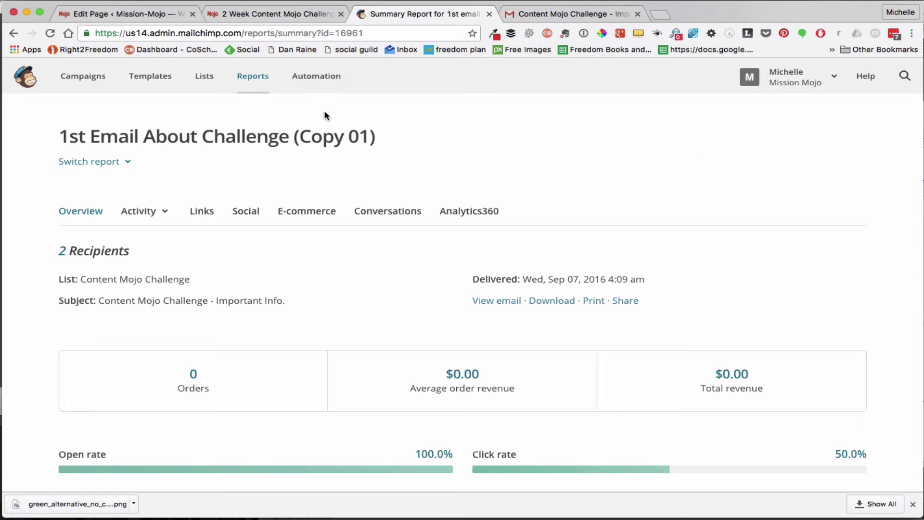
Go to Automation and browse the Explore Automations templates, such as Specific Product Follow-Up
left_click(318, 83)
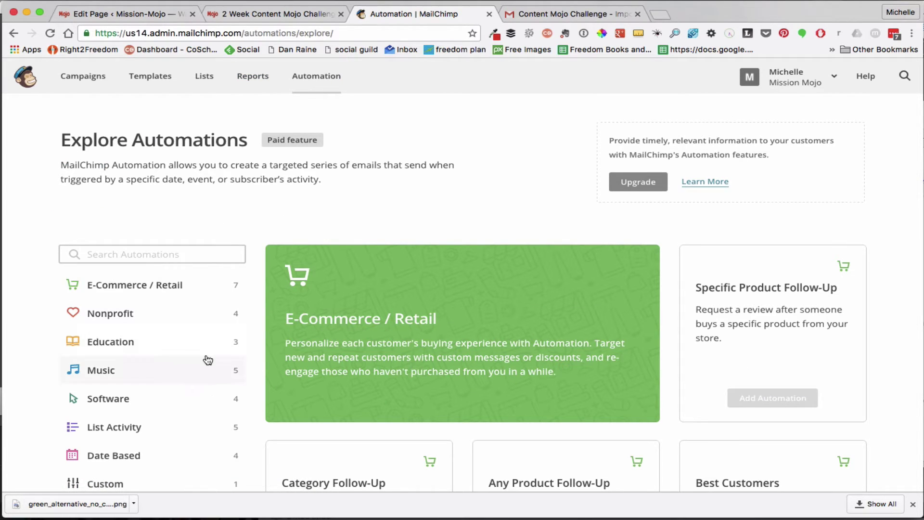
scroll(208, 360, "down", 3)
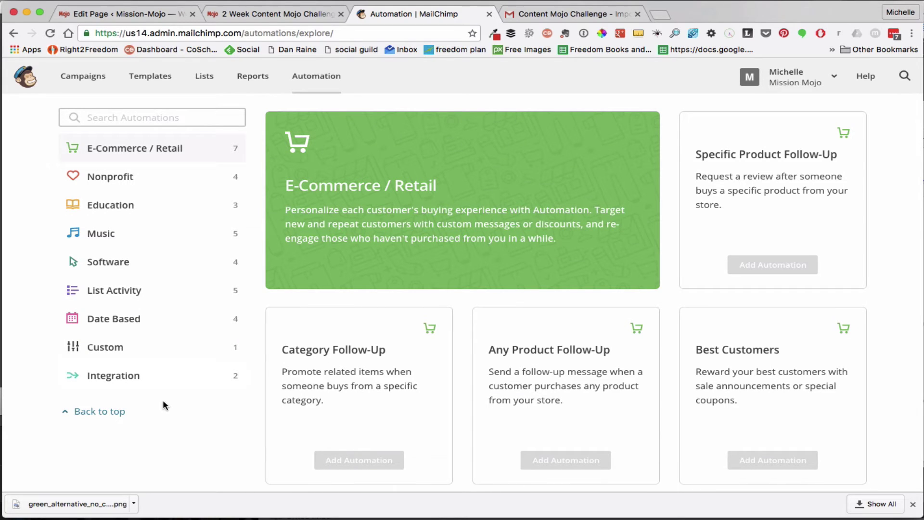
scroll(470, 418, "down", 4)
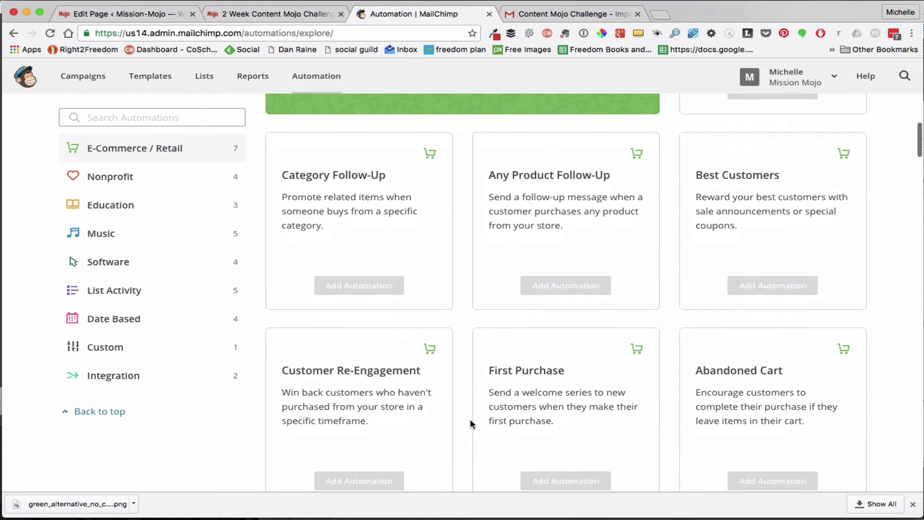
scroll(470, 418, "up", 7)
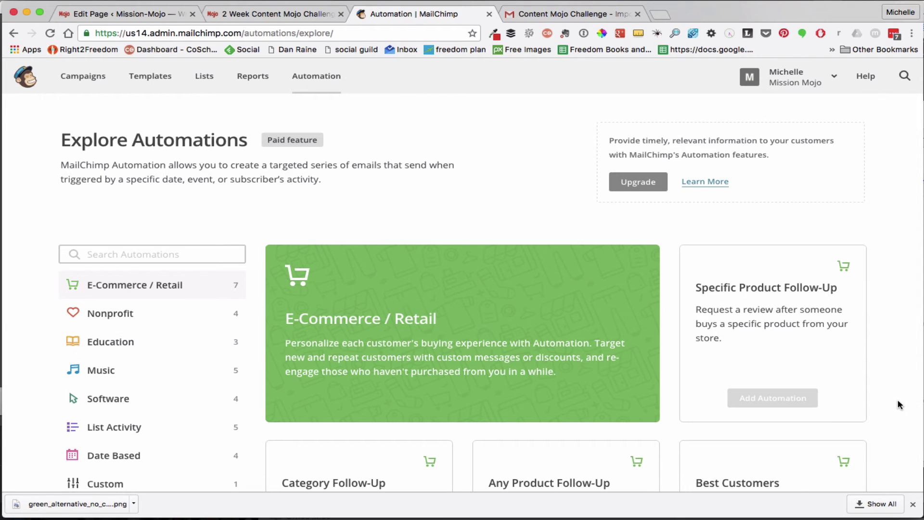
scroll(897, 400, "down", 3)
scroll(897, 399, "up", 3)
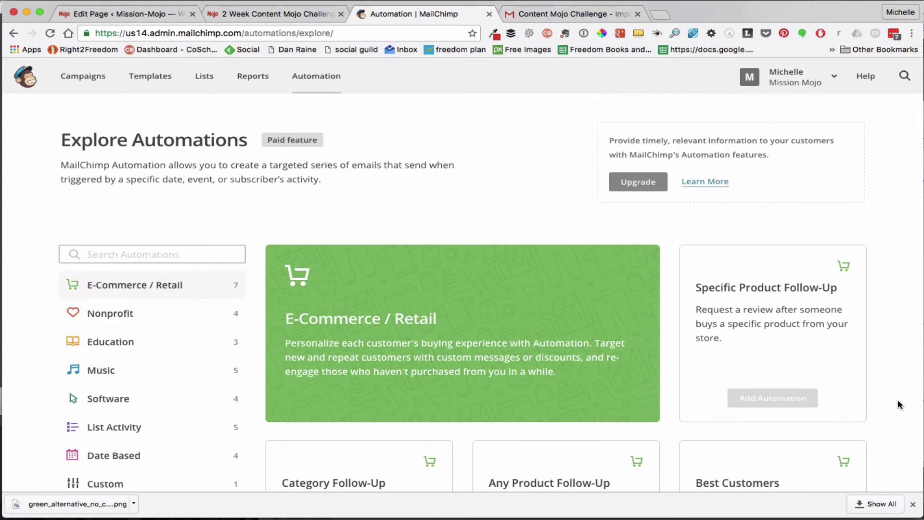